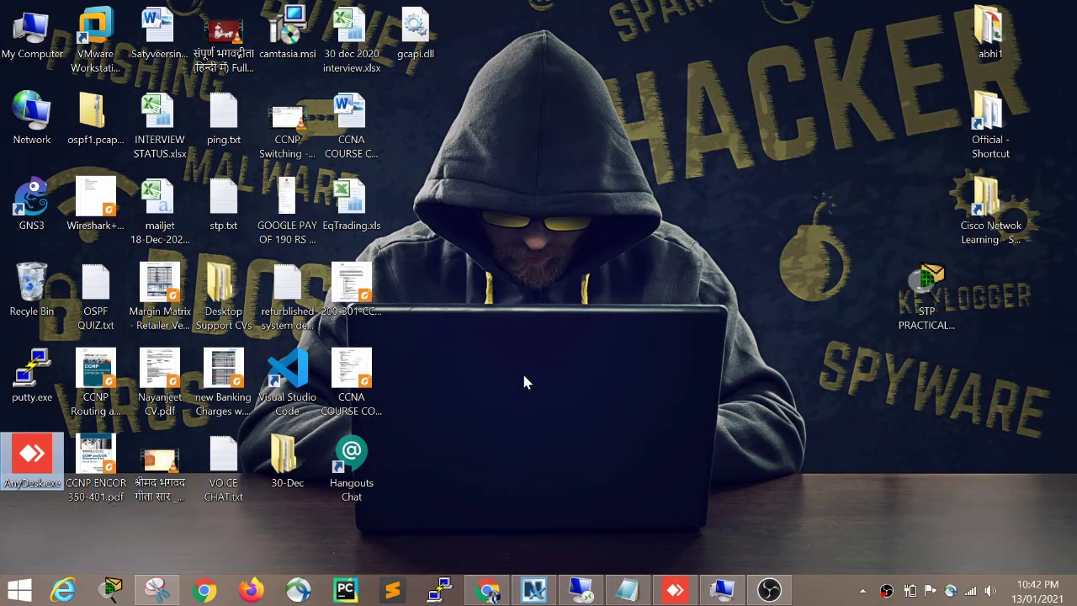
{"action": "right_click", "coordinate": [630, 379]}
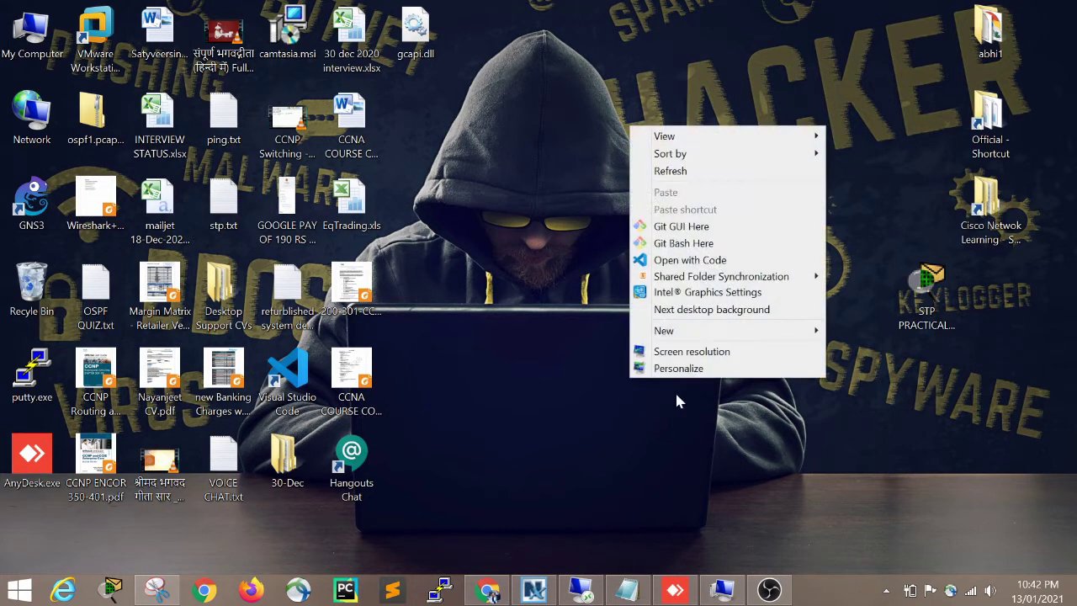
{"action": "left_click", "coordinate": [683, 173]}
{"action": "right_click", "coordinate": [592, 204]}
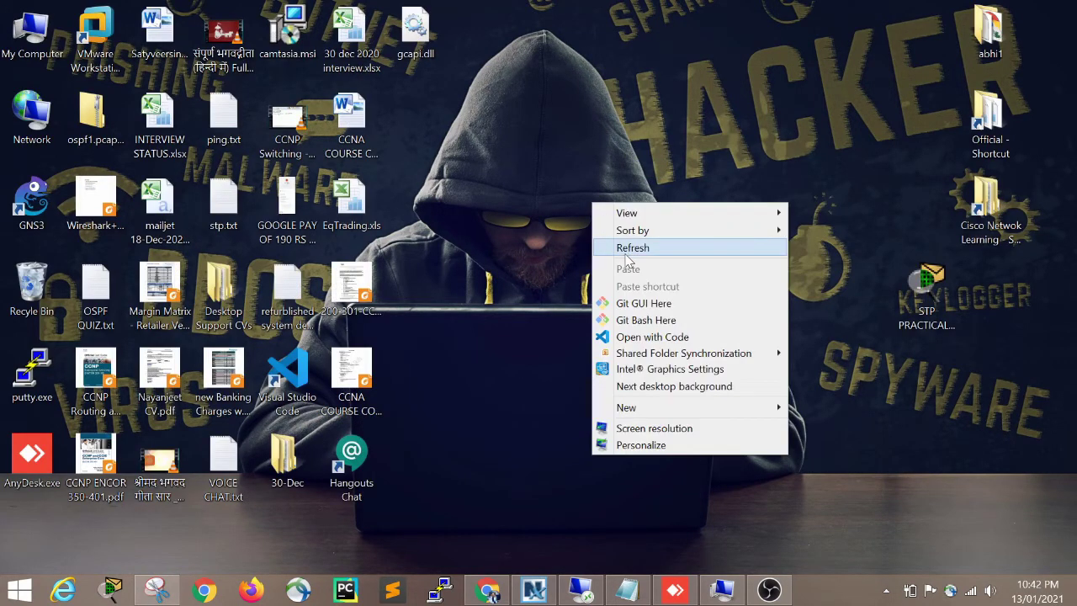
{"action": "left_click", "coordinate": [634, 253]}
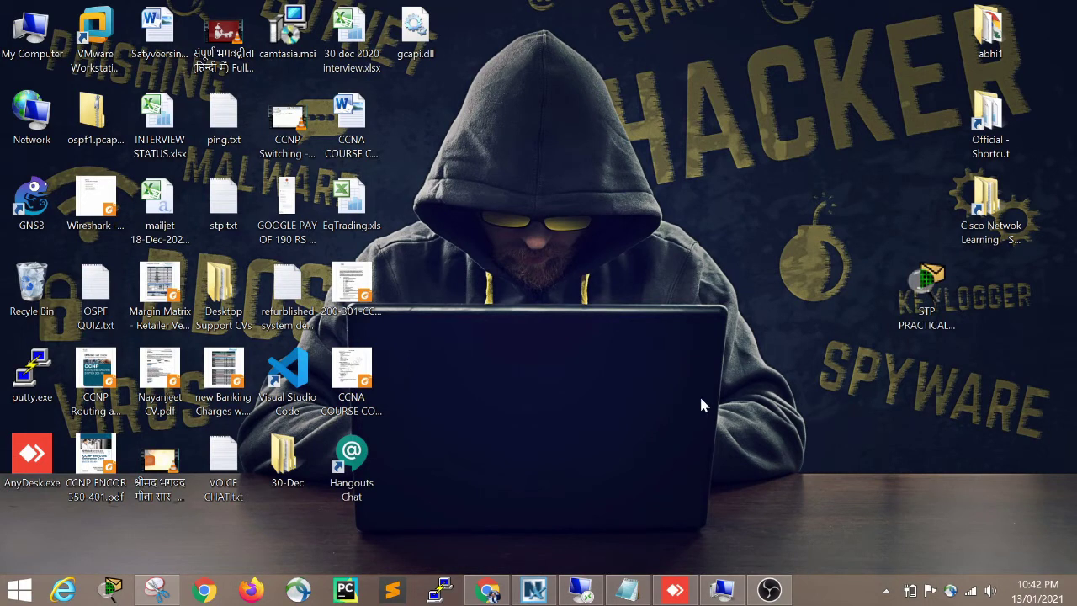
{"action": "right_click", "coordinate": [649, 330]}
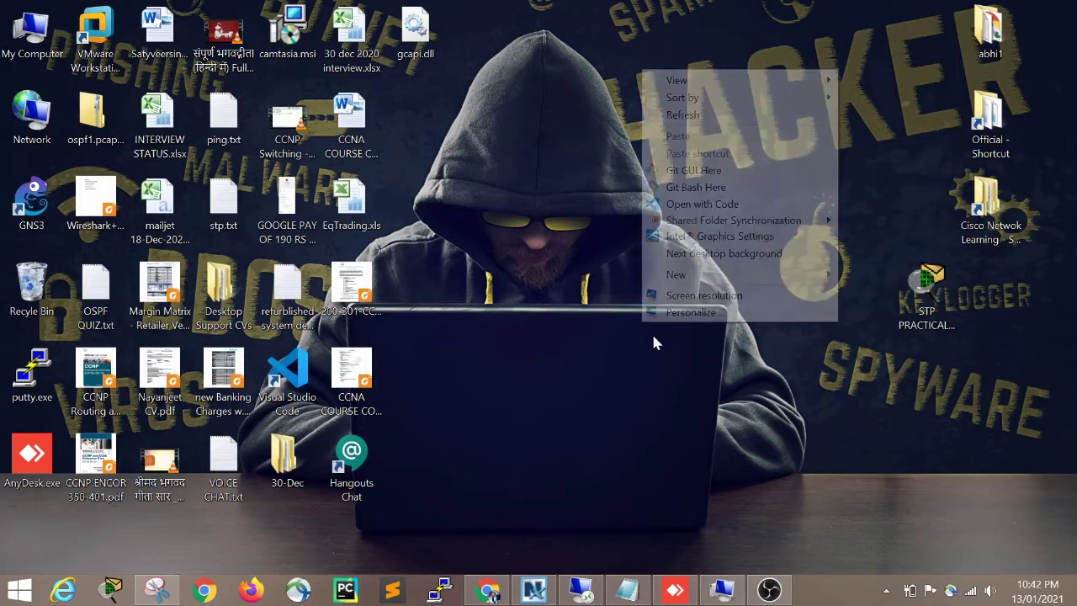
{"action": "left_click", "coordinate": [686, 120]}
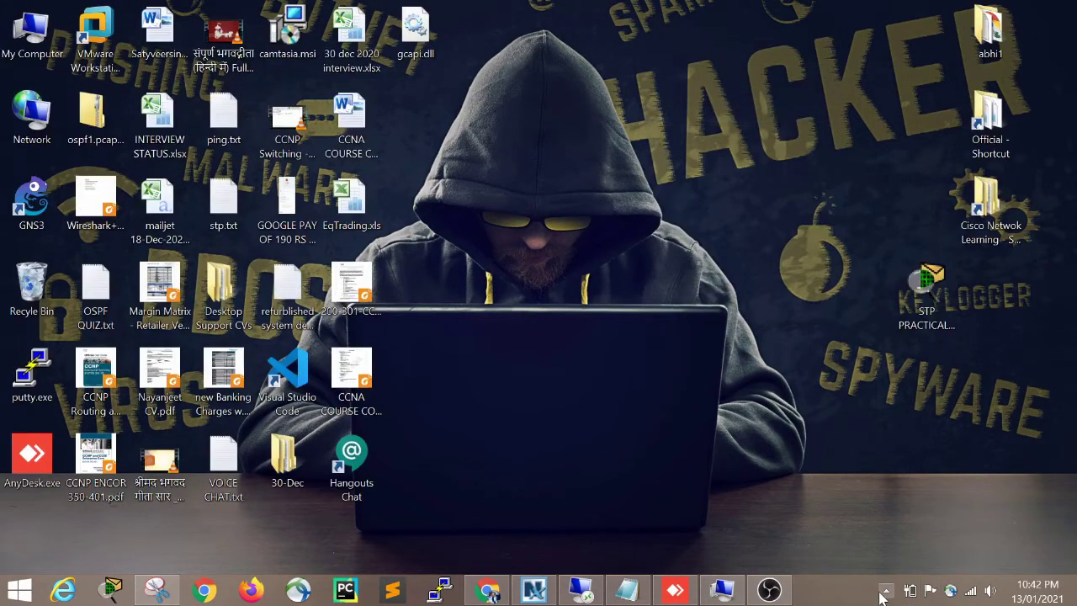
{"action": "left_click", "coordinate": [885, 591]}
{"action": "right_click", "coordinate": [972, 595]}
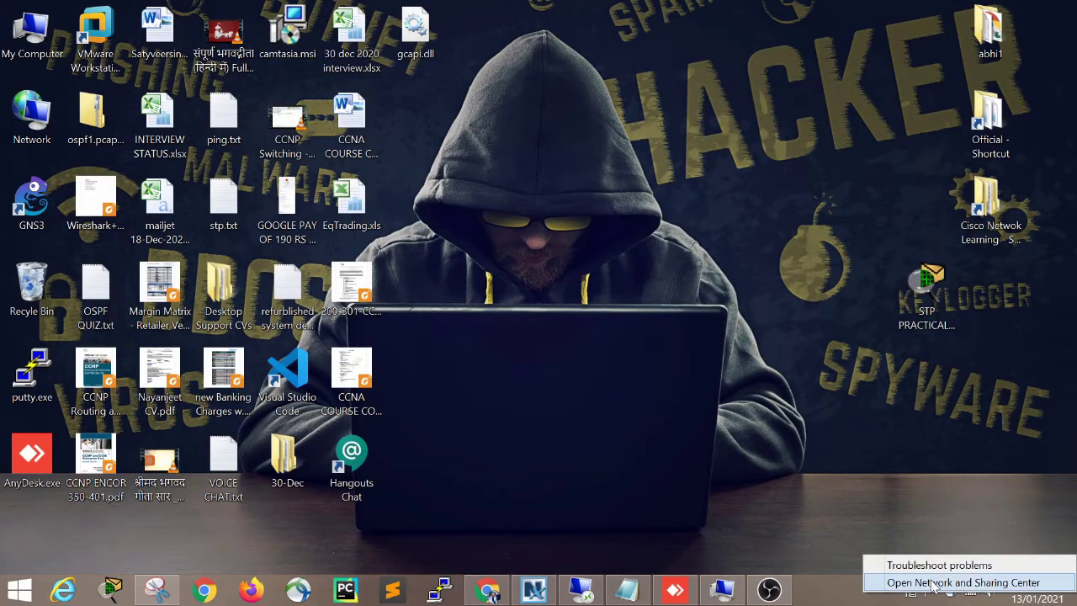
{"action": "left_click", "coordinate": [787, 426]}
{"action": "right_click", "coordinate": [577, 331]}
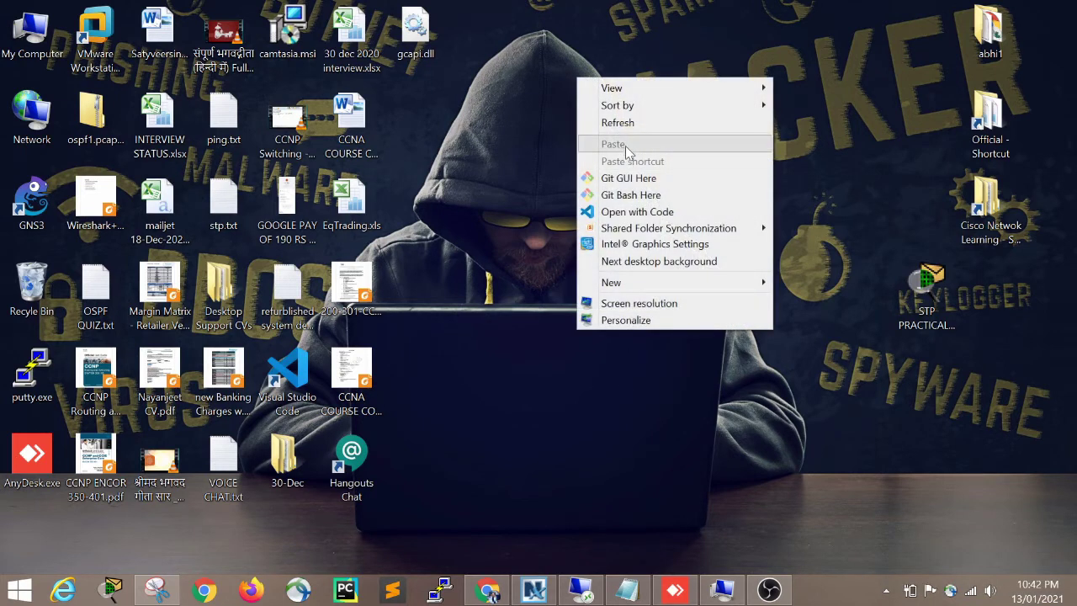
{"action": "left_click", "coordinate": [628, 125]}
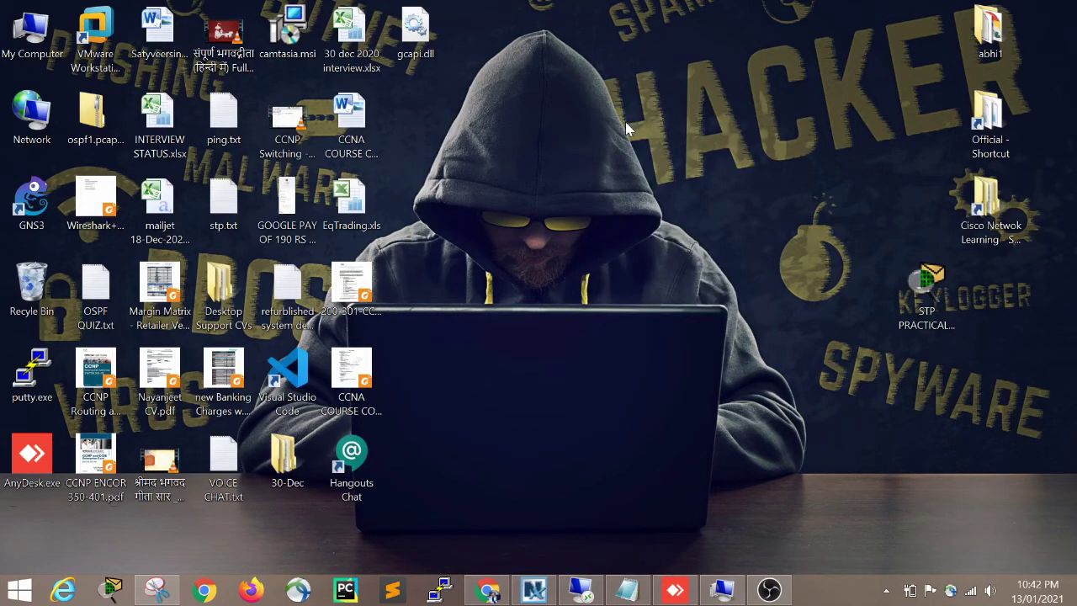
{"action": "right_click", "coordinate": [577, 314]}
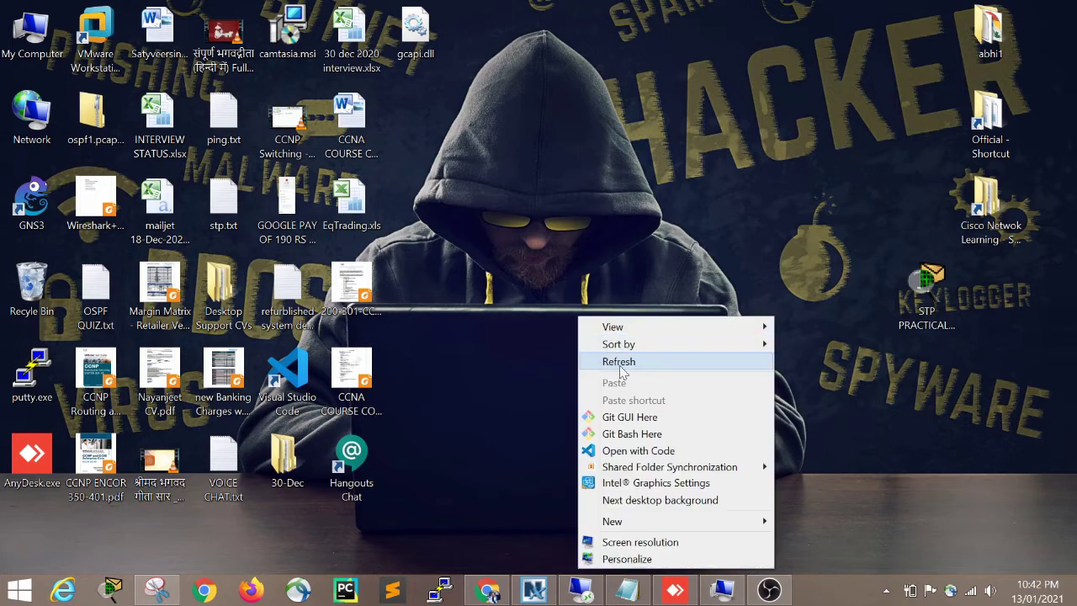
{"action": "left_click", "coordinate": [623, 364]}
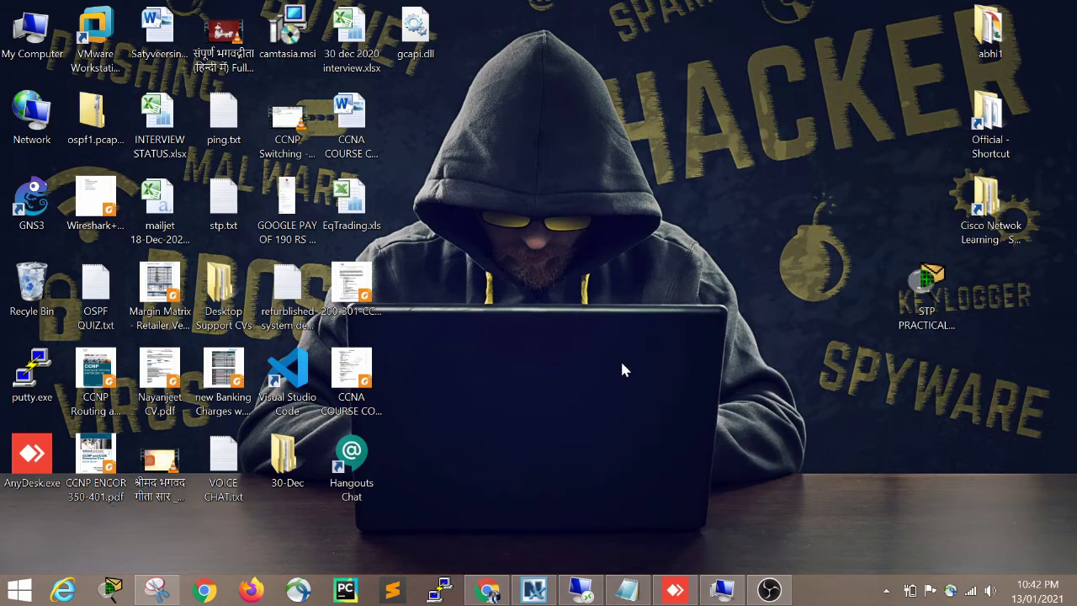
{"action": "right_click", "coordinate": [652, 304]}
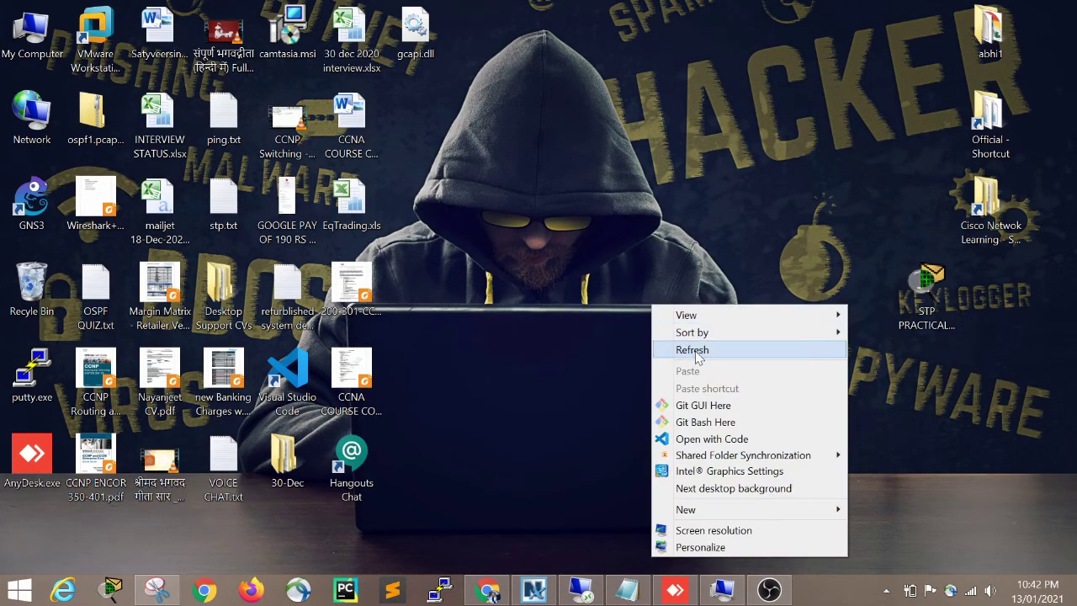
{"action": "left_click", "coordinate": [695, 357]}
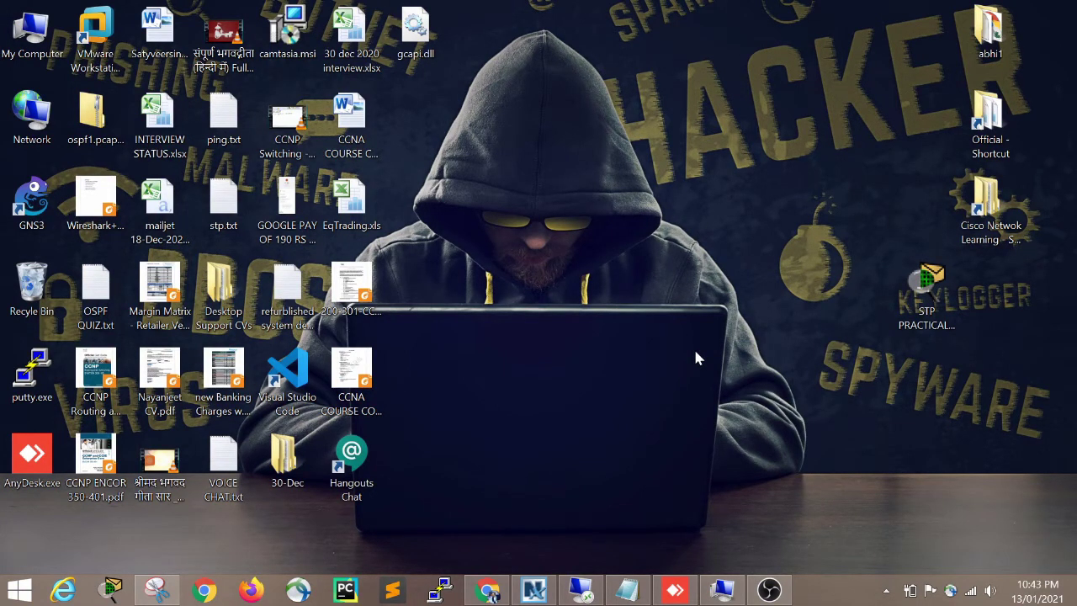
Step: Find cmd.exe through the system search, run it as administrator, and reposition its window on the desktop
{"action": "left_click", "coordinate": [12, 593]}
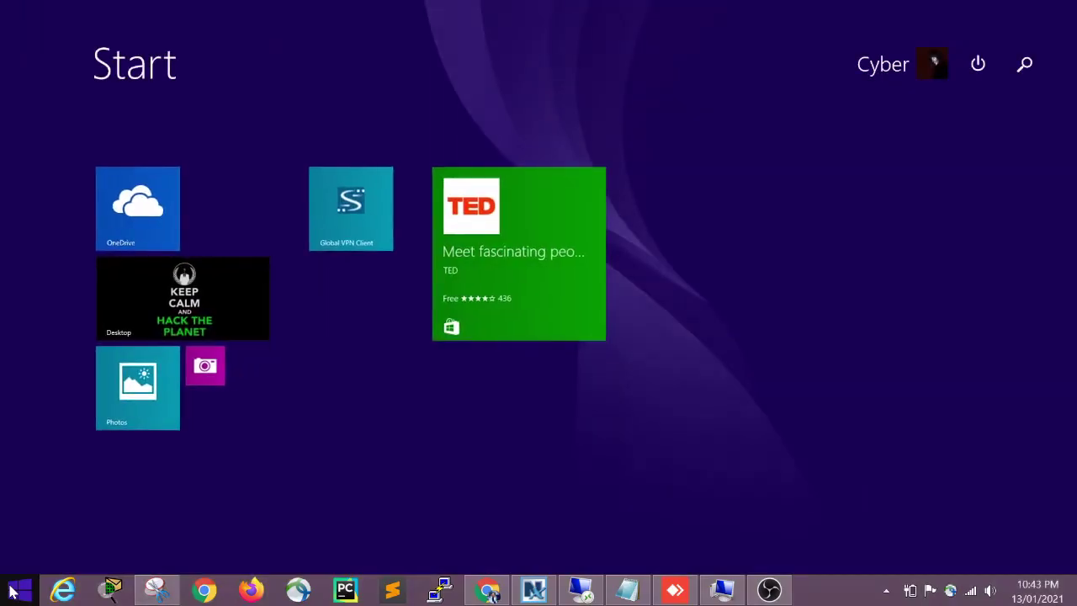
{"action": "type", "text": "cmd.exe"}
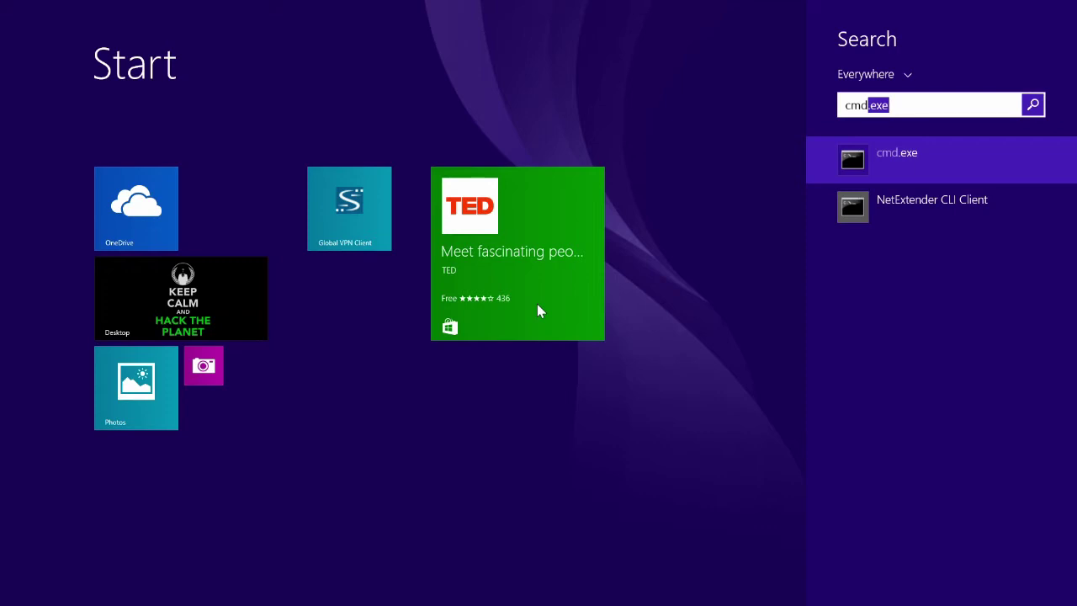
{"action": "right_click", "coordinate": [885, 171]}
{"action": "left_click", "coordinate": [896, 253]}
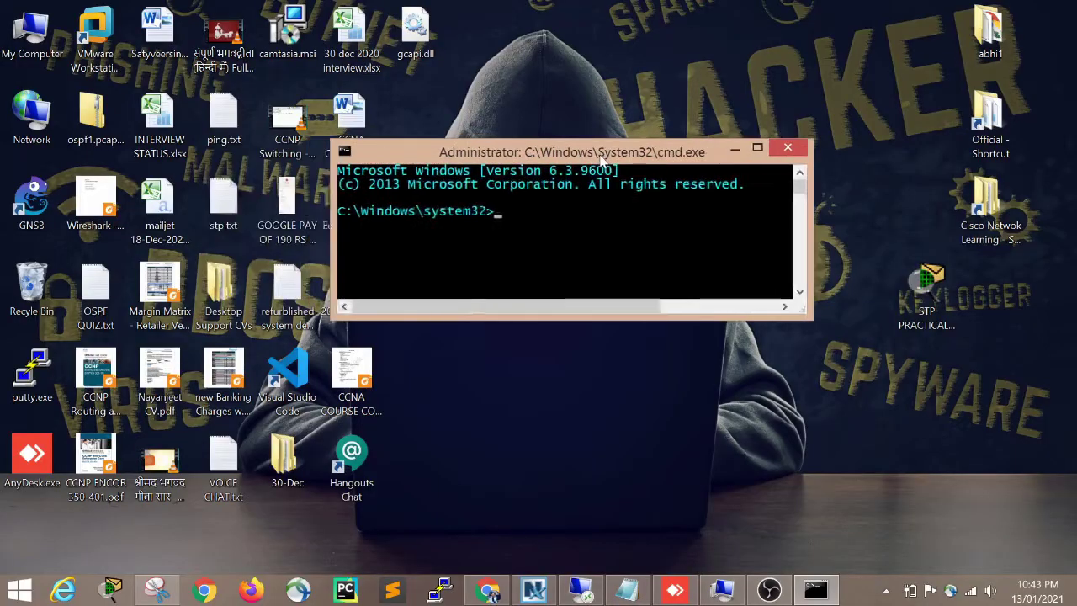
{"action": "left_click_drag", "start_coordinate": [597, 153], "coordinate": [699, 160]}
Step: Change the working directory to the root of the C: drive with "cd \"
{"action": "type", "text": "cd"}
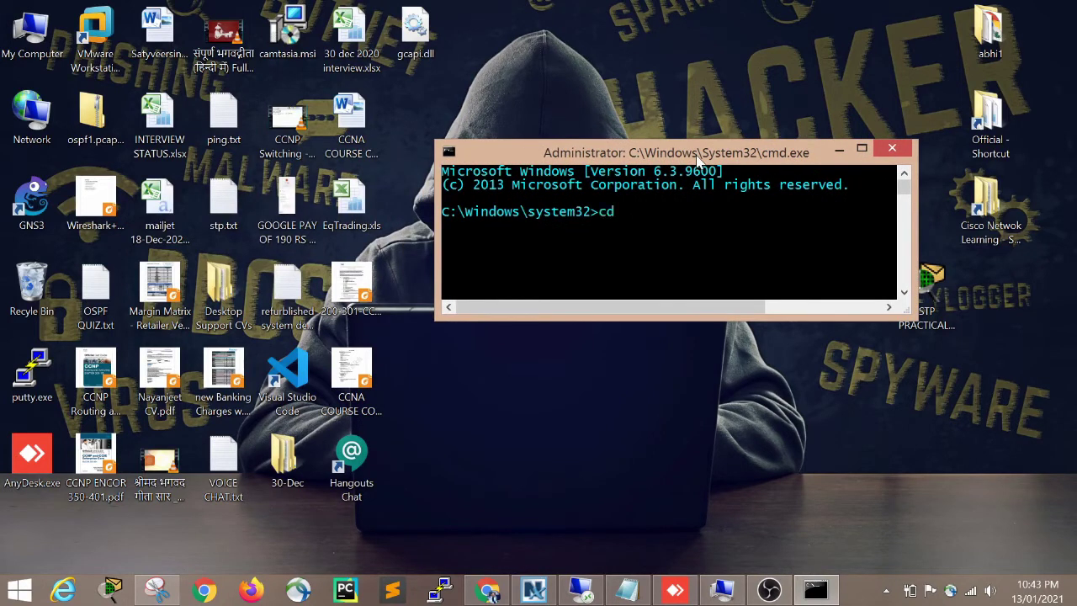
{"action": "type", "text": "\\"}
{"action": "key", "text": "BackSpace"}
{"action": "key", "text": "BackSpace"}
{"action": "key", "text": "BackSpace"}
{"action": "key", "text": "BackSpace"}
{"action": "type", "text": "cd \\"}
{"action": "key", "text": "Return"}
{"action": "key", "text": "Return"}
{"action": "key", "text": "Return"}
{"action": "key", "text": "Return"}
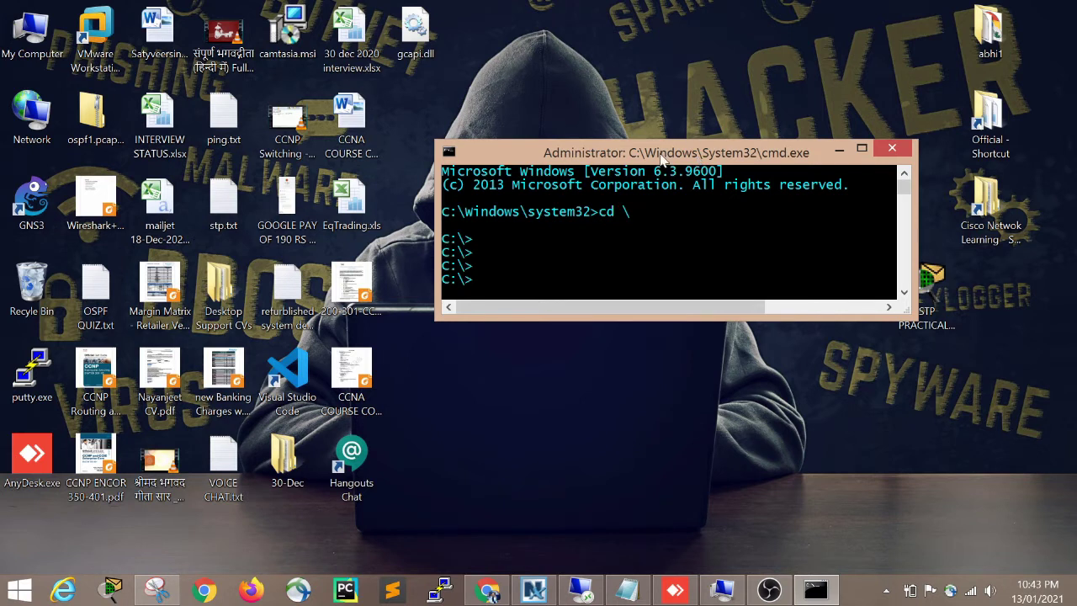
Step: Clear the console with "cls" and adjust the window's size and position
{"action": "left_click_drag", "start_coordinate": [665, 141], "coordinate": [658, 59]}
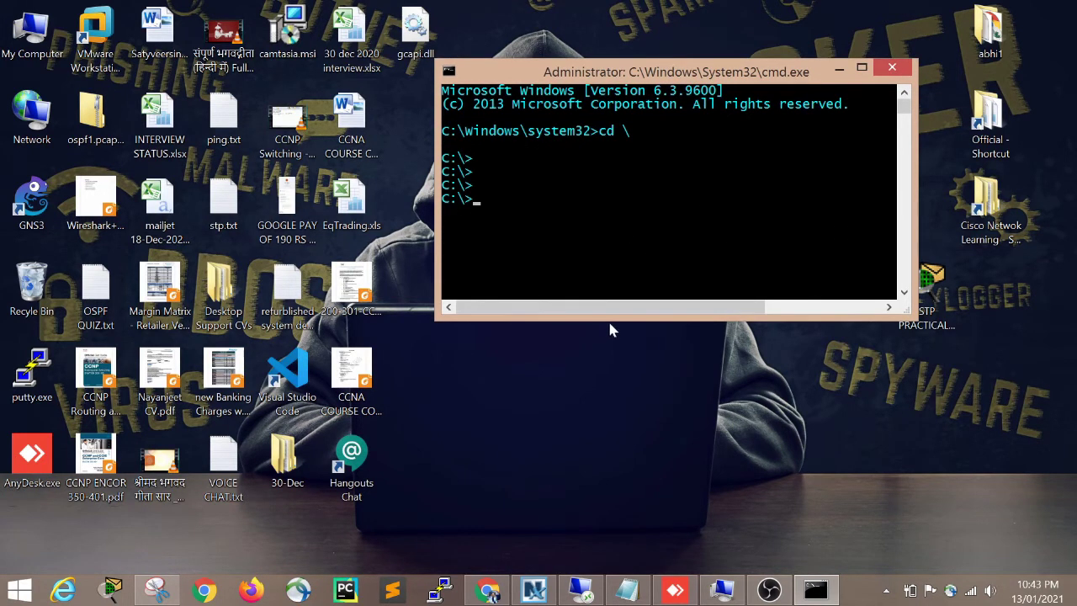
{"action": "left_click_drag", "start_coordinate": [614, 320], "coordinate": [616, 402]}
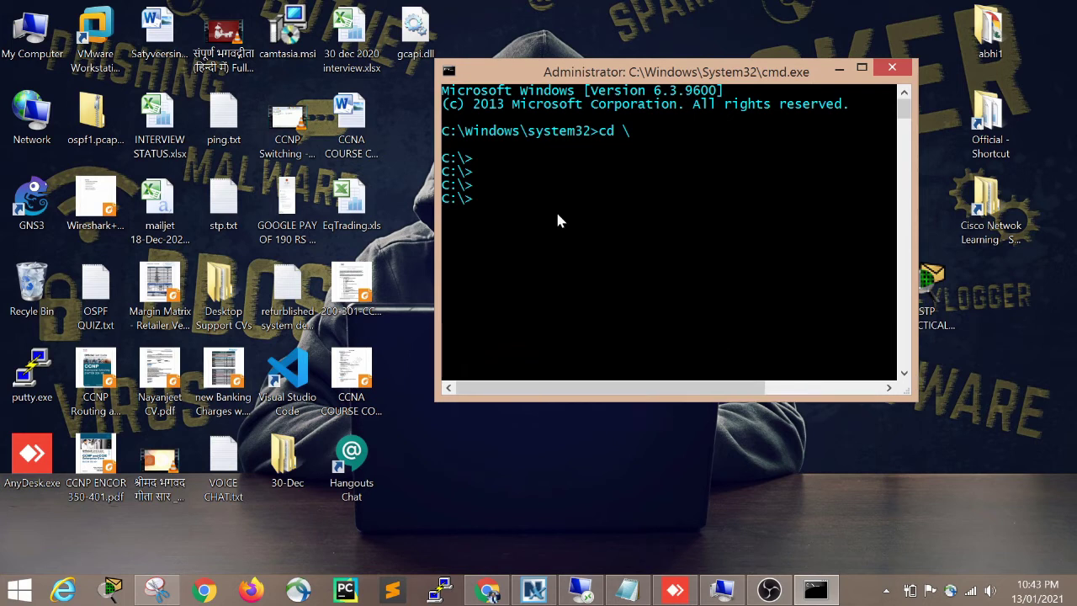
{"action": "type", "text": "cls"}
{"action": "key", "text": "Return"}
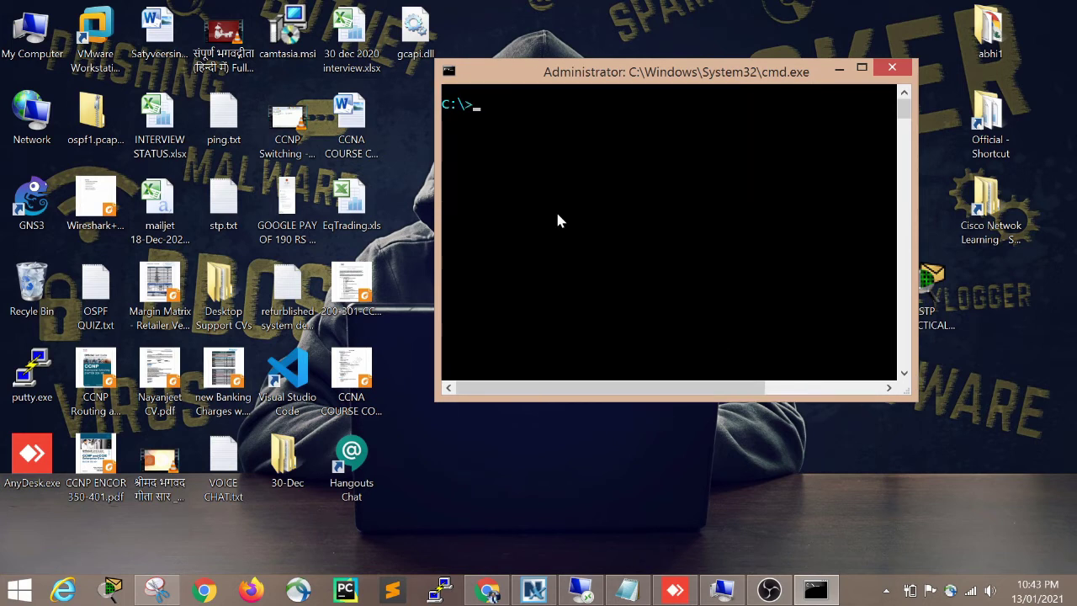
{"action": "left_click_drag", "start_coordinate": [594, 57], "coordinate": [583, 126]}
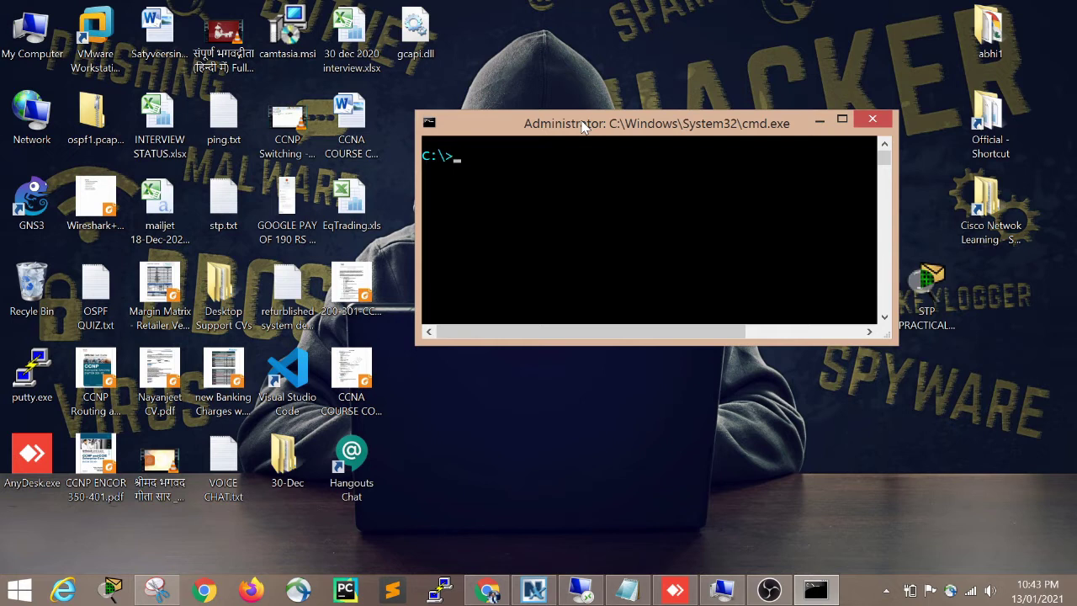
{"action": "left_click_drag", "start_coordinate": [583, 126], "coordinate": [603, 147]}
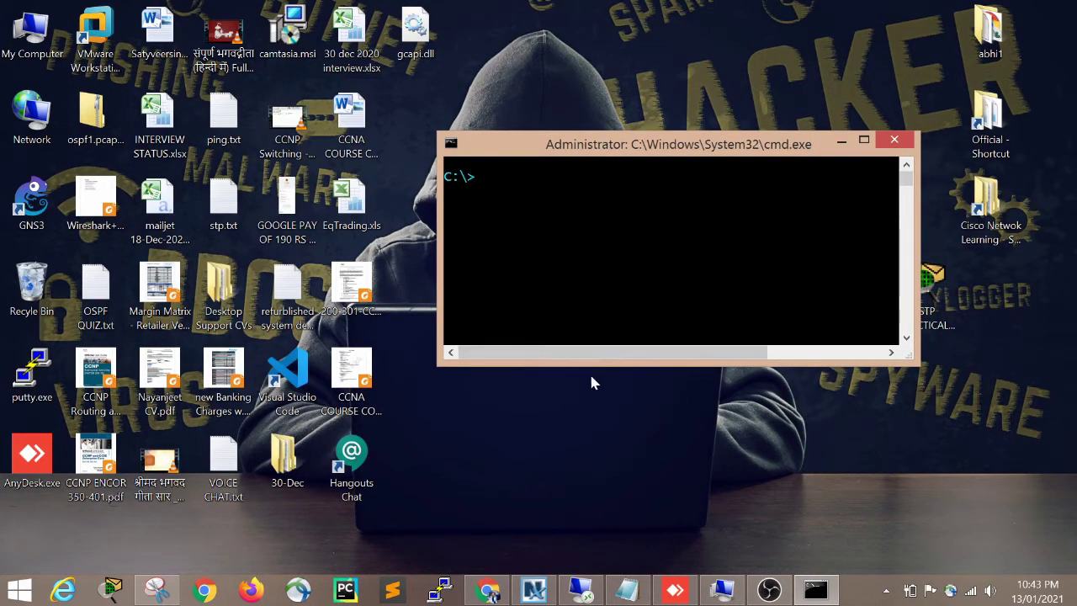
Step: Examine the system's network list for the available Wi-Fi networks and the current connection, and return to the console
{"action": "left_click", "coordinate": [970, 592]}
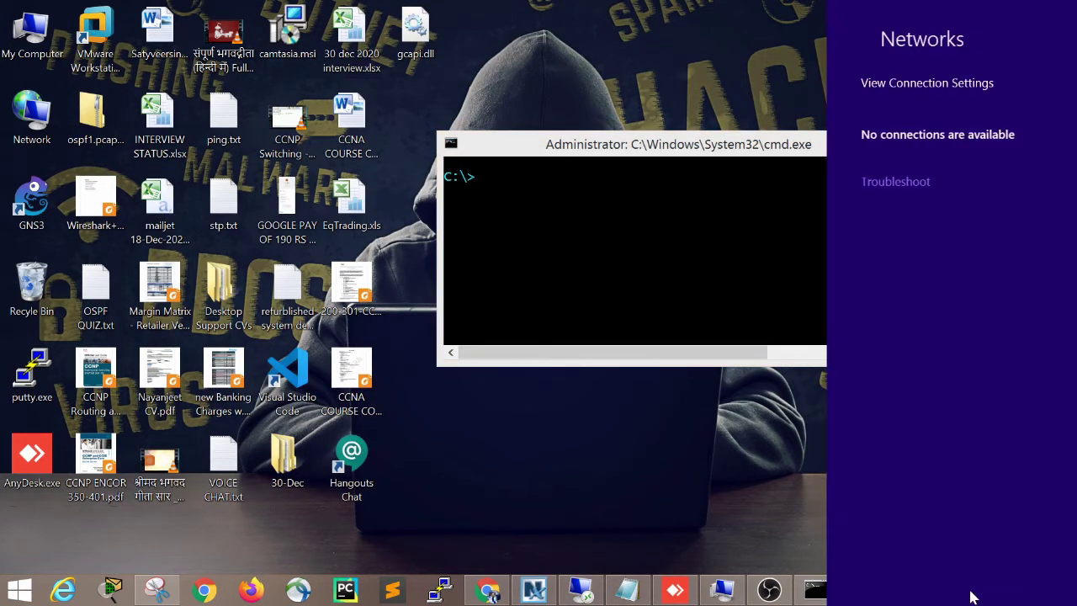
{"action": "left_click", "coordinate": [585, 287]}
{"action": "left_click", "coordinate": [970, 592]}
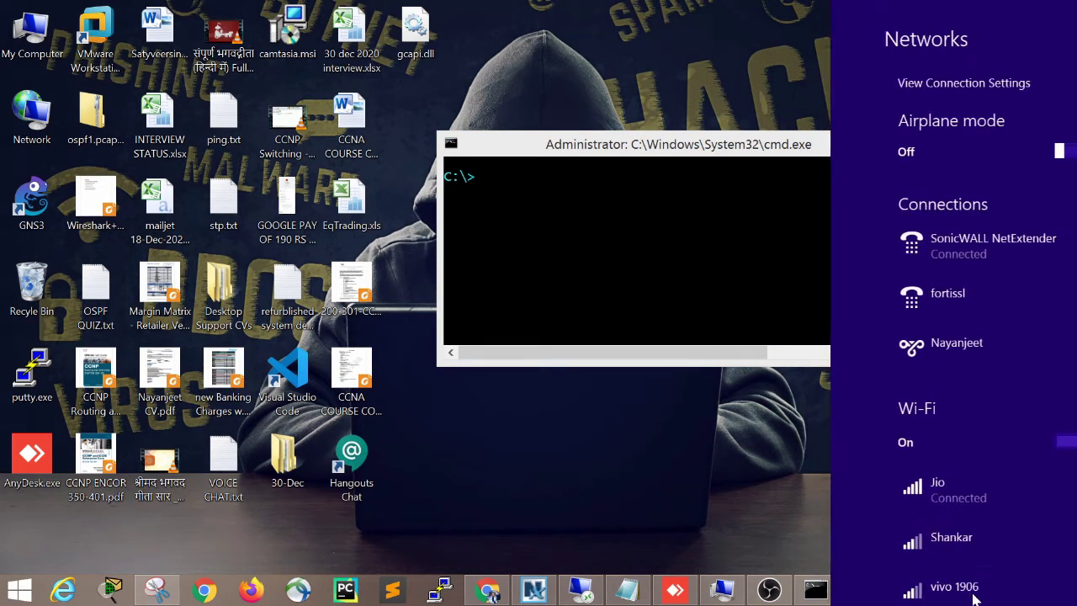
{"action": "scroll", "coordinate": [954, 516], "scroll_direction": "down", "scroll_amount": 2}
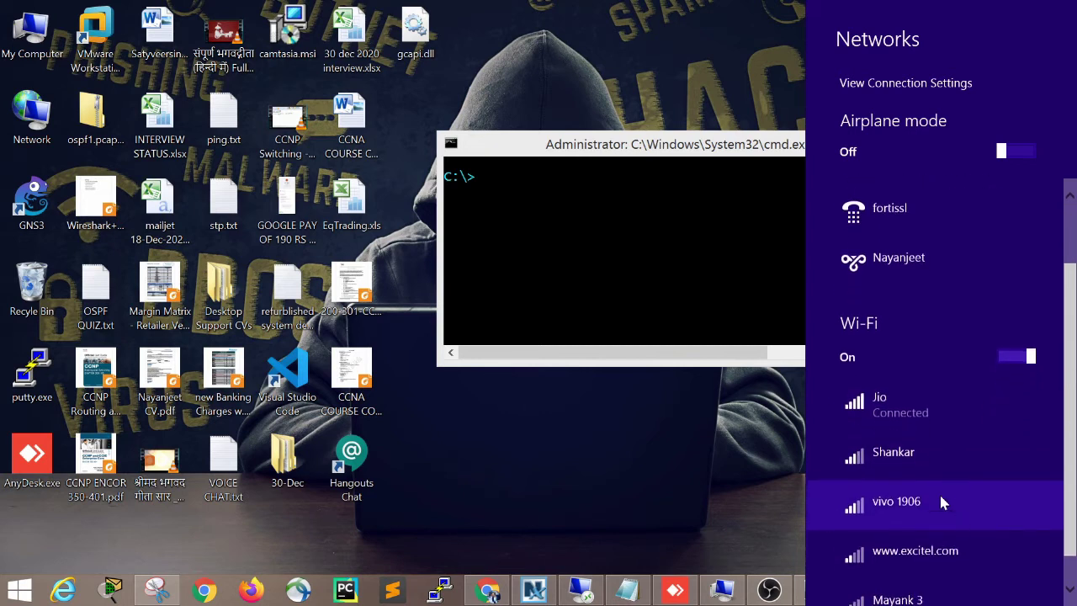
{"action": "scroll", "coordinate": [812, 418], "scroll_direction": "up", "scroll_amount": 2}
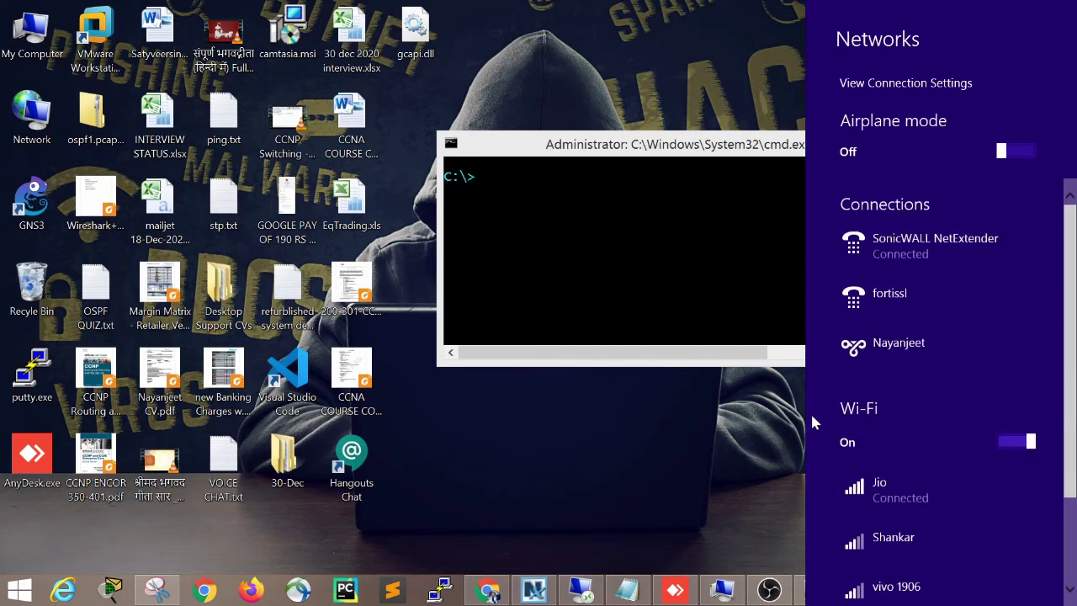
{"action": "left_click", "coordinate": [623, 248]}
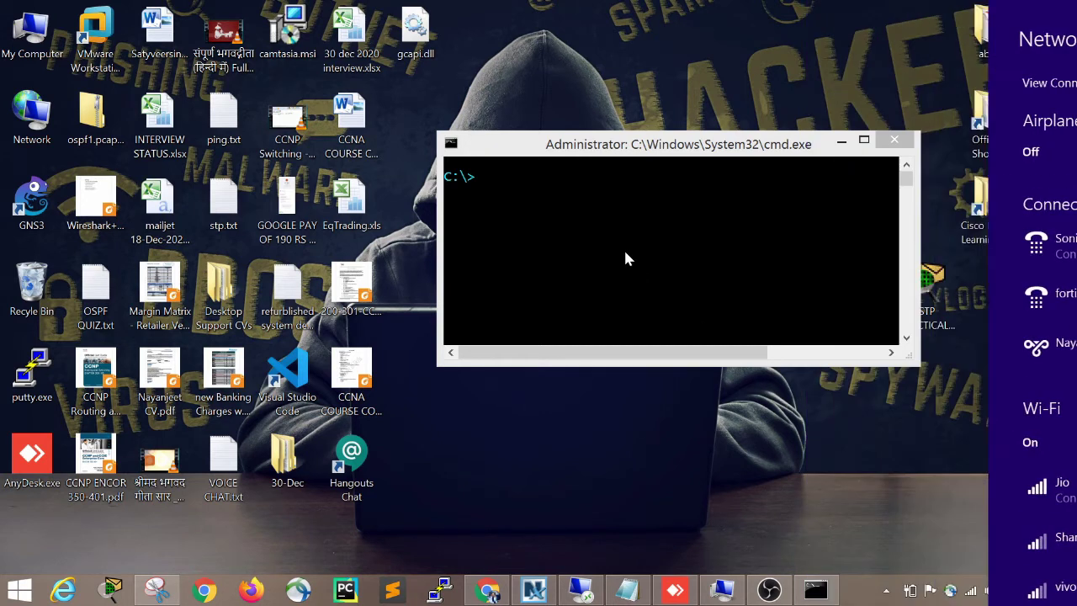
{"action": "left_click", "coordinate": [972, 592]}
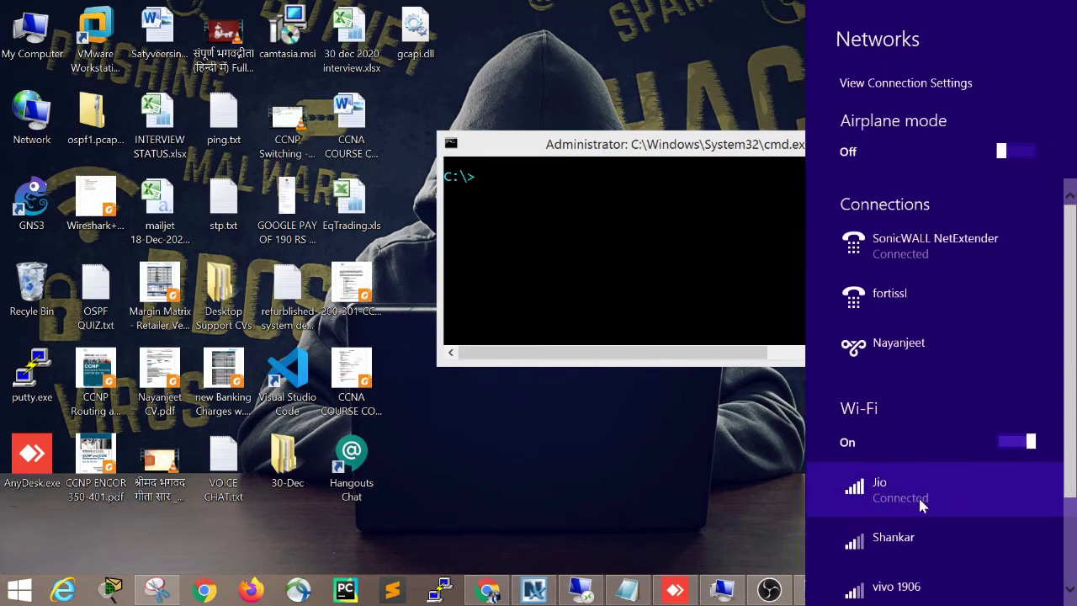
{"action": "left_click", "coordinate": [599, 158]}
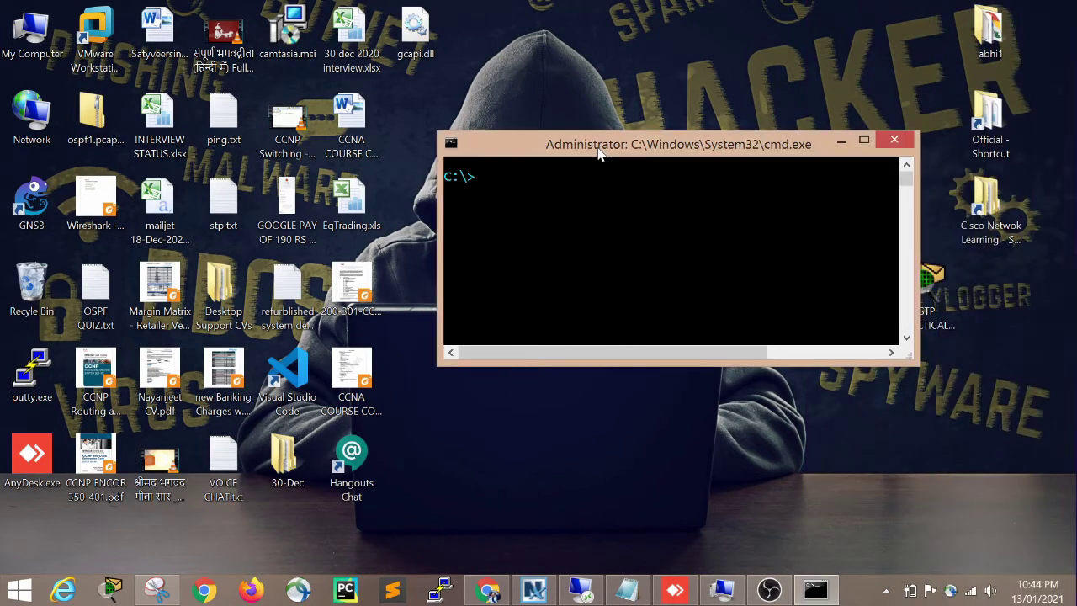
Step: List the saved Wi-Fi profiles with "netsh wlan show profile" and enlarge the console window
{"action": "type", "text": "netsh"}
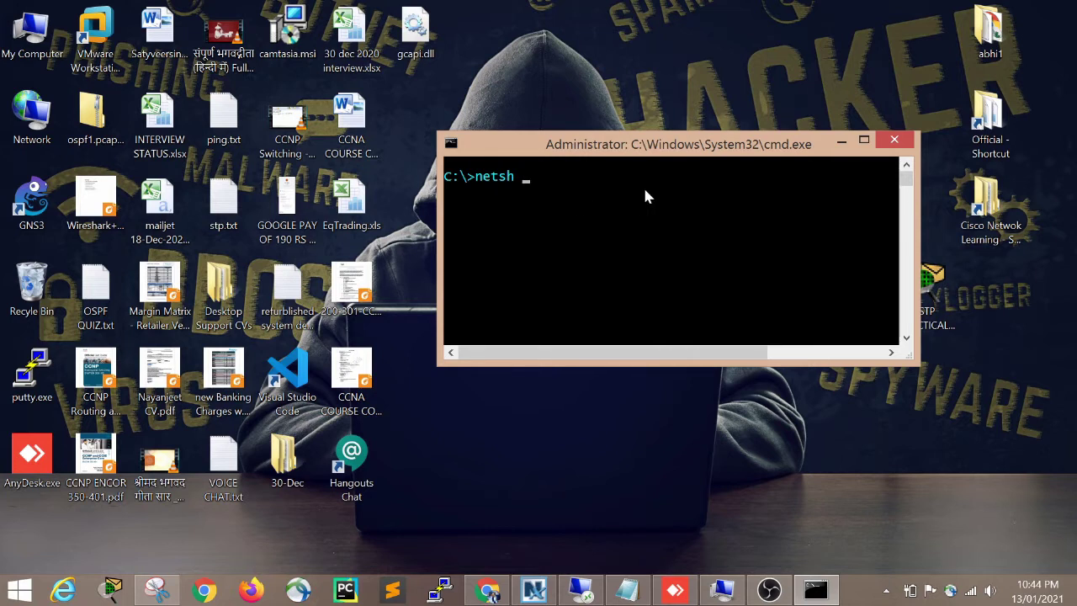
{"action": "type", "text": "wlan show profile"}
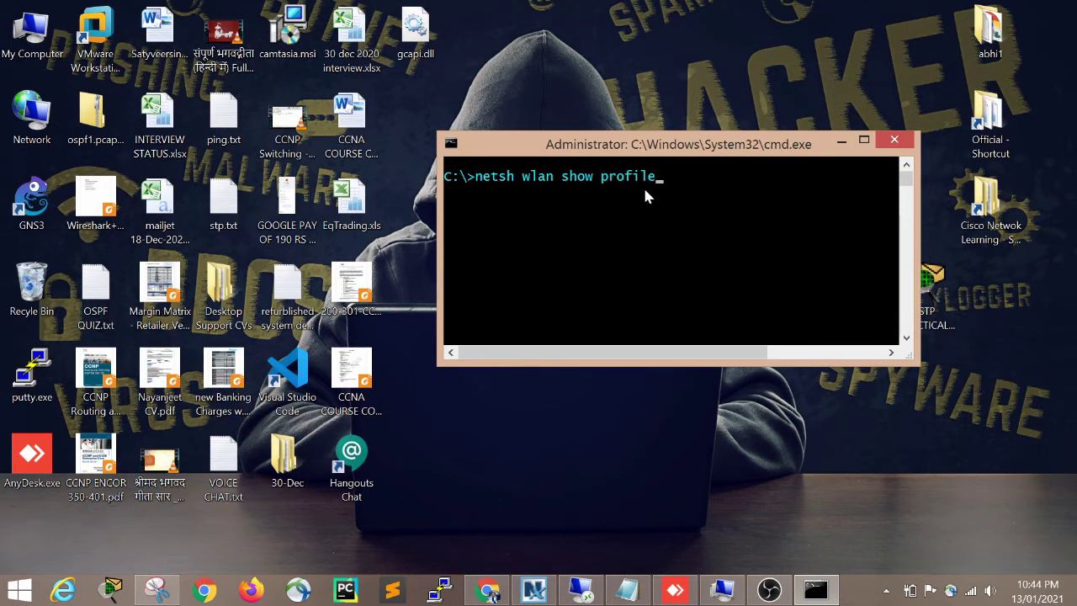
{"action": "key", "text": "Return"}
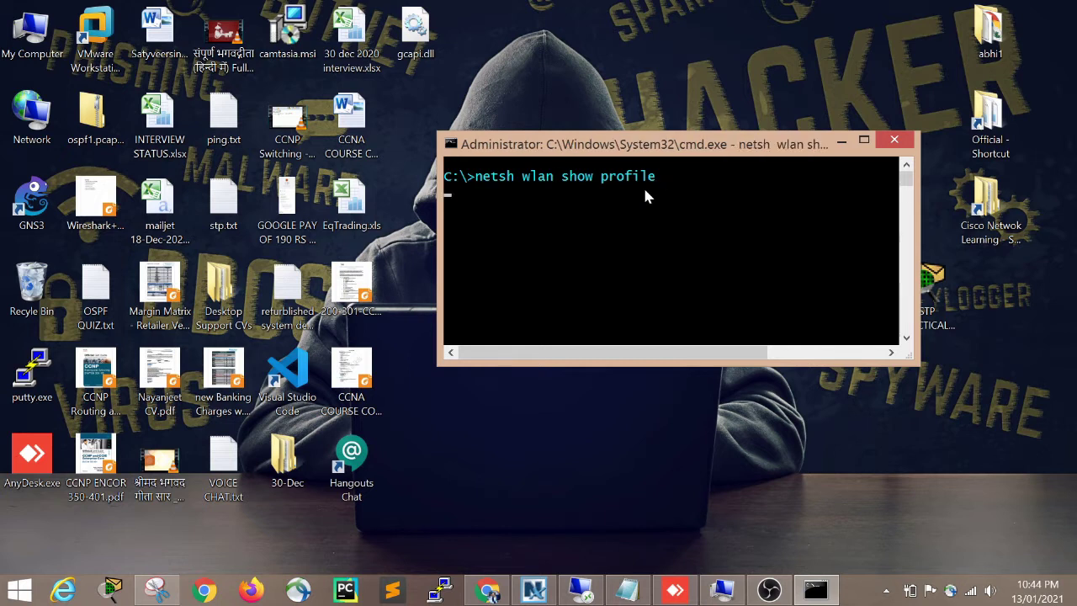
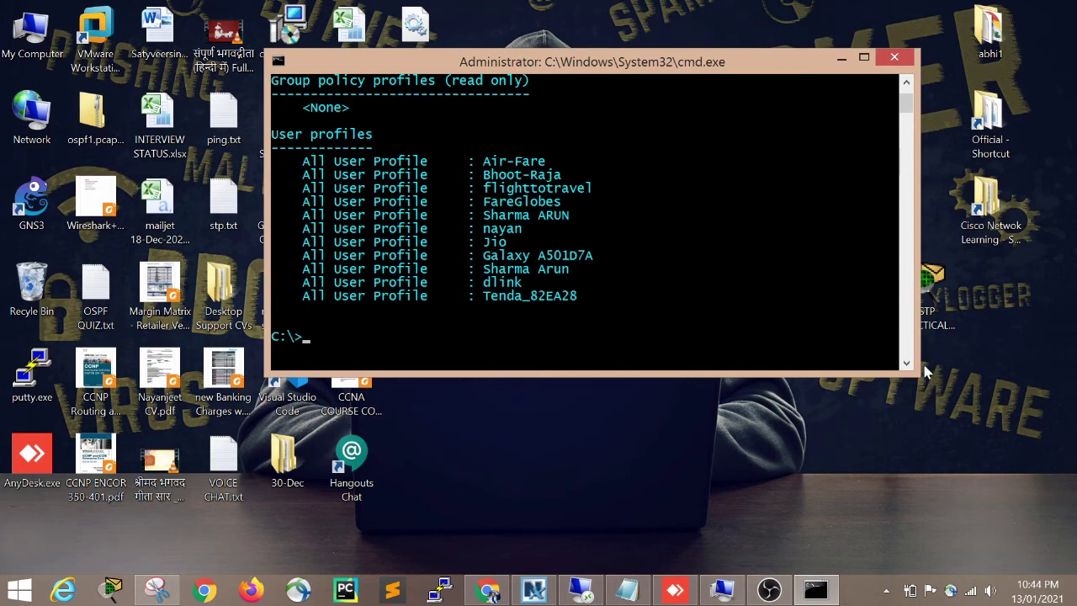
{"action": "left_click_drag", "start_coordinate": [917, 371], "coordinate": [917, 458]}
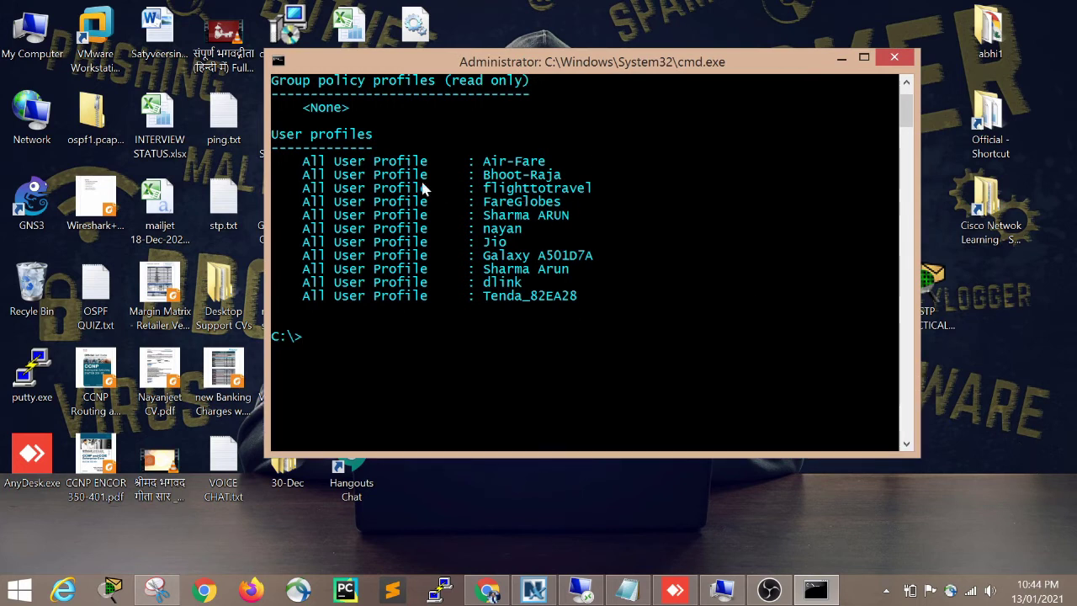
Step: Highlight the list of saved user profiles in the console output and move the selection to the Jio entry
{"action": "right_click", "coordinate": [524, 168]}
{"action": "left_click", "coordinate": [541, 178]}
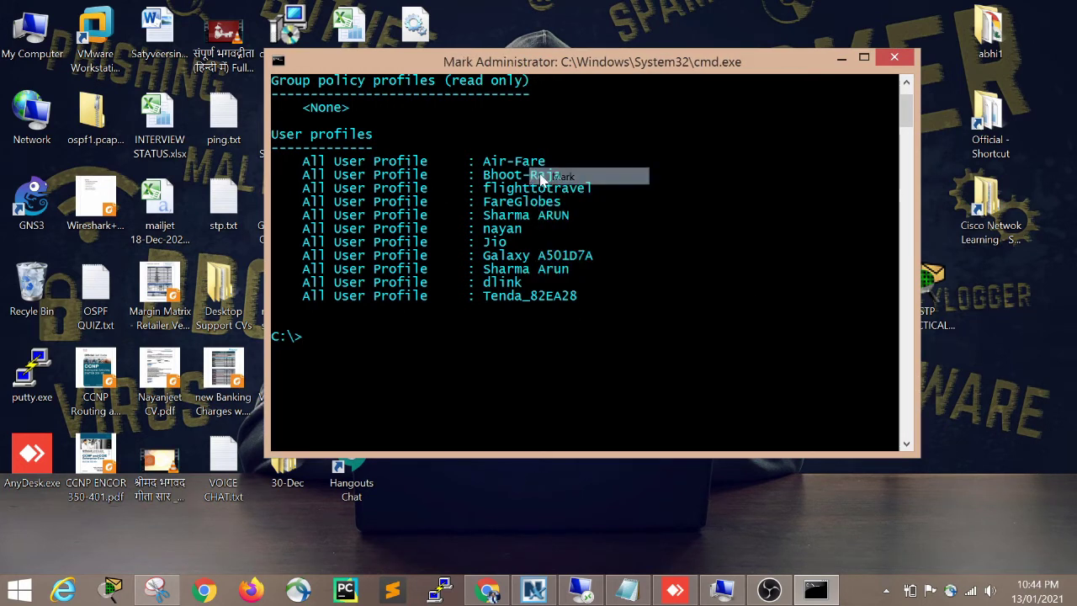
{"action": "left_click_drag", "start_coordinate": [310, 158], "coordinate": [608, 317]}
{"action": "left_click", "coordinate": [714, 324]}
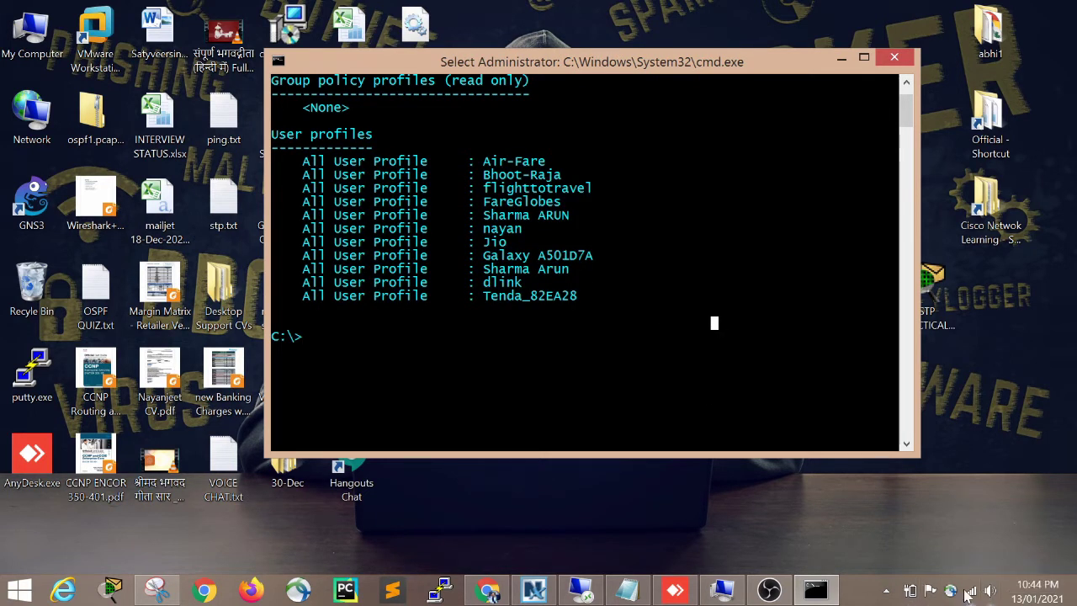
{"action": "key", "text": "Down"}
{"action": "key", "text": "Down"}
{"action": "key", "text": "Right"}
{"action": "key", "text": "Right"}
{"action": "key", "text": "shift+Up"}
{"action": "key", "text": "shift+Left"}
{"action": "key", "text": "shift+Left"}
{"action": "key", "text": "shift+Left"}
{"action": "key", "text": "Left"}
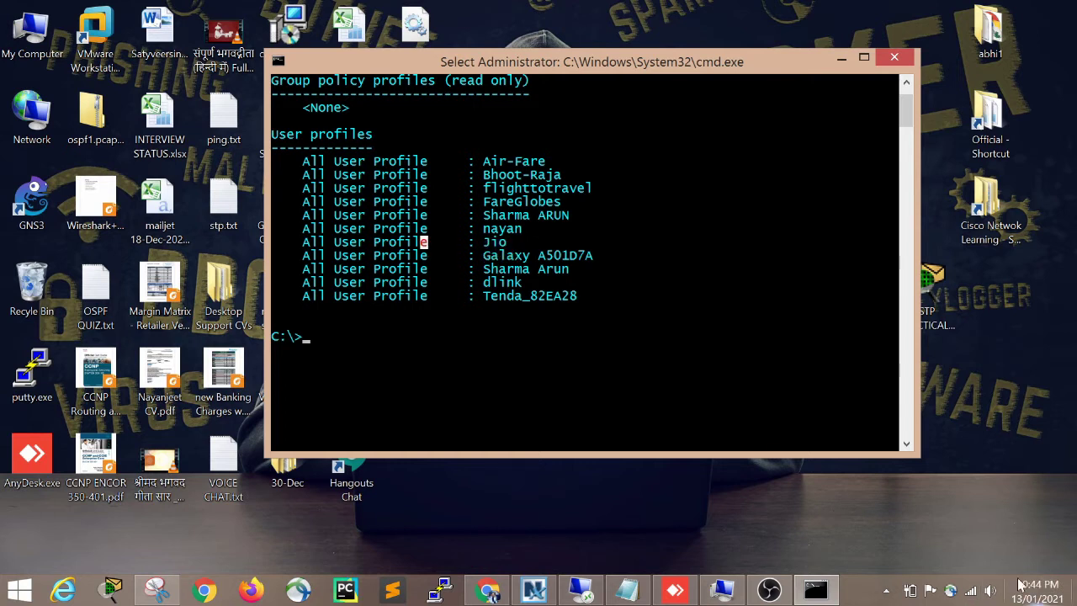
Step: Compare the Jio entry in the profile list with the connected network in the system's network list, and return to the console
{"action": "left_click", "coordinate": [972, 591]}
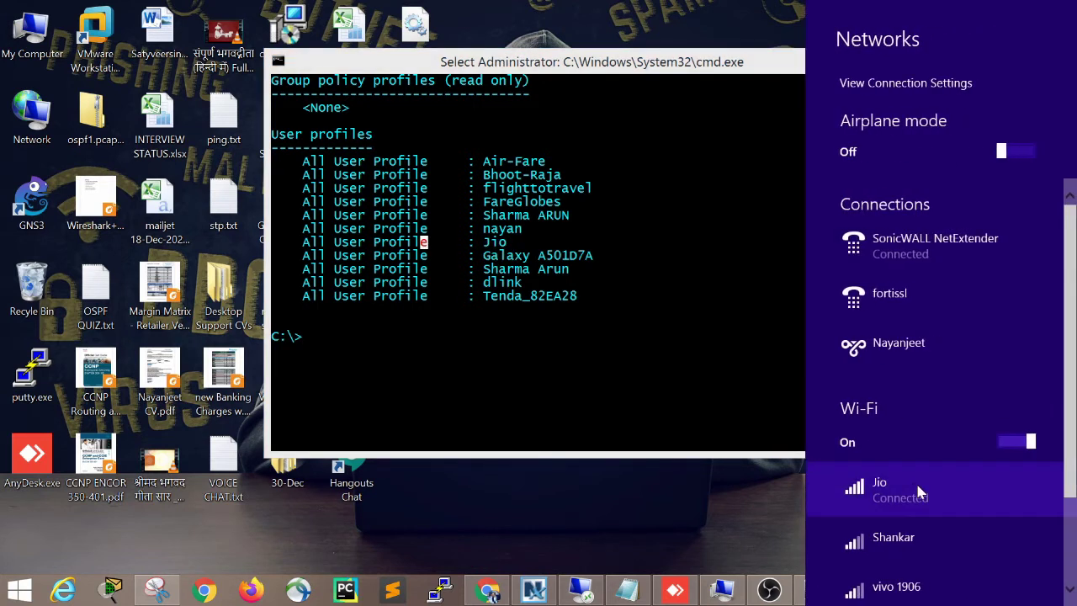
{"action": "left_click", "coordinate": [619, 292]}
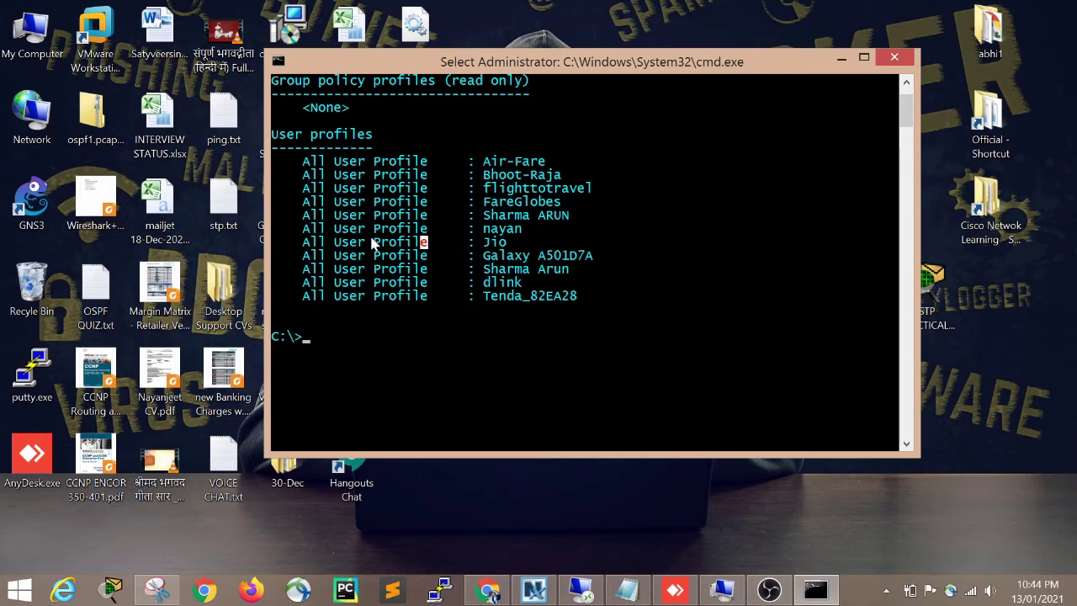
{"action": "left_click_drag", "start_coordinate": [313, 243], "coordinate": [356, 242]}
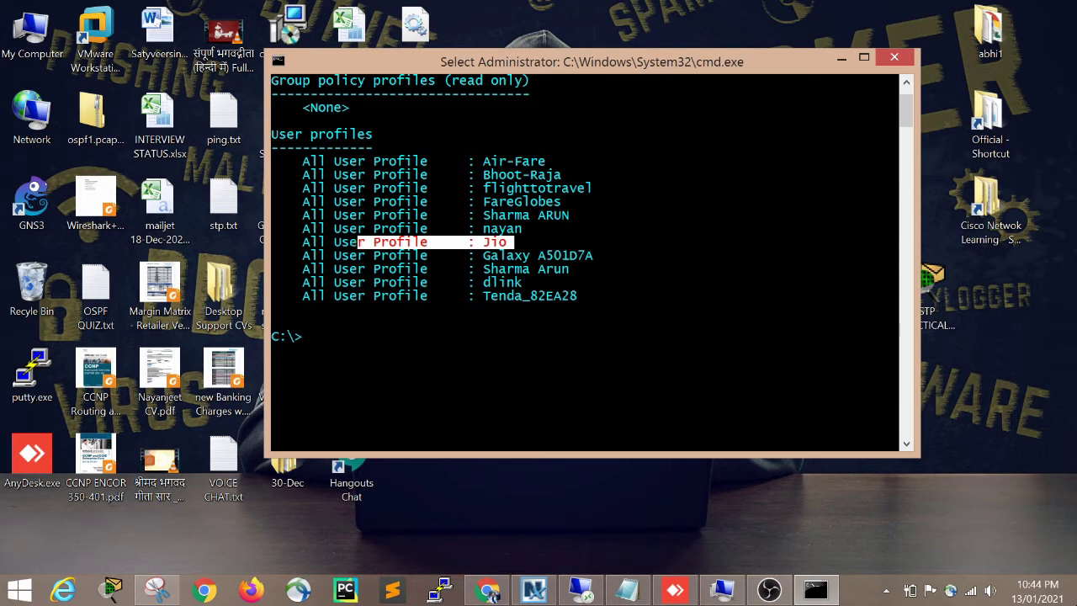
{"action": "left_click", "coordinate": [973, 592]}
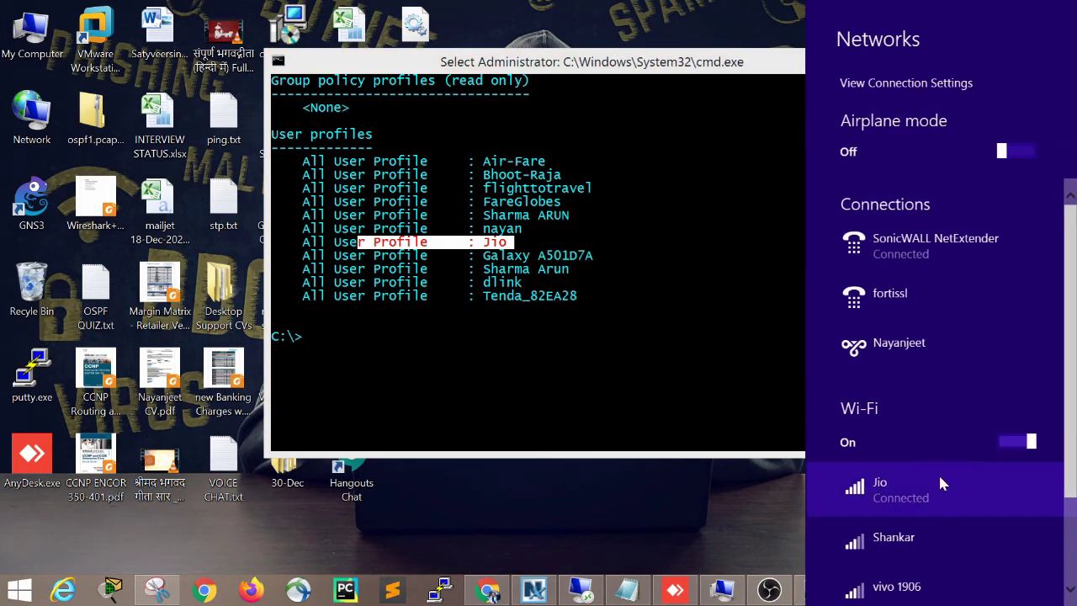
{"action": "left_click", "coordinate": [496, 251]}
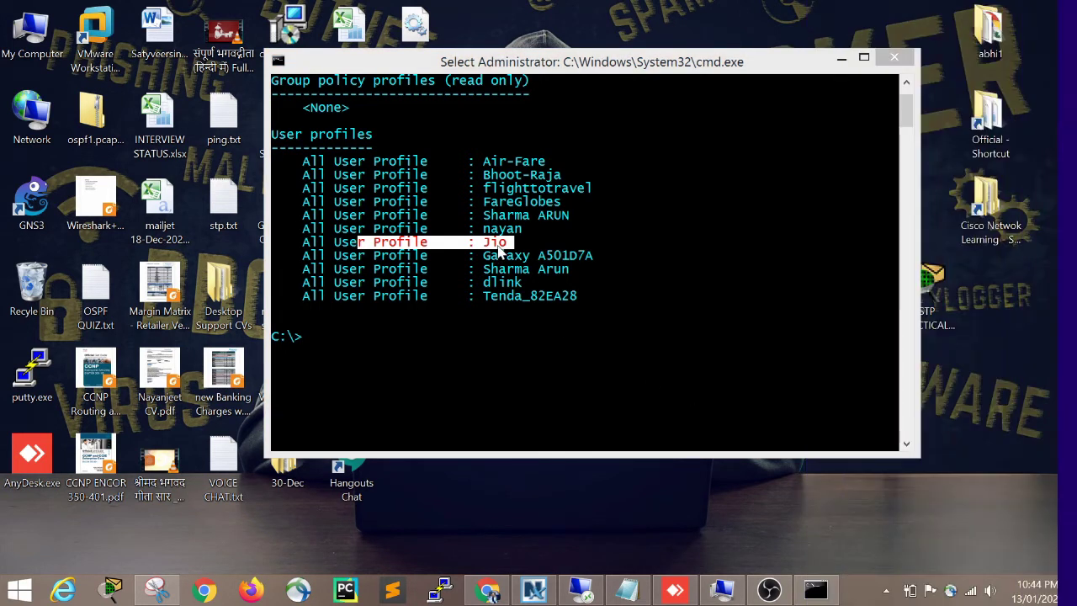
{"action": "left_click", "coordinate": [469, 343]}
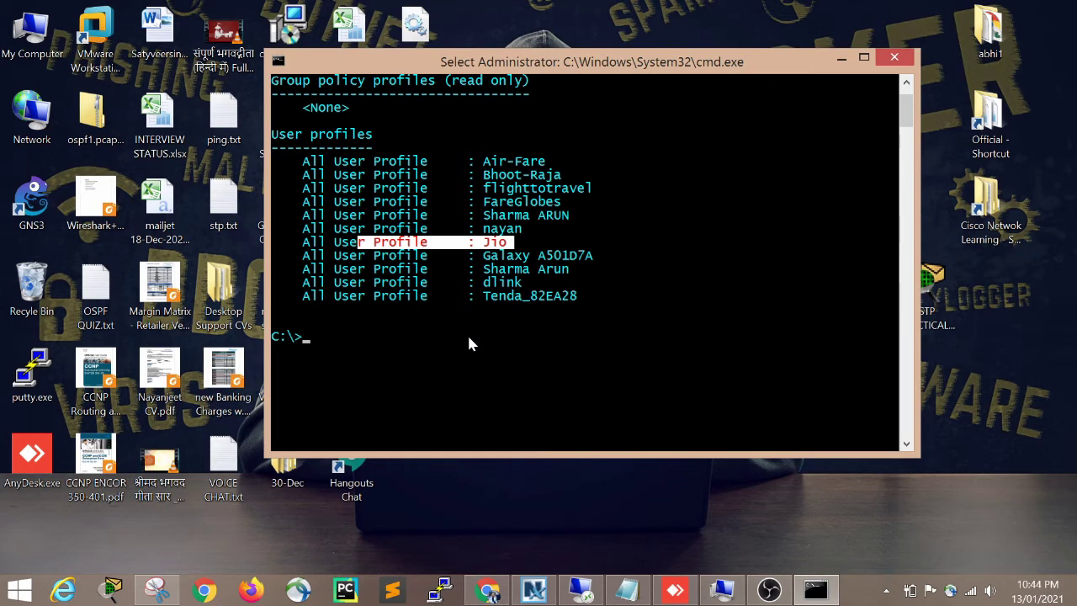
Step: Display the Jio profile's details with its key in plain text using "netsh wlan show profile jio key=clear"
{"action": "type", "text": "netsh "}
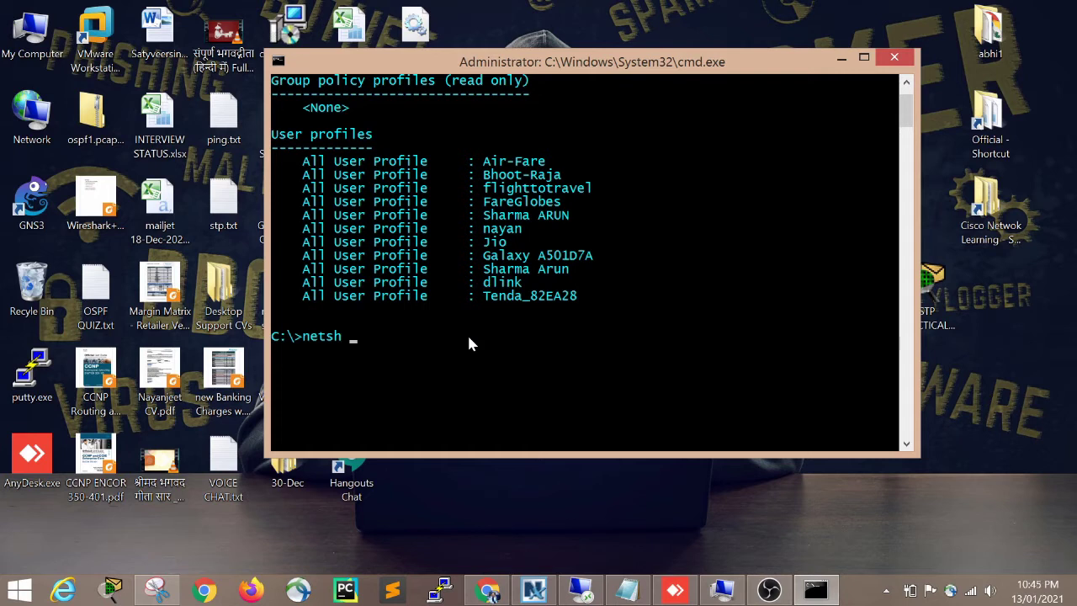
{"action": "type", "text": "wlan"}
{"action": "scroll", "coordinate": [469, 338], "scroll_direction": "up", "scroll_amount": 1}
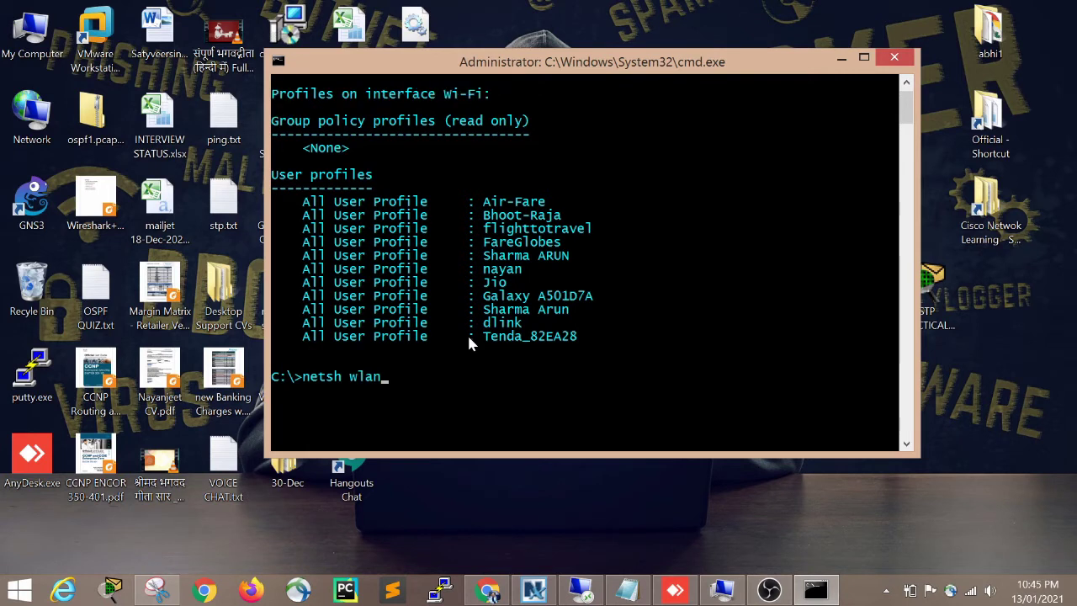
{"action": "type", "text": "pro"}
{"action": "key", "text": "BackSpace"}
{"action": "key", "text": "BackSpace"}
{"action": "key", "text": "BackSpace"}
{"action": "type", "text": "show profile jio"}
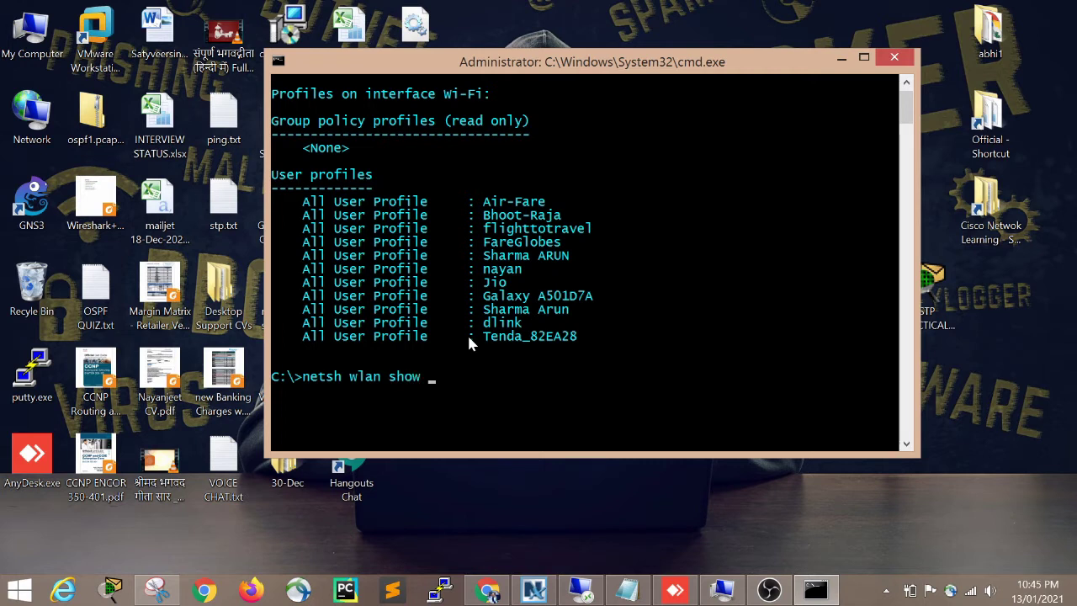
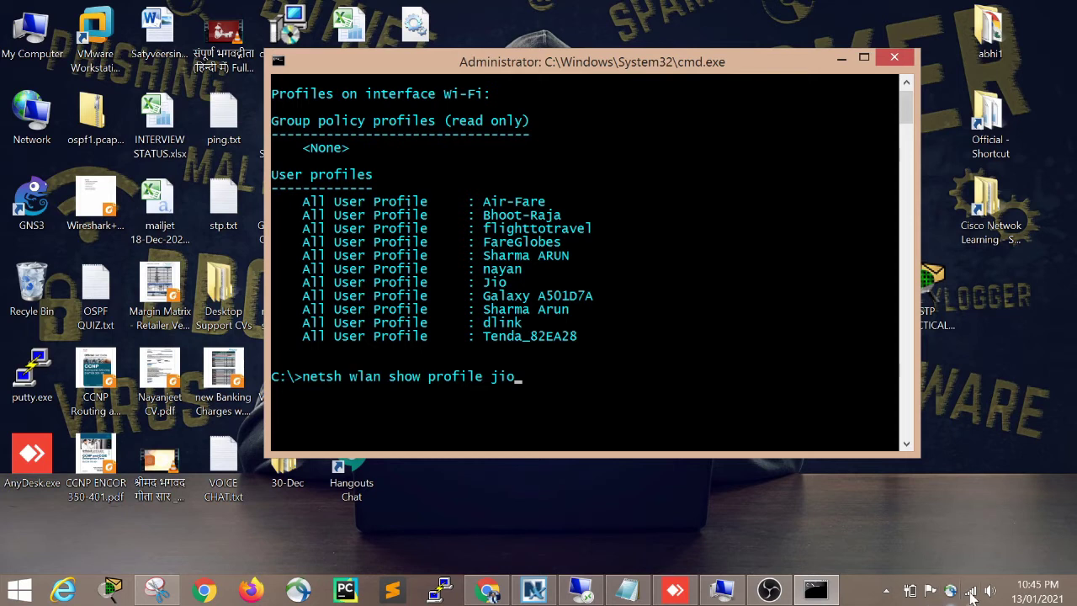
{"action": "left_click", "coordinate": [951, 591]}
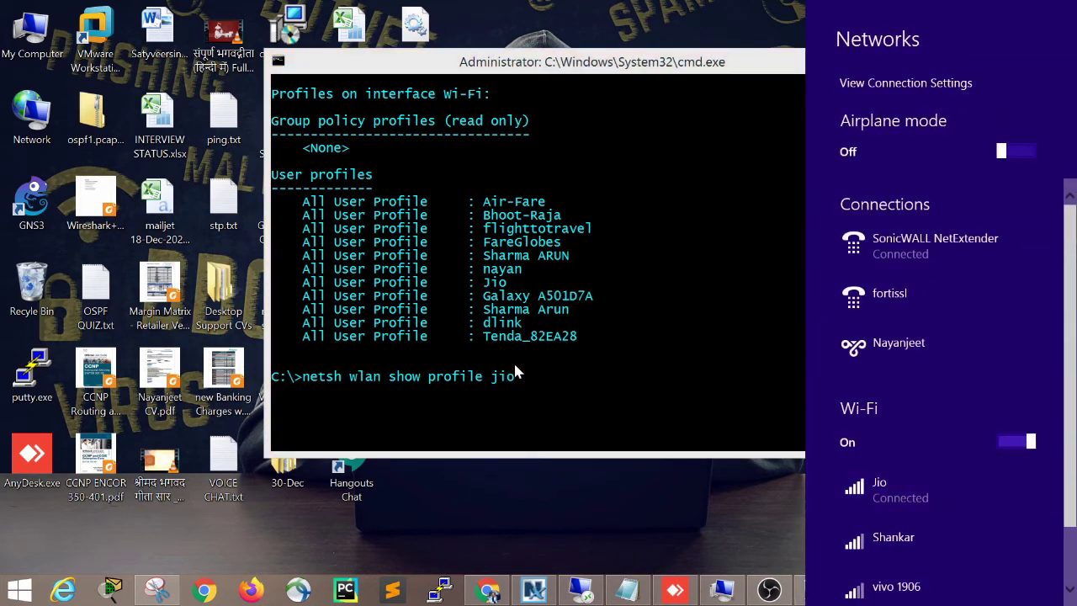
{"action": "left_click", "coordinate": [516, 386]}
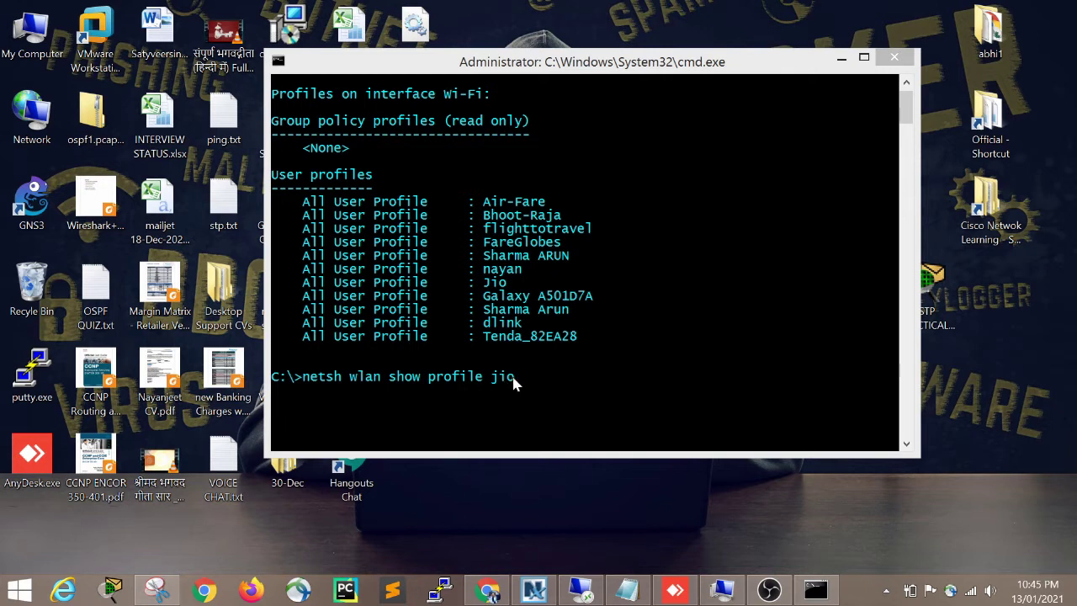
{"action": "left_click", "coordinate": [515, 383]}
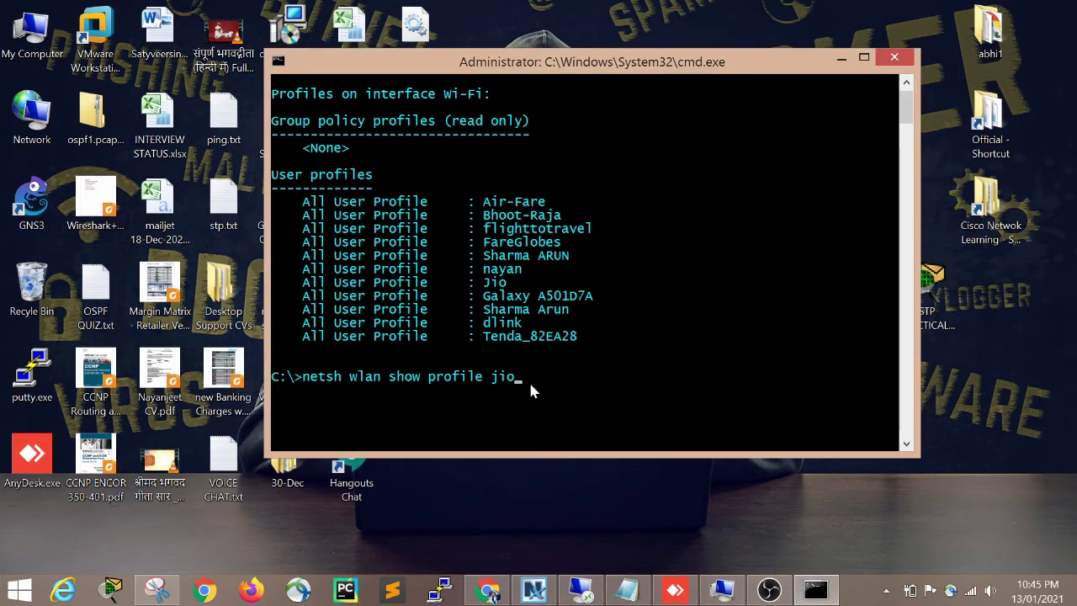
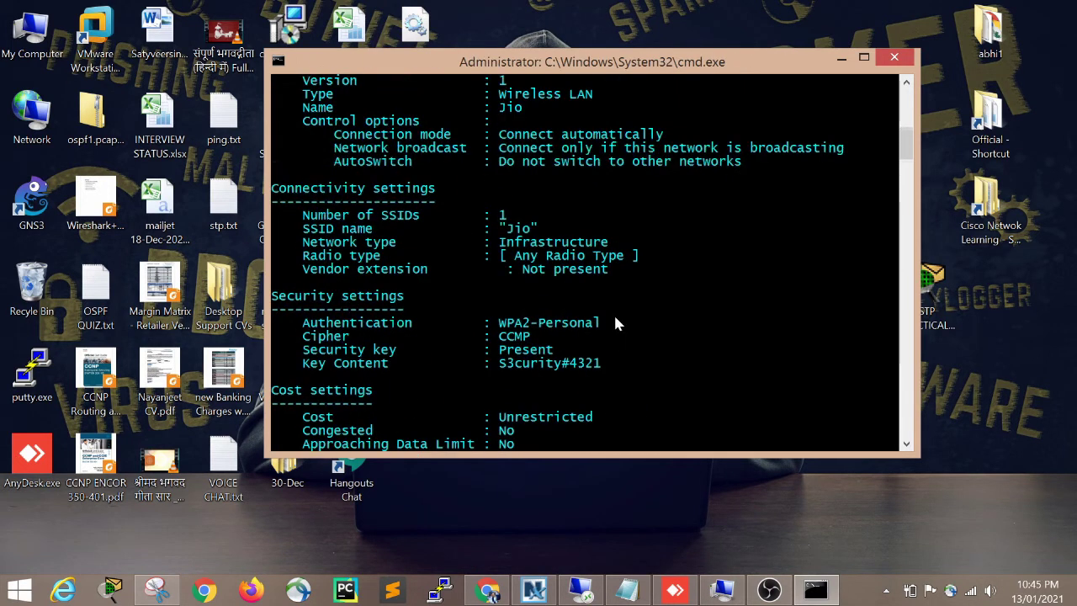
Step: Review the Jio profile's output from the entered command down to the security settings
{"action": "scroll", "coordinate": [617, 323], "scroll_direction": "down", "scroll_amount": 1}
{"action": "scroll", "coordinate": [617, 323], "scroll_direction": "up", "scroll_amount": 8}
{"action": "scroll", "coordinate": [615, 323], "scroll_direction": "down", "scroll_amount": 3}
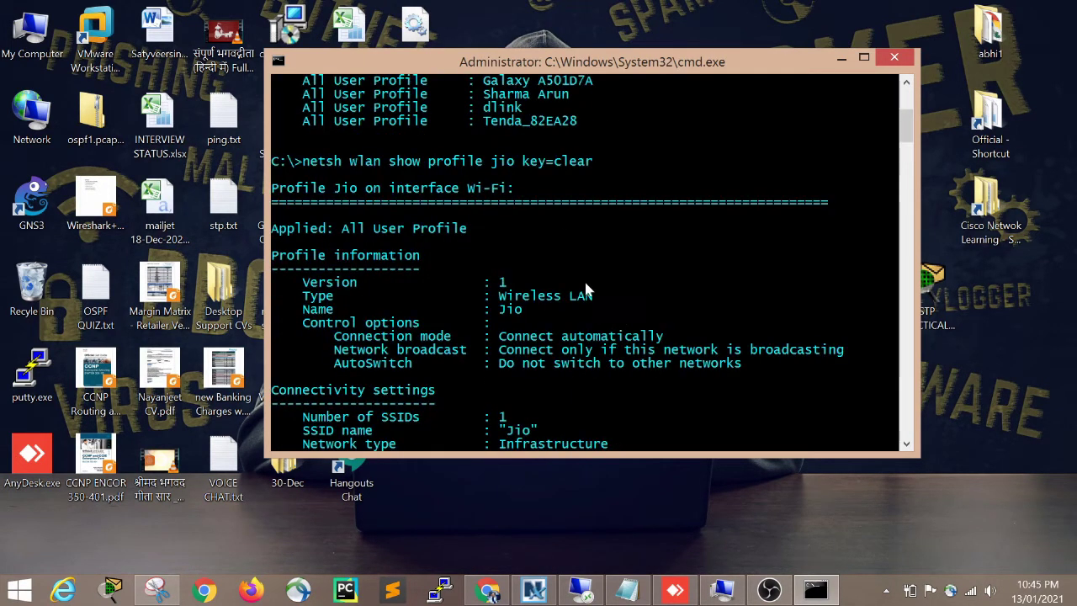
{"action": "scroll", "coordinate": [619, 362], "scroll_direction": "down", "scroll_amount": 2}
{"action": "scroll", "coordinate": [612, 341], "scroll_direction": "down", "scroll_amount": 3}
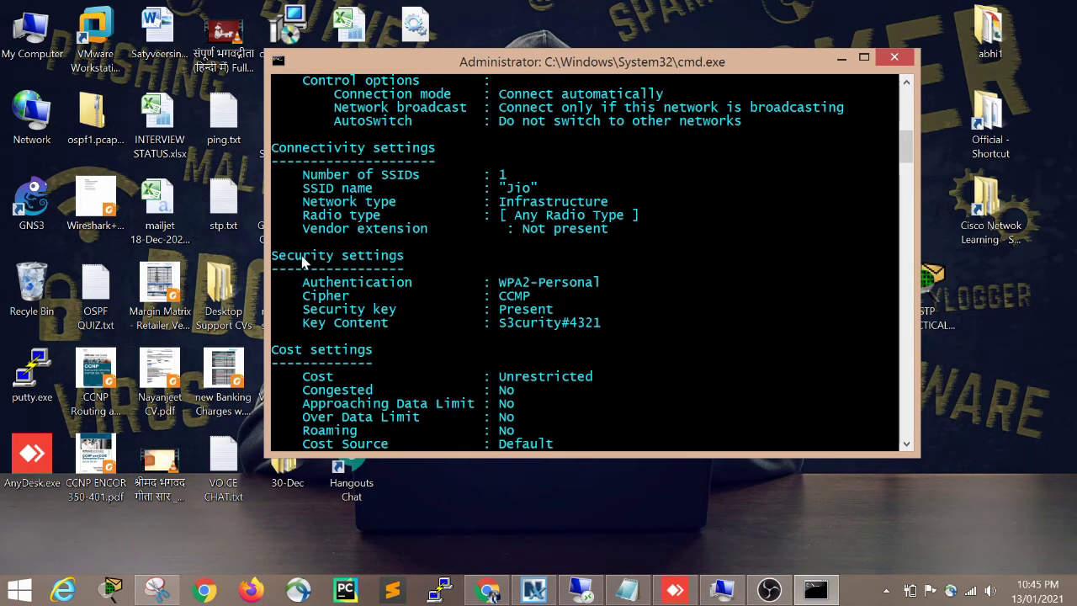
Step: Highlight the Key Content line and its key value in the Jio profile's security settings
{"action": "right_click", "coordinate": [405, 254]}
{"action": "left_click", "coordinate": [418, 268]}
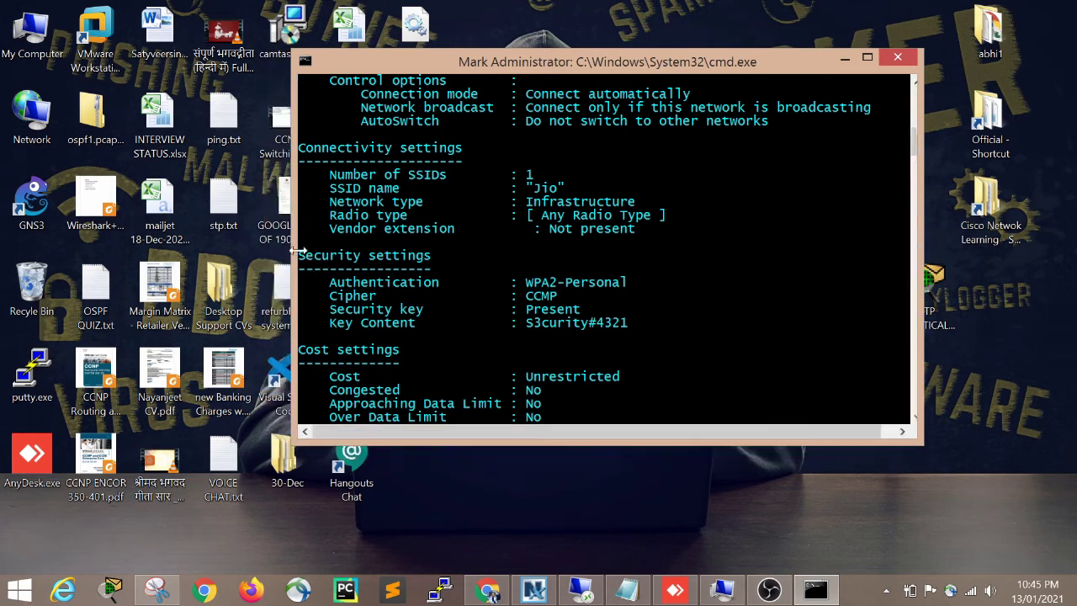
{"action": "left_click_drag", "start_coordinate": [304, 256], "coordinate": [486, 271]}
{"action": "left_click", "coordinate": [492, 323]}
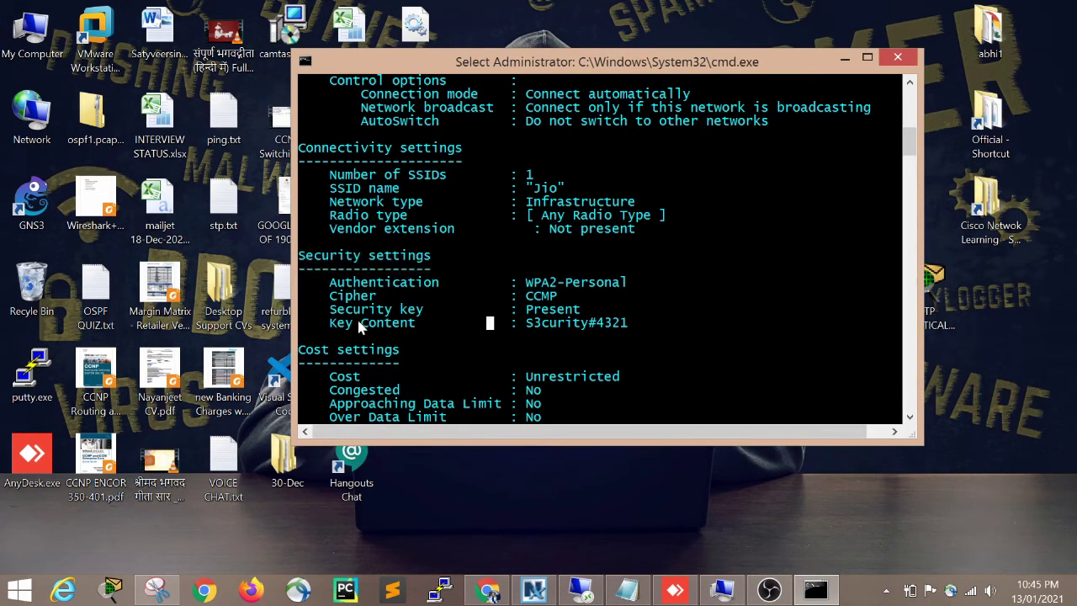
{"action": "left_click_drag", "start_coordinate": [333, 326], "coordinate": [632, 332]}
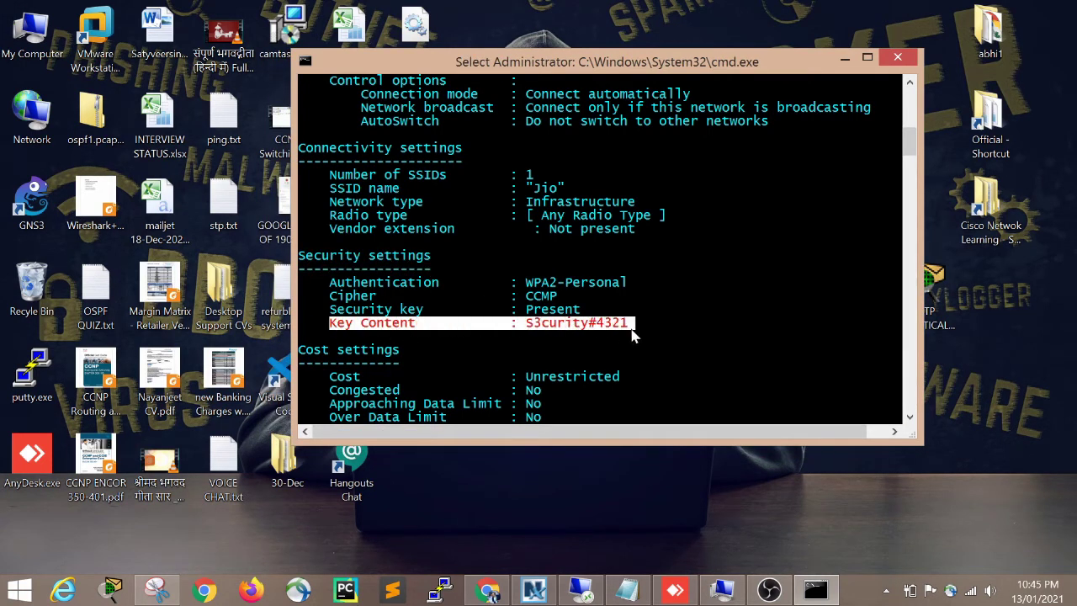
{"action": "left_click", "coordinate": [622, 337]}
{"action": "left_click_drag", "start_coordinate": [525, 326], "coordinate": [636, 326]}
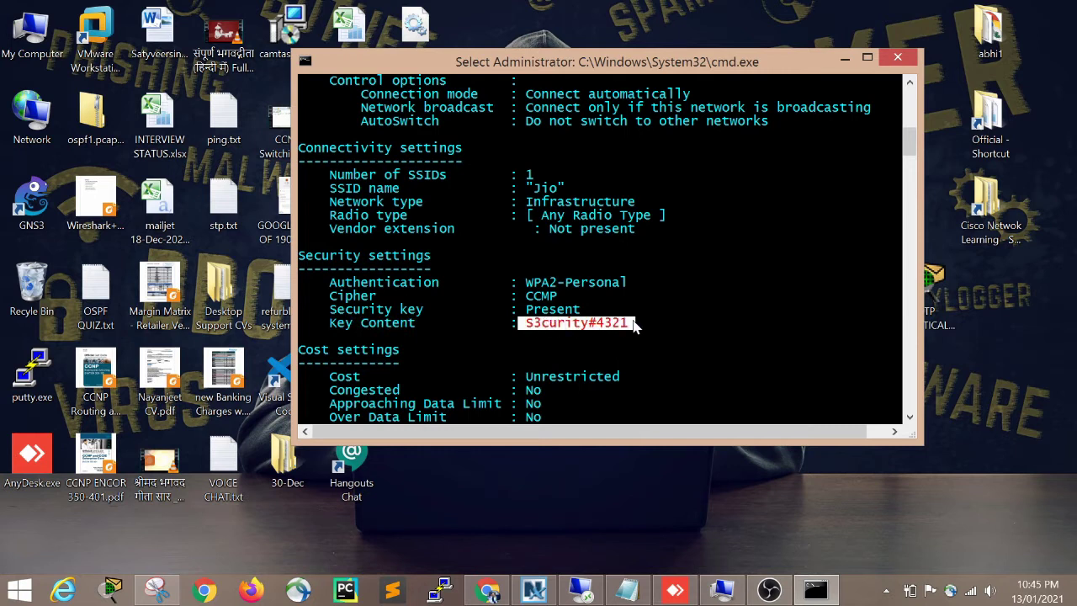
{"action": "left_click", "coordinate": [635, 327]}
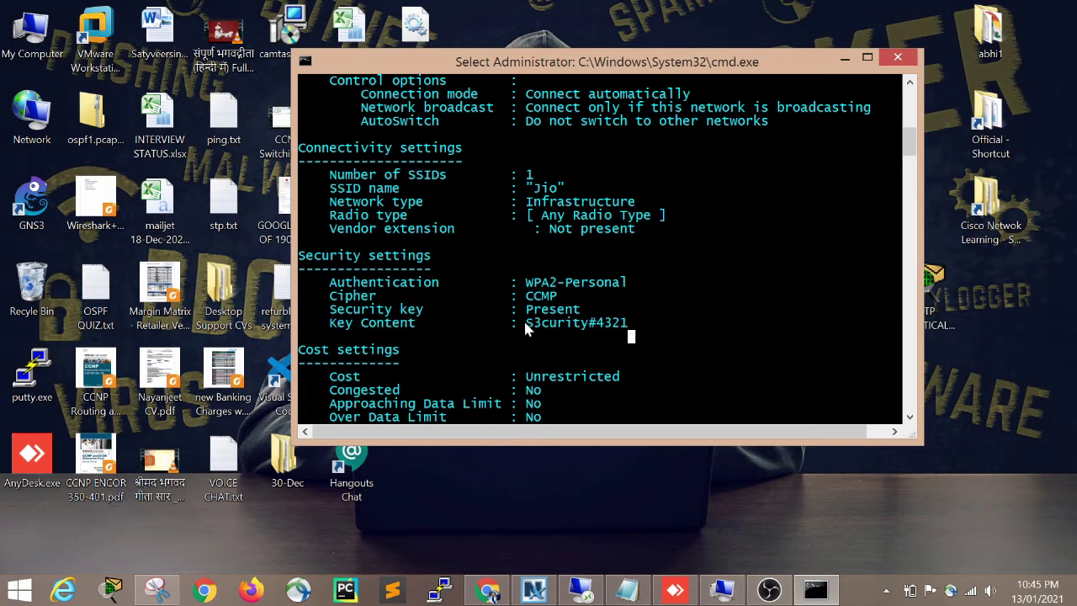
{"action": "left_click_drag", "start_coordinate": [525, 325], "coordinate": [624, 330]}
{"action": "left_click", "coordinate": [979, 594]}
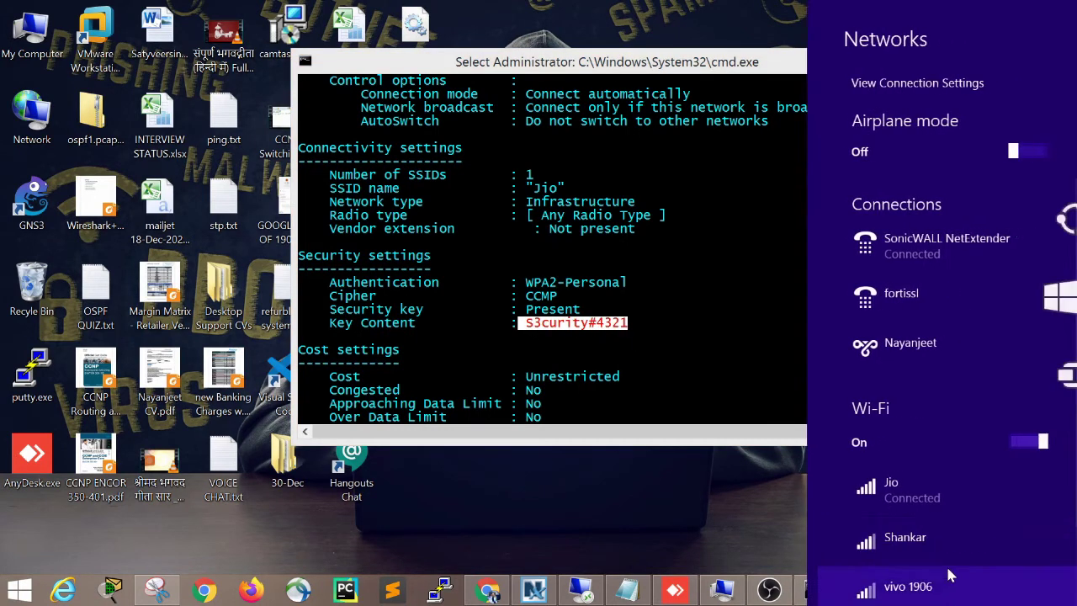
{"action": "right_click", "coordinate": [920, 498]}
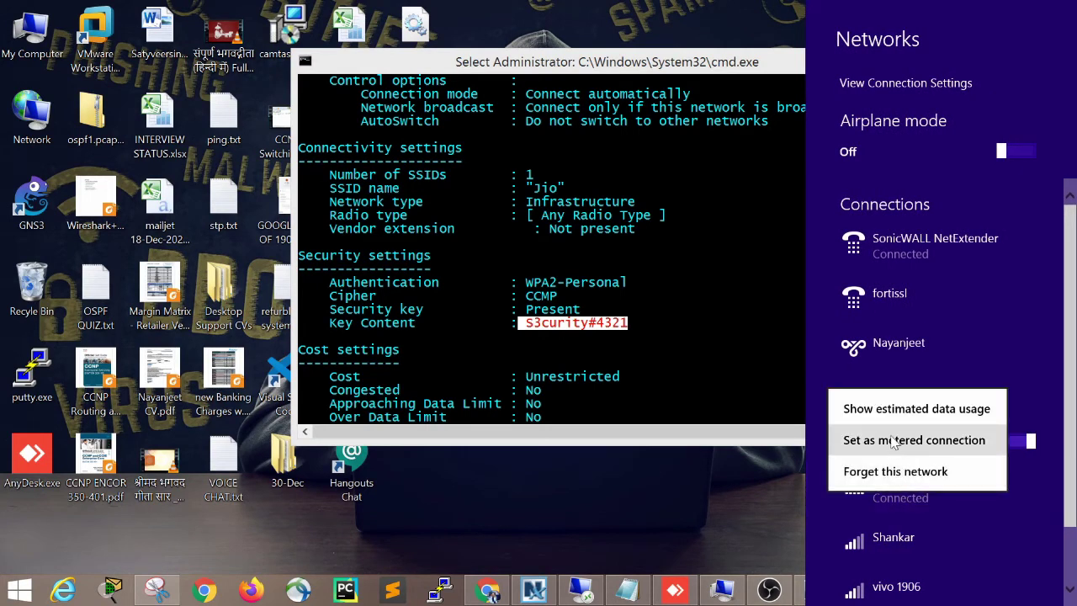
{"action": "left_click", "coordinate": [767, 535]}
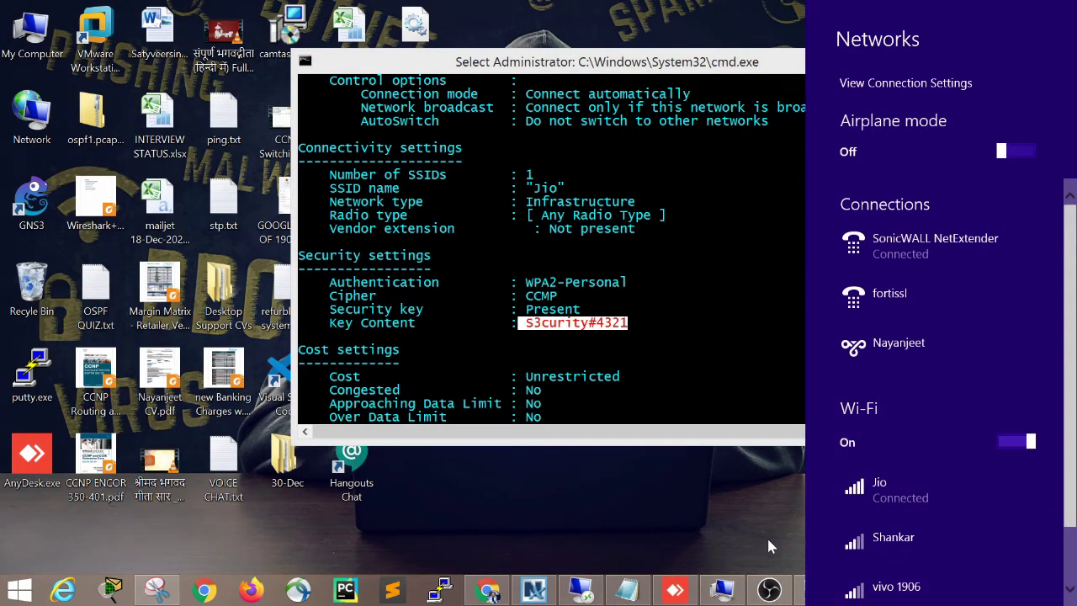
Step: Open the Network and Sharing Center and show the computer's network adapters
{"action": "left_click", "coordinate": [976, 596]}
{"action": "right_click", "coordinate": [973, 594]}
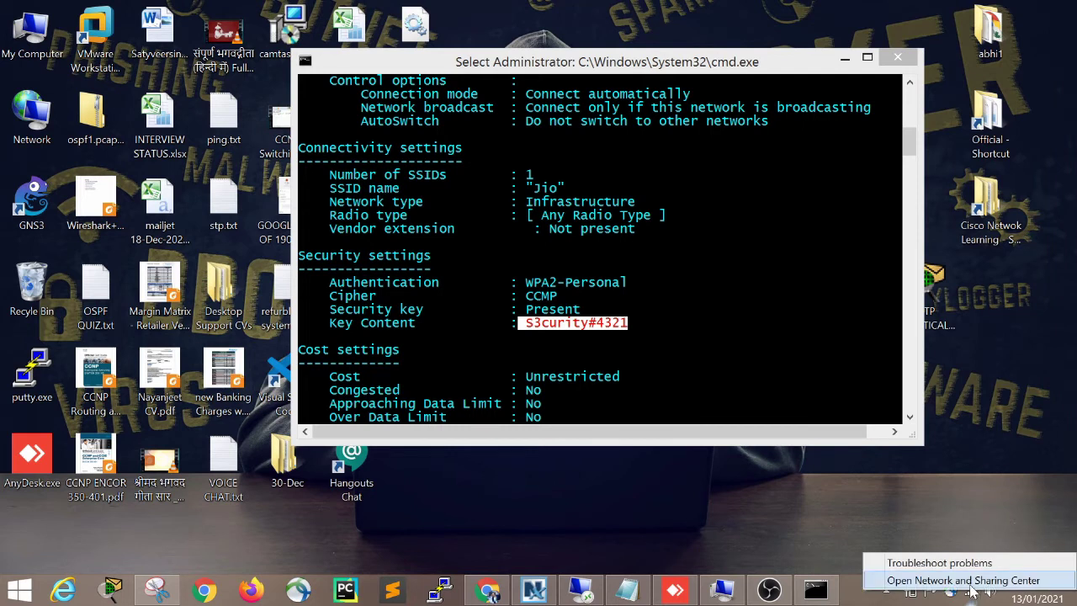
{"action": "left_click", "coordinate": [944, 581]}
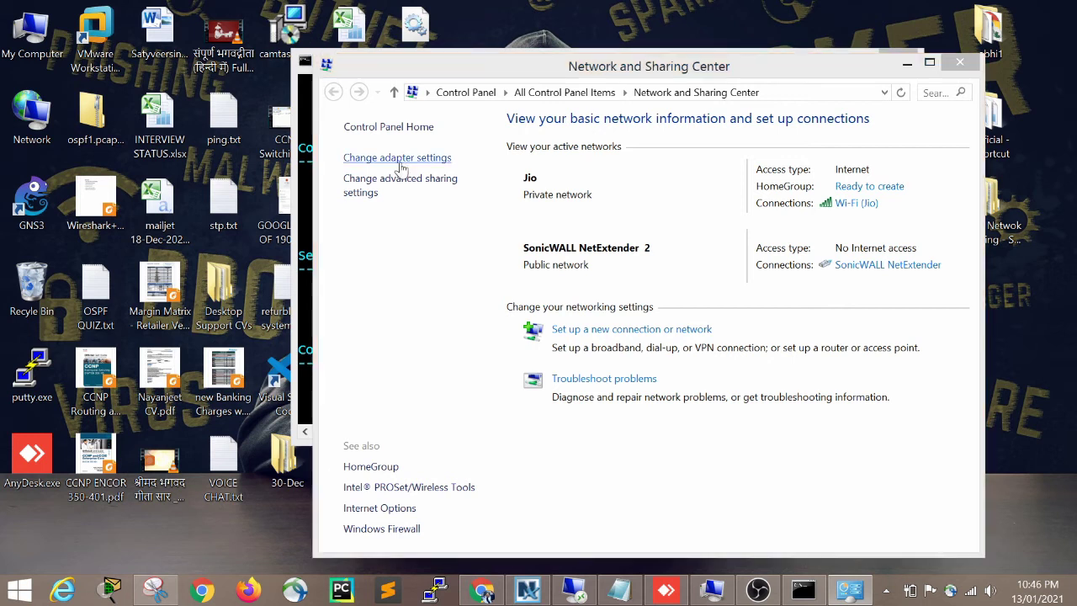
{"action": "left_click", "coordinate": [400, 166]}
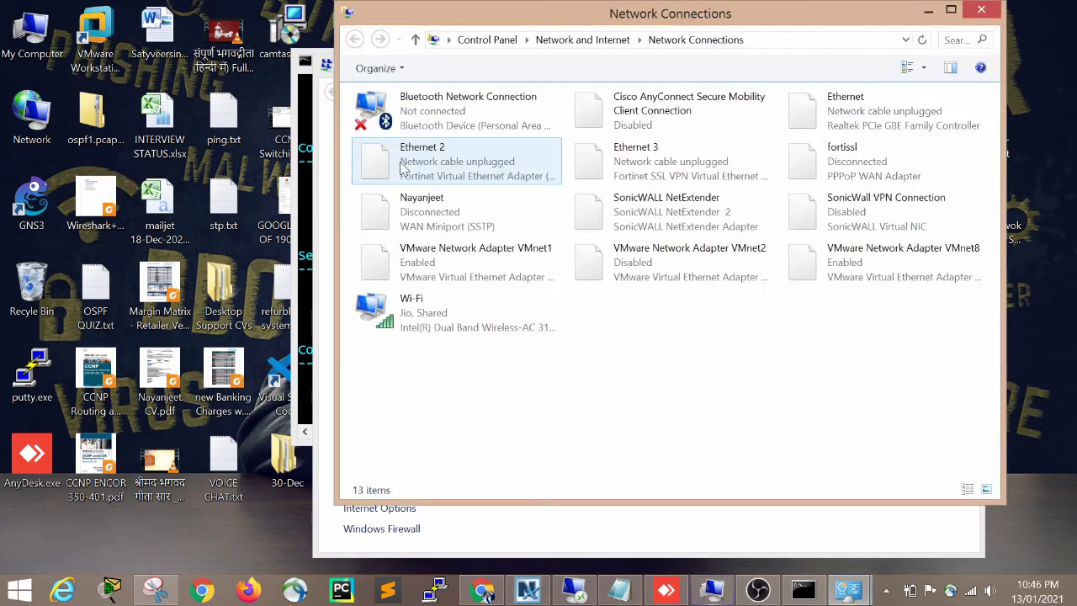
{"action": "left_click", "coordinate": [437, 318]}
{"action": "right_click", "coordinate": [438, 318]}
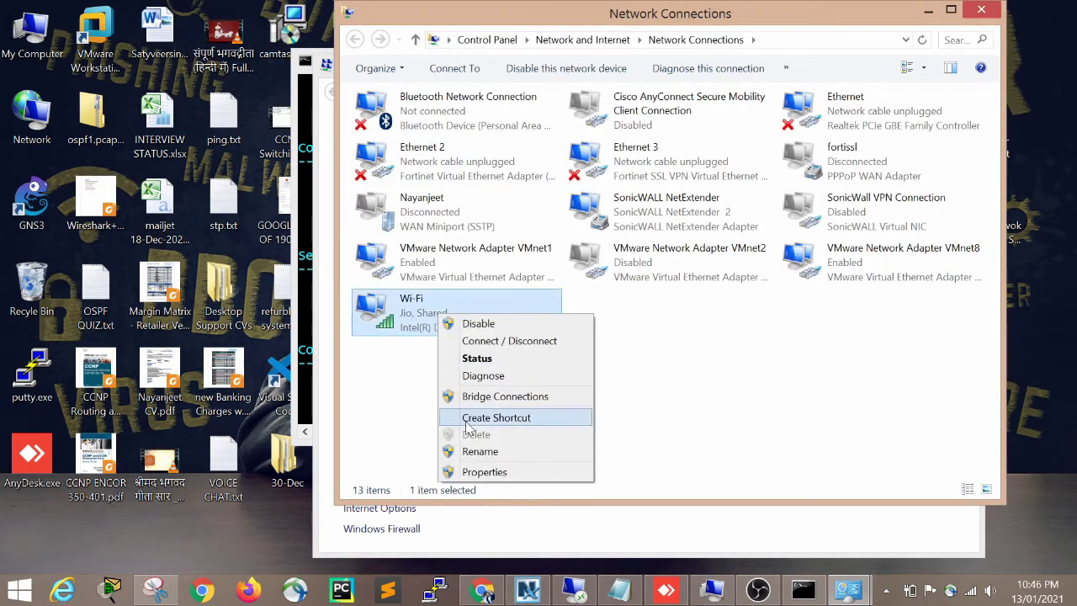
{"action": "left_click", "coordinate": [483, 473]}
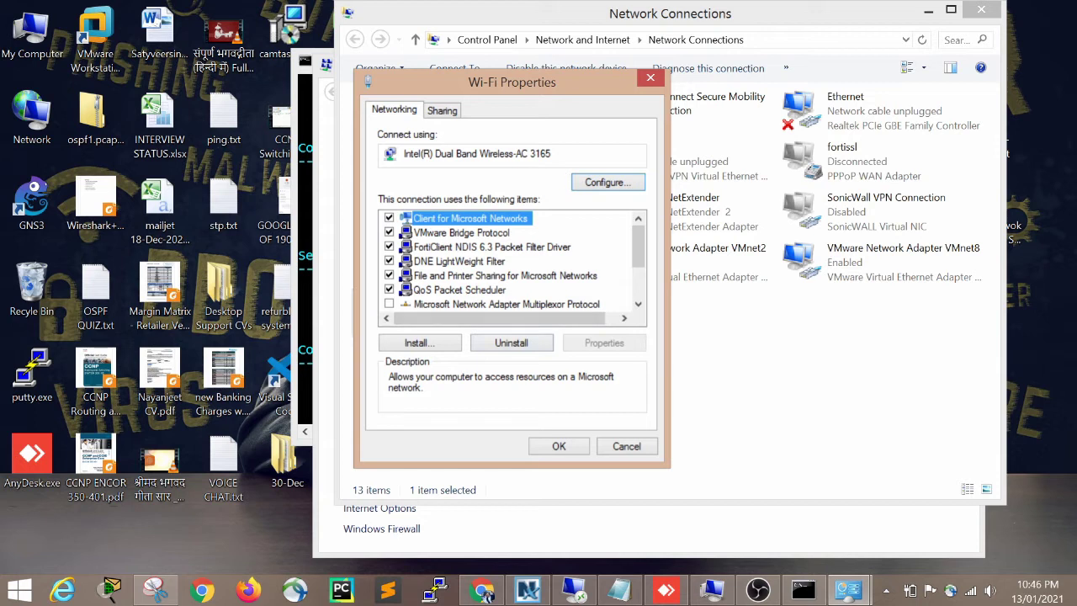
{"action": "left_click", "coordinate": [449, 115]}
{"action": "left_click", "coordinate": [396, 114]}
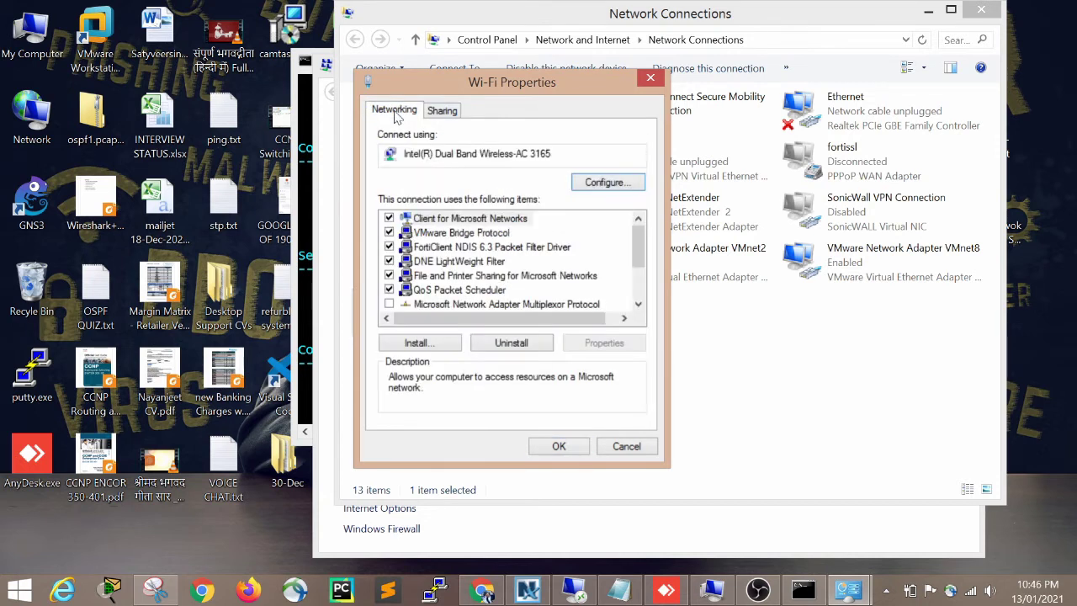
{"action": "left_click", "coordinate": [626, 446]}
Step: Open the Wi-Fi adapter's wireless security properties for Jio, show the key's characters and select the network security key
{"action": "right_click", "coordinate": [475, 309]}
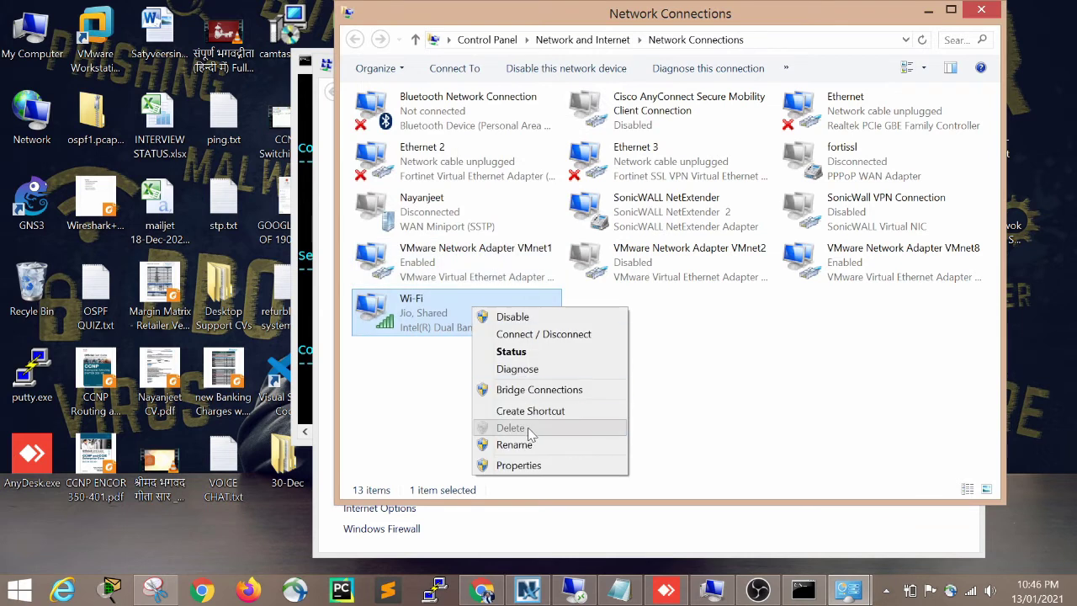
{"action": "left_click", "coordinate": [530, 356]}
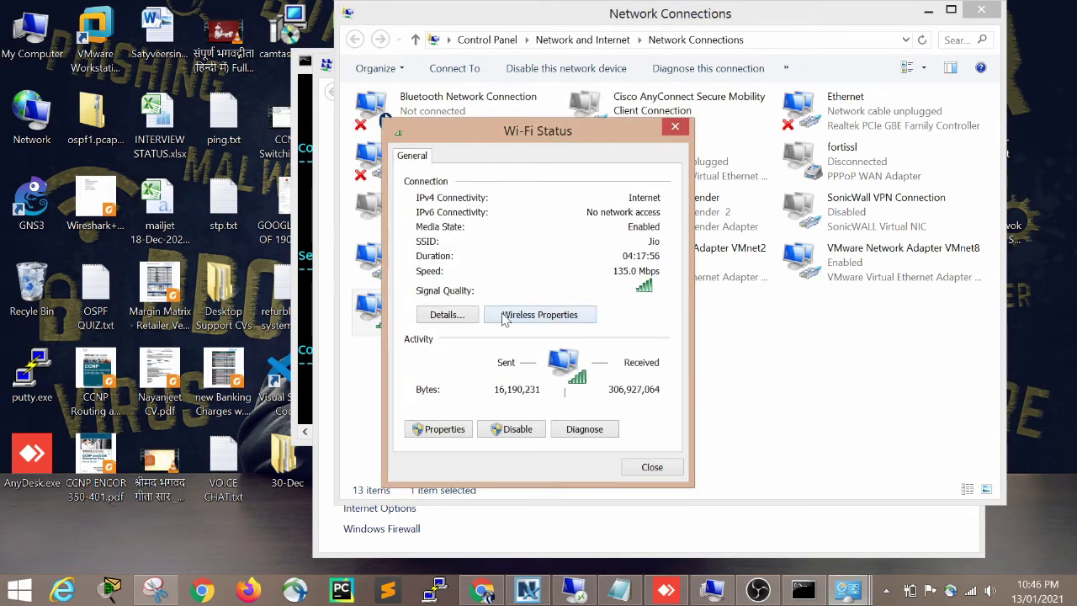
{"action": "left_click", "coordinate": [545, 319]}
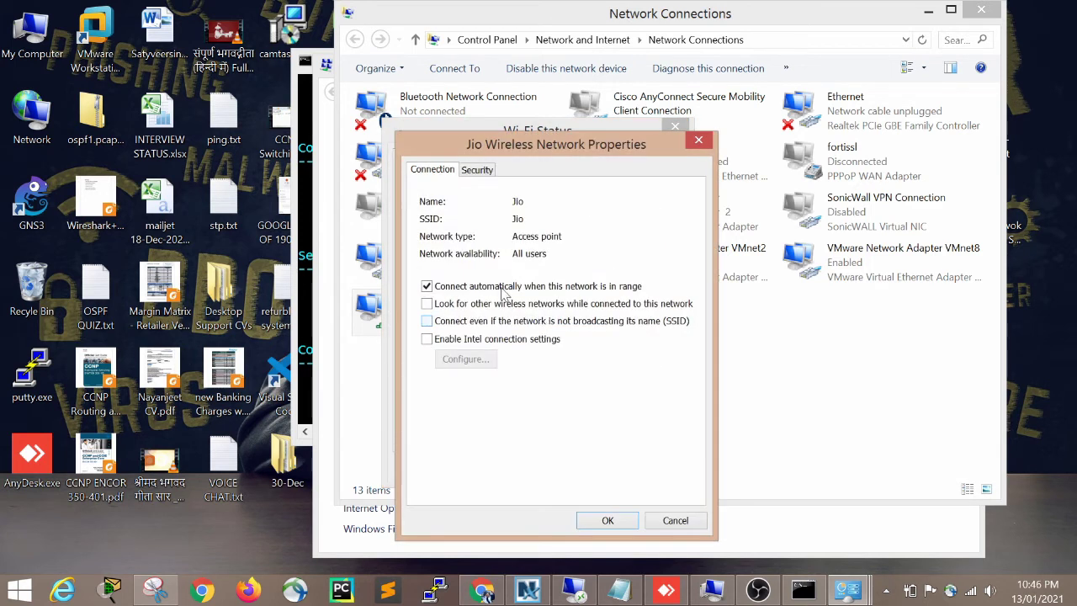
{"action": "left_click", "coordinate": [480, 171]}
{"action": "left_click", "coordinate": [516, 282]}
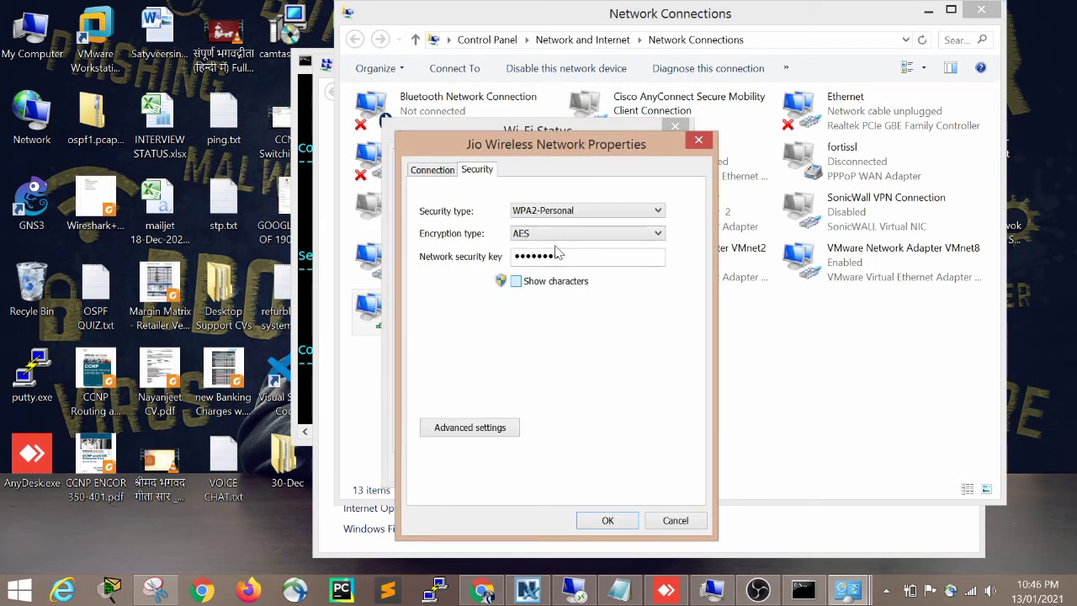
{"action": "left_click_drag", "start_coordinate": [574, 256], "coordinate": [521, 229]}
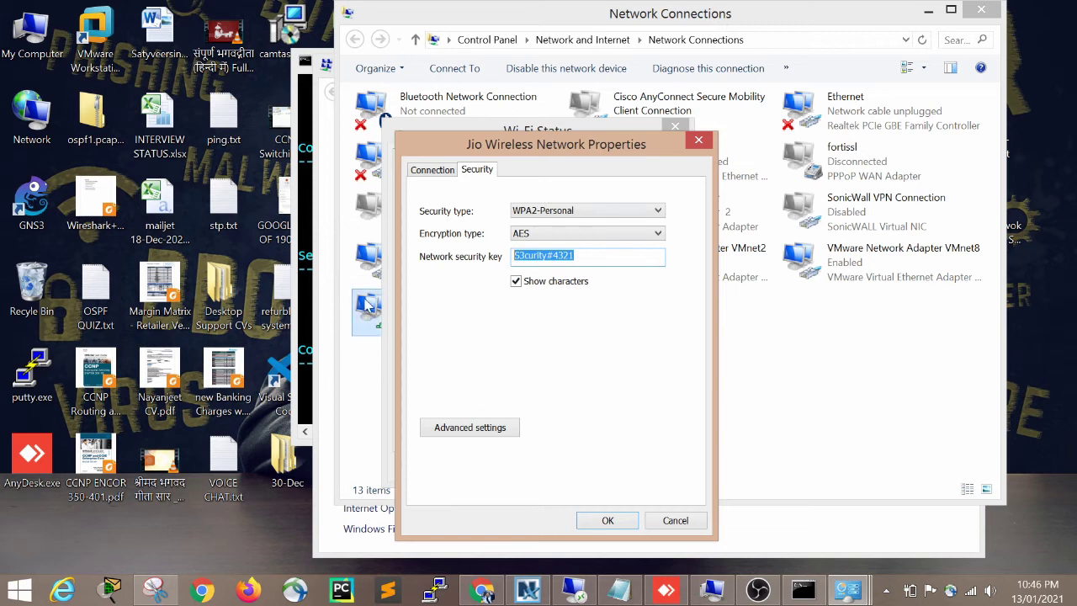
Step: Bring the Command Prompt forward, highlight its Key Content value and compare it with the network security key in the Jio properties
{"action": "left_click", "coordinate": [310, 298]}
{"action": "left_click_drag", "start_coordinate": [484, 70], "coordinate": [512, 311]}
{"action": "left_click", "coordinate": [568, 560]}
{"action": "left_click_drag", "start_coordinate": [568, 559], "coordinate": [663, 566]}
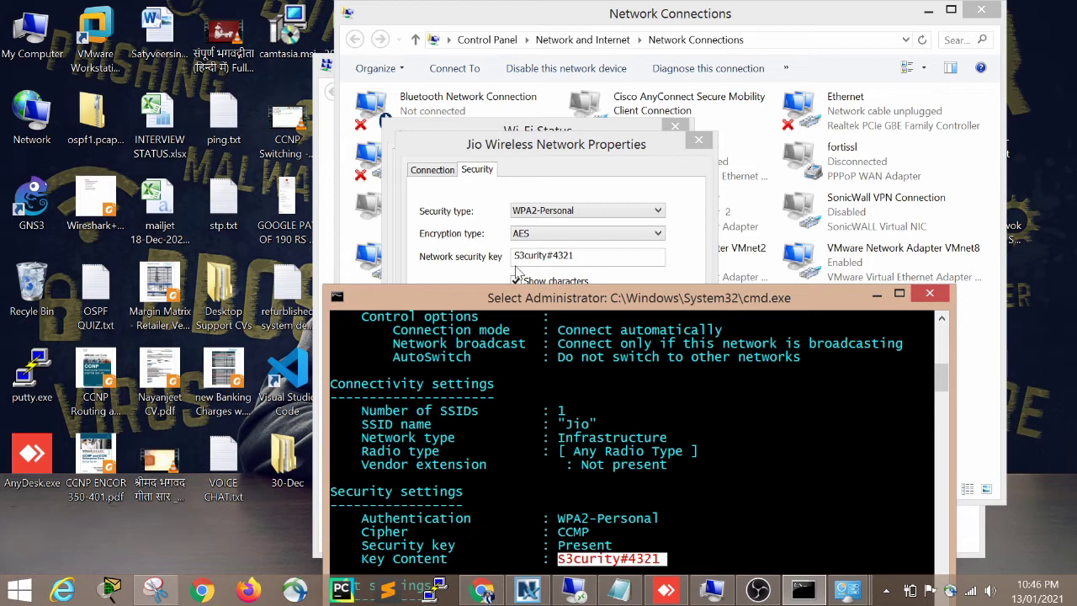
{"action": "left_click_drag", "start_coordinate": [538, 302], "coordinate": [441, 133]}
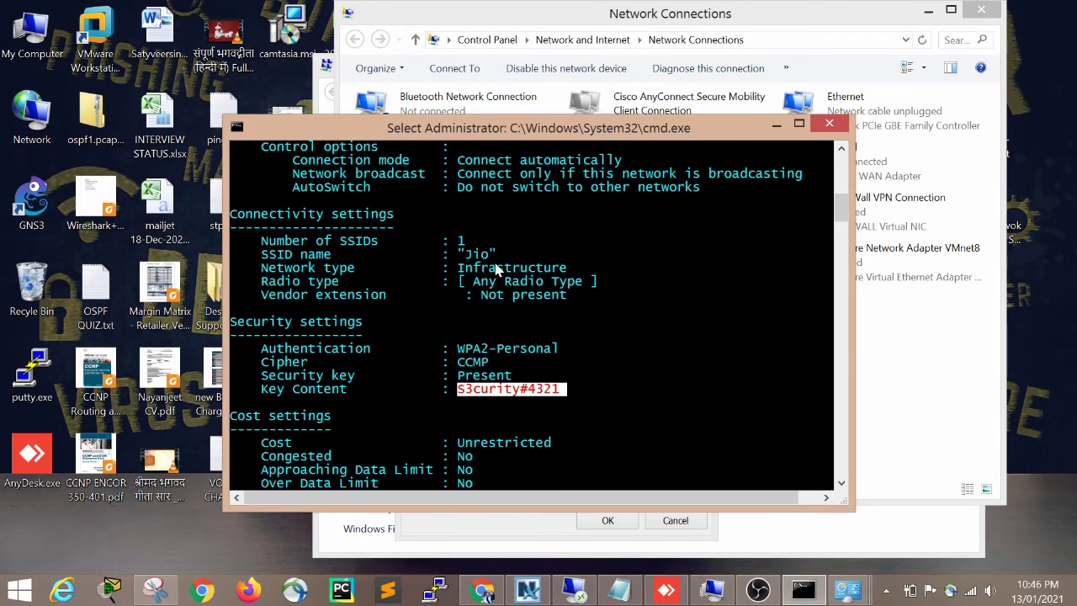
{"action": "left_click_drag", "start_coordinate": [501, 133], "coordinate": [502, 343]}
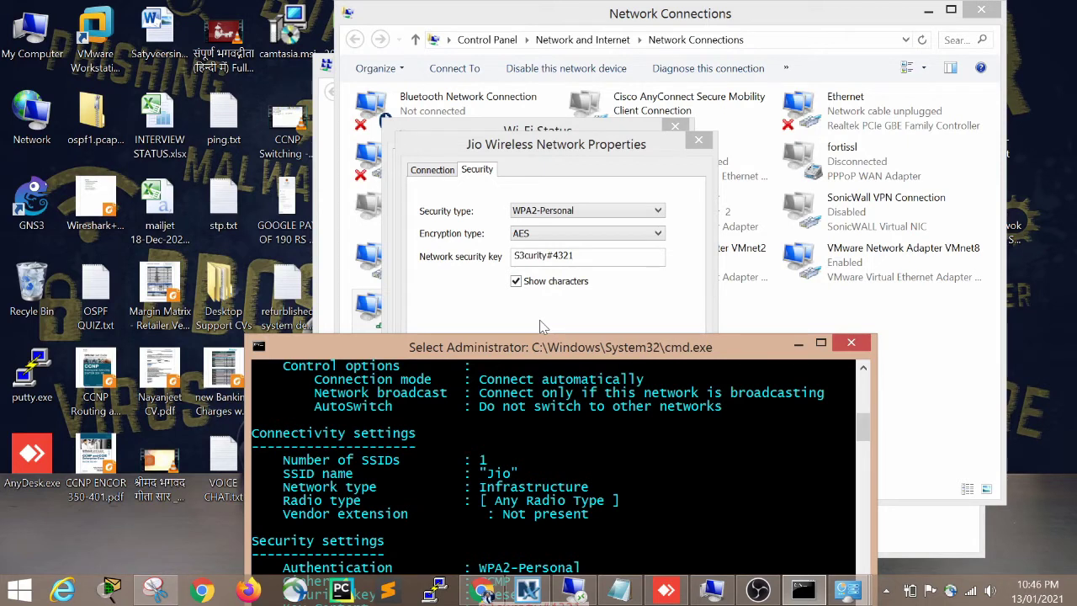
{"action": "left_click_drag", "start_coordinate": [479, 550], "coordinate": [581, 550]}
{"action": "left_click_drag", "start_coordinate": [541, 347], "coordinate": [548, 223]}
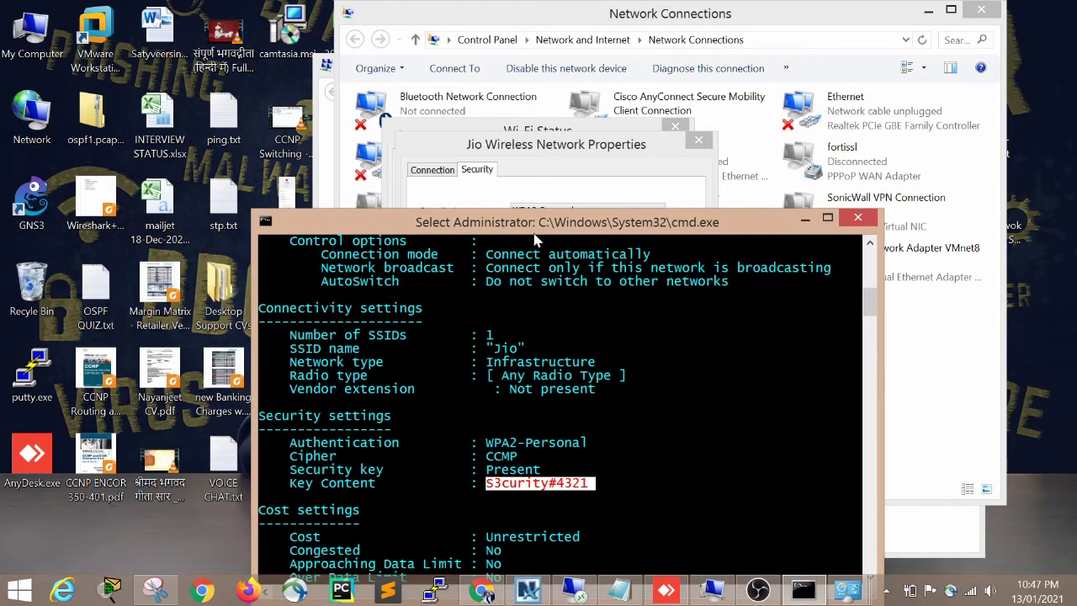
Step: Highlight the whole Security settings block of the Jio profile, from its heading to Key Content, in the Command Prompt
{"action": "left_click", "coordinate": [474, 335]}
{"action": "left_click_drag", "start_coordinate": [347, 326], "coordinate": [590, 501]}
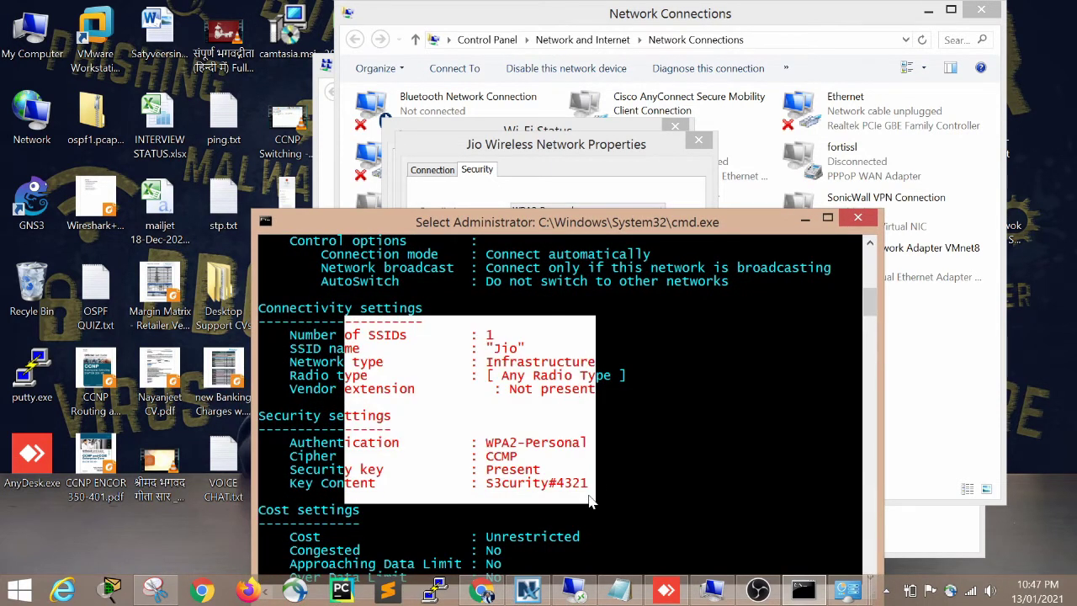
{"action": "right_click", "coordinate": [620, 483]}
{"action": "left_click_drag", "start_coordinate": [260, 410], "coordinate": [603, 504]}
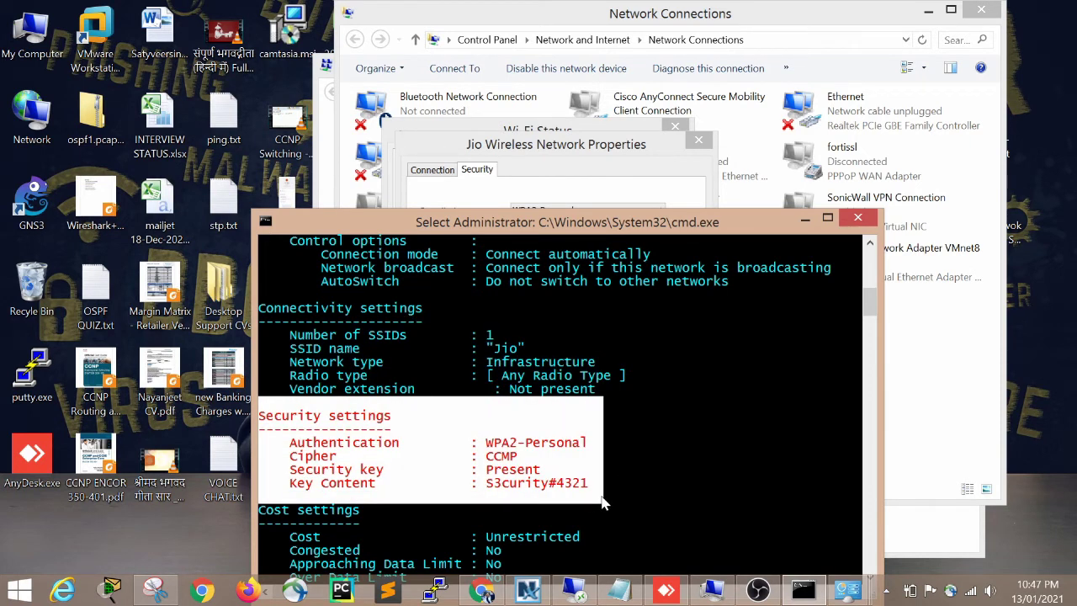
{"action": "left_click_drag", "start_coordinate": [436, 219], "coordinate": [414, 156]}
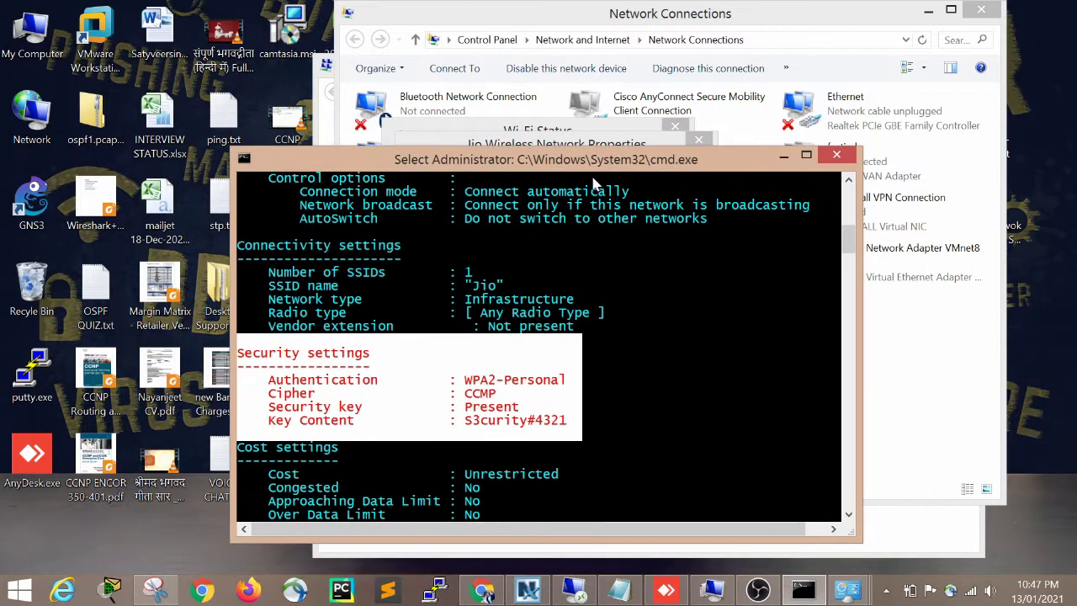
Step: Close the Command Prompt, the Jio properties, the Wi-Fi status, Network Connections and the Network and Sharing Center
{"action": "left_click", "coordinate": [836, 154]}
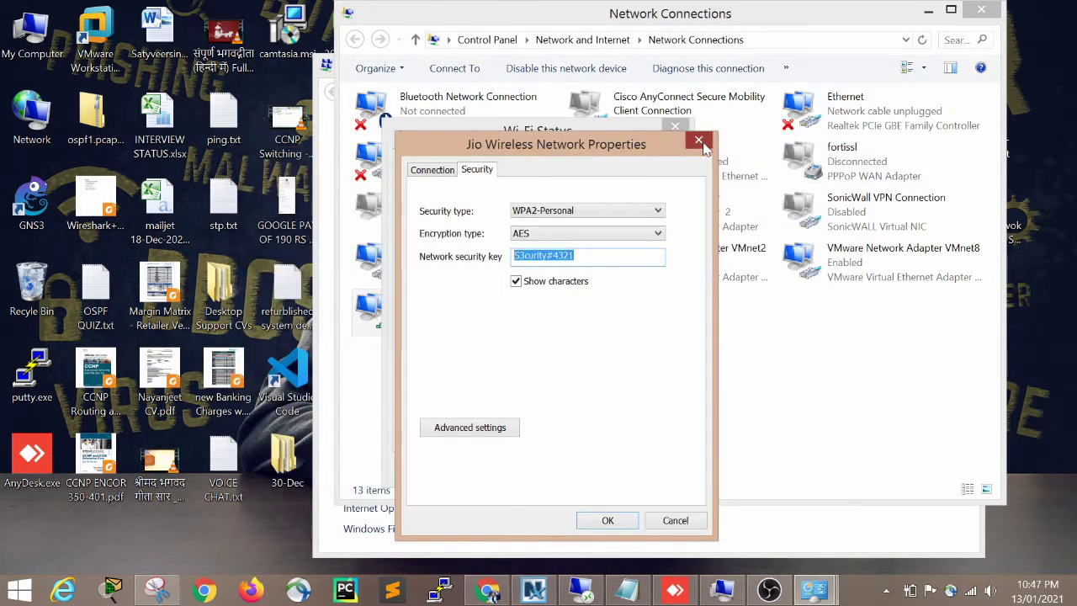
{"action": "left_click", "coordinate": [699, 141]}
{"action": "left_click", "coordinate": [674, 128]}
{"action": "left_click", "coordinate": [982, 10]}
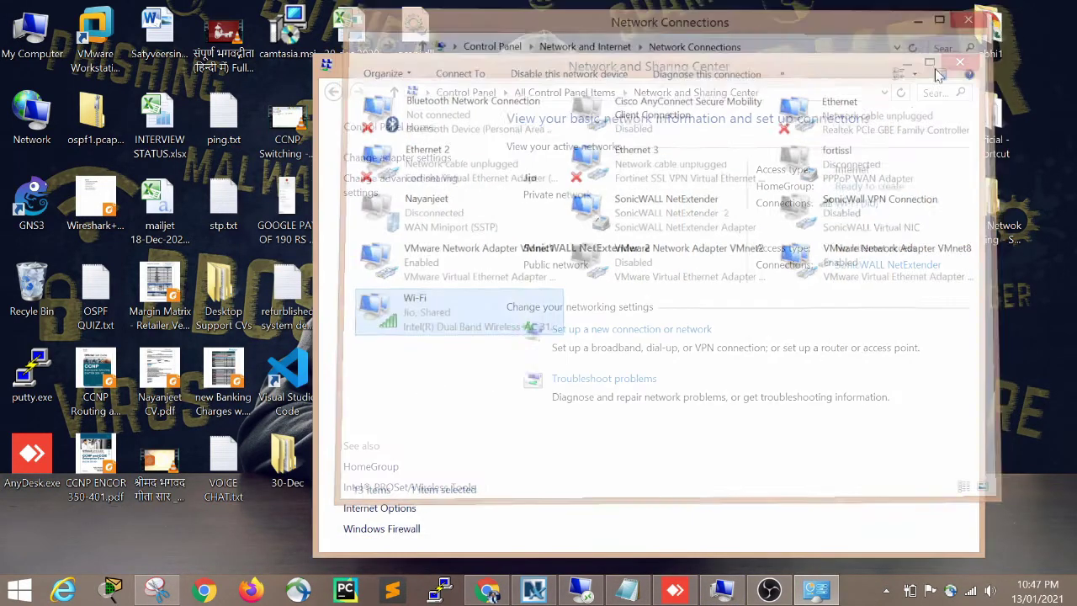
{"action": "left_click", "coordinate": [965, 64]}
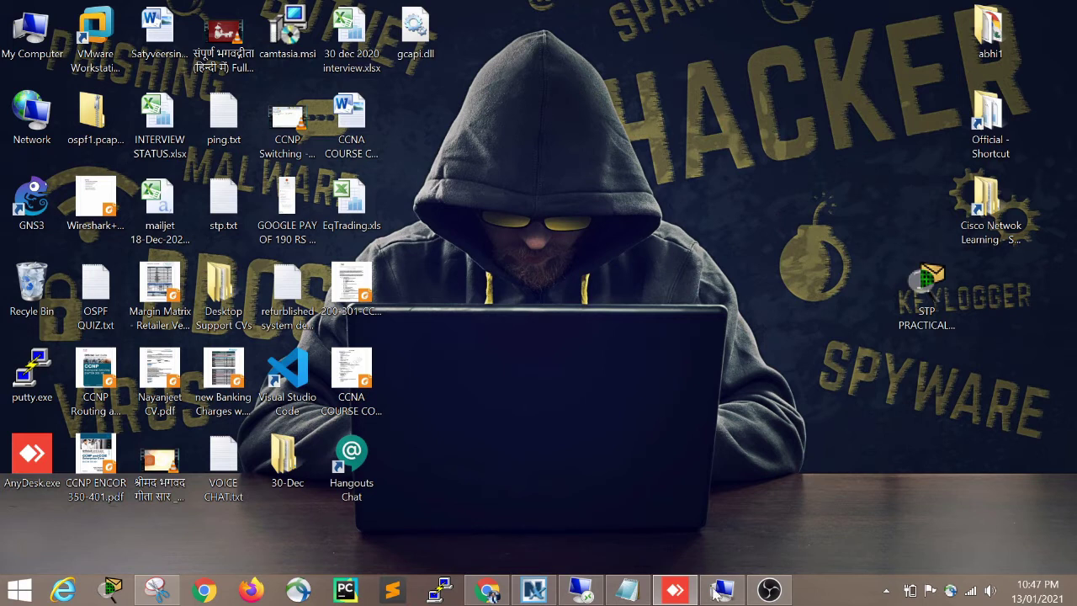
{"action": "left_click", "coordinate": [770, 592]}
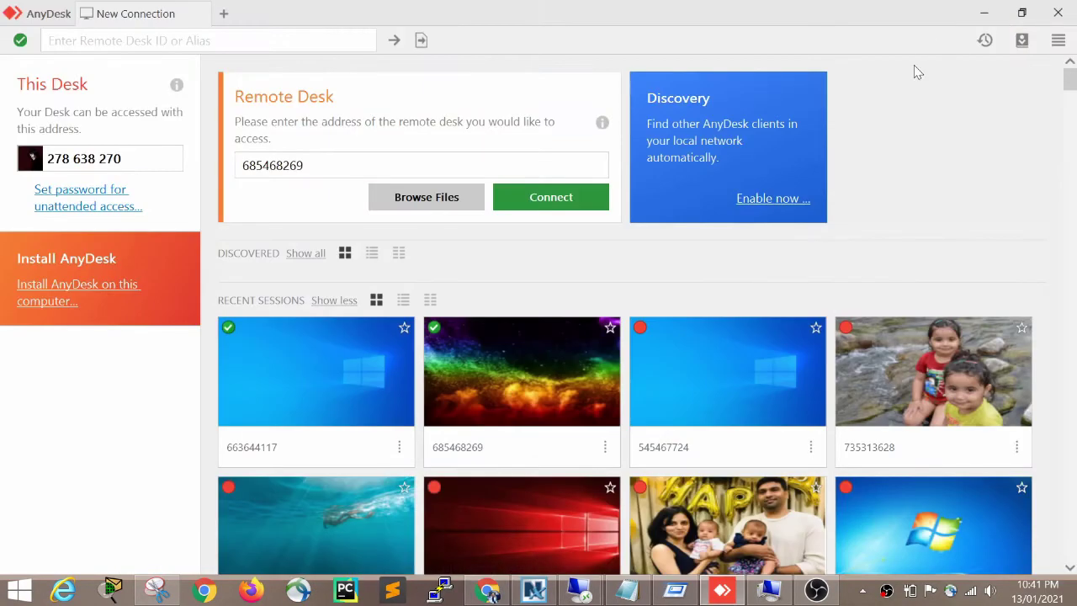
Step: Clear the desktop by minimizing AnyDesk and Remote Desktop Connection and dismissing the Run dialog
{"action": "left_click", "coordinate": [984, 13]}
{"action": "left_click", "coordinate": [725, 195]}
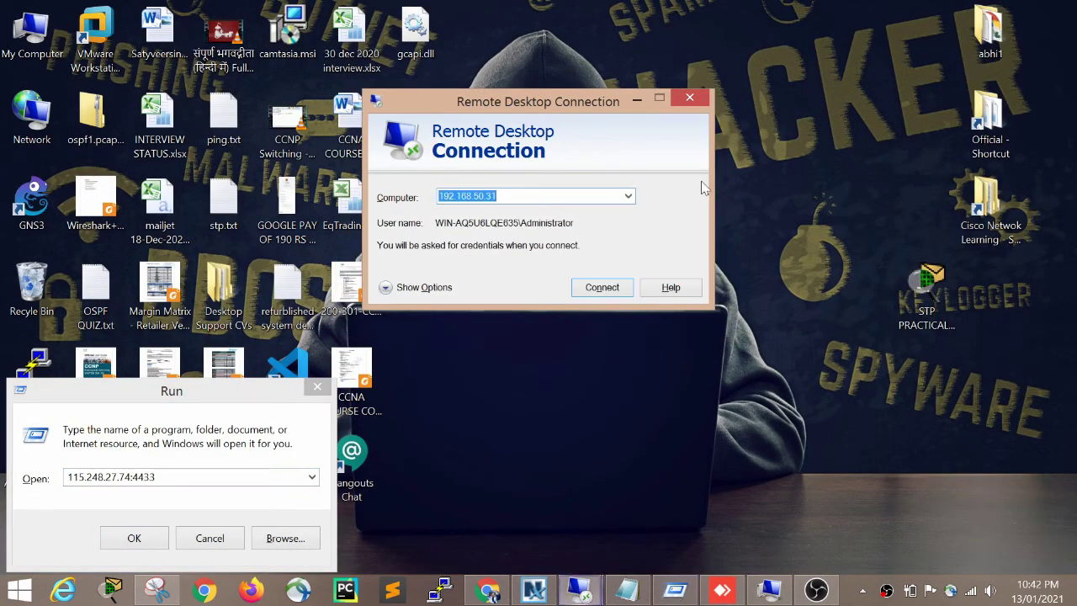
{"action": "left_click", "coordinate": [644, 101]}
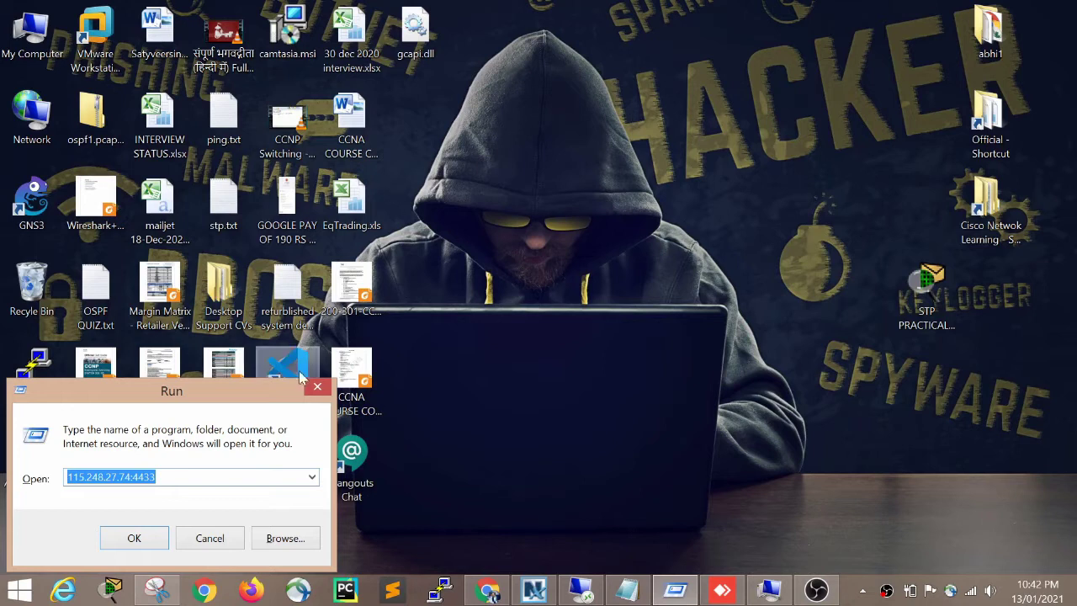
{"action": "key", "text": "Escape"}
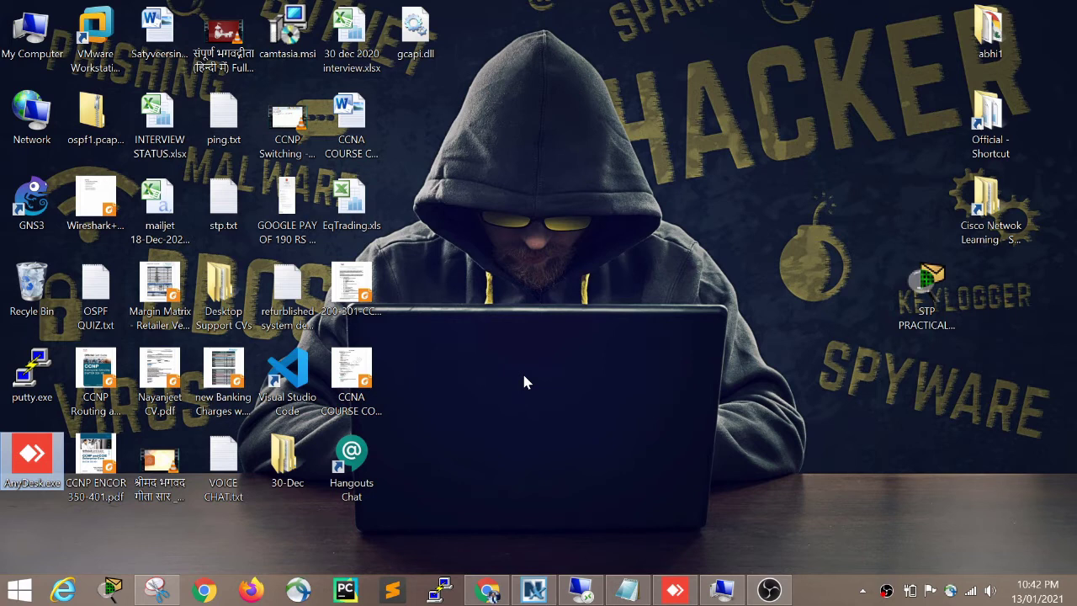
{"action": "right_click", "coordinate": [630, 381]}
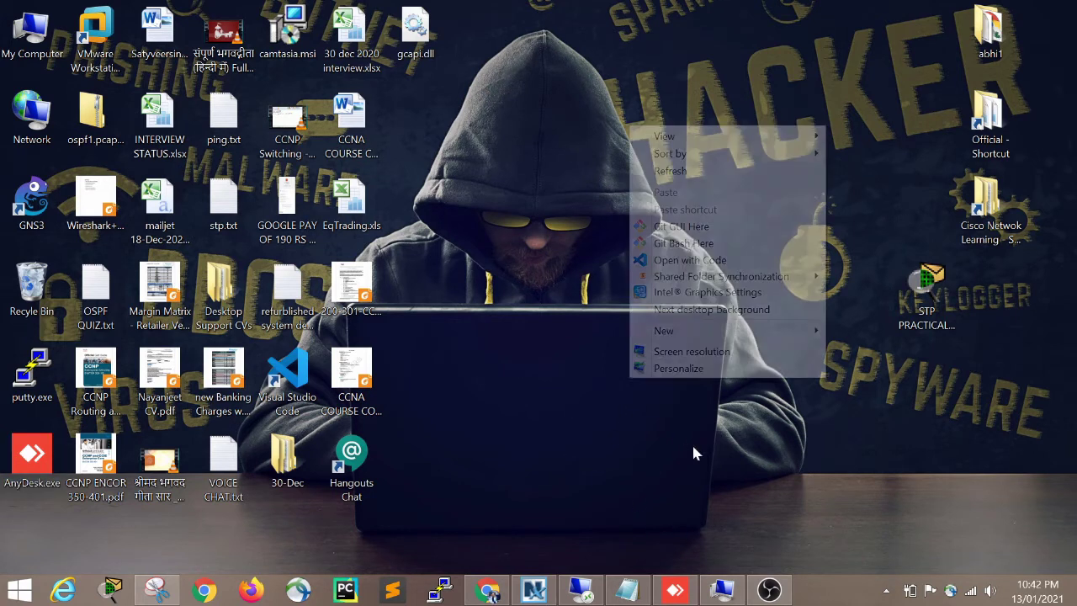
{"action": "left_click", "coordinate": [681, 172]}
{"action": "right_click", "coordinate": [593, 203]}
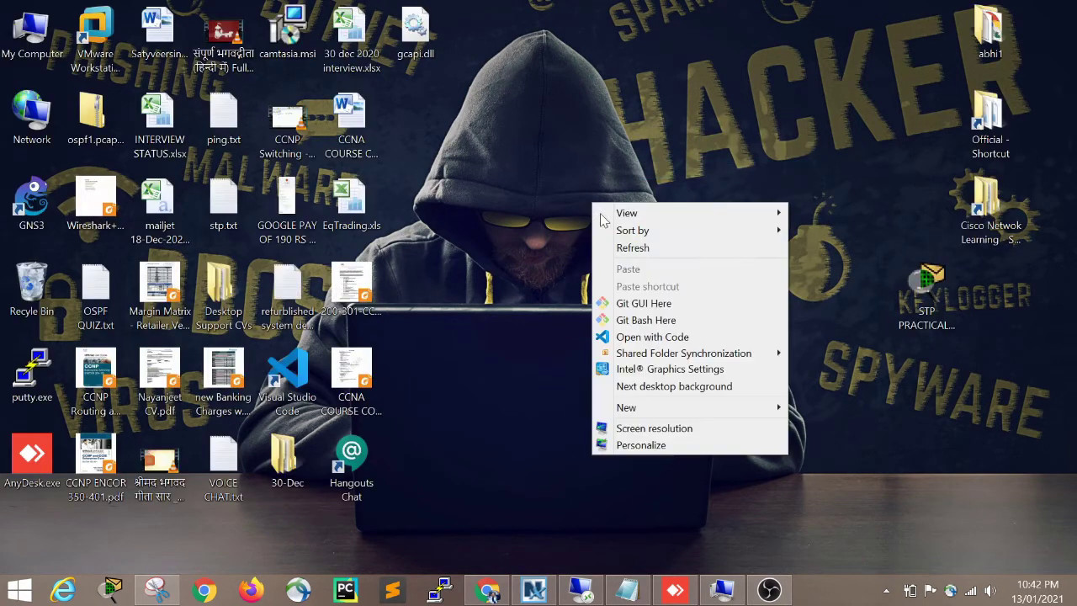
{"action": "left_click", "coordinate": [633, 254]}
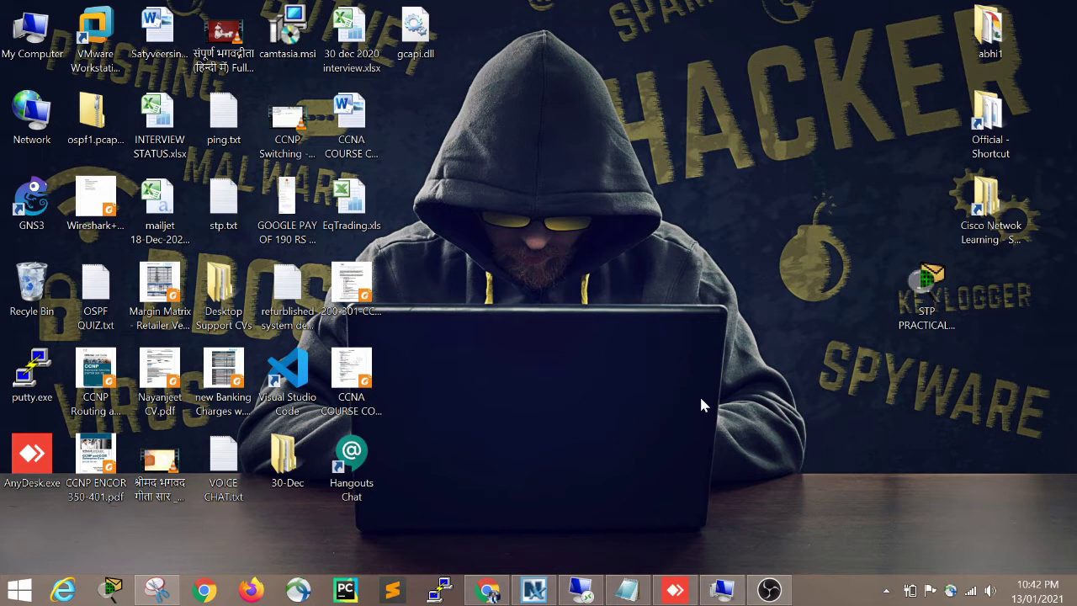
{"action": "right_click", "coordinate": [642, 324]}
{"action": "left_click", "coordinate": [684, 116]}
{"action": "left_click", "coordinate": [885, 591]}
{"action": "right_click", "coordinate": [970, 592]}
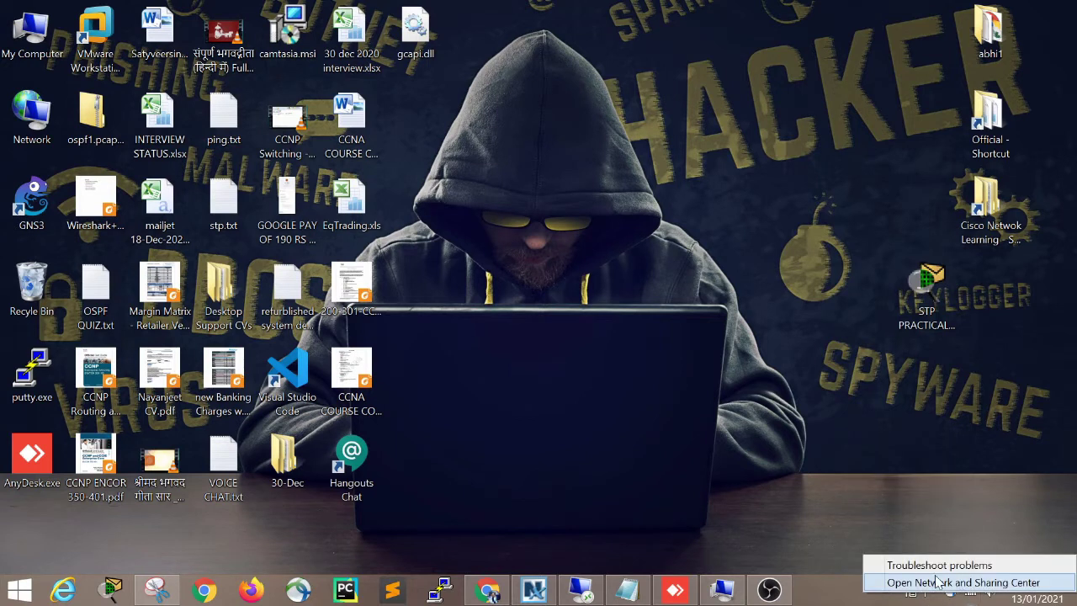
{"action": "left_click", "coordinate": [787, 427]}
{"action": "right_click", "coordinate": [576, 328]}
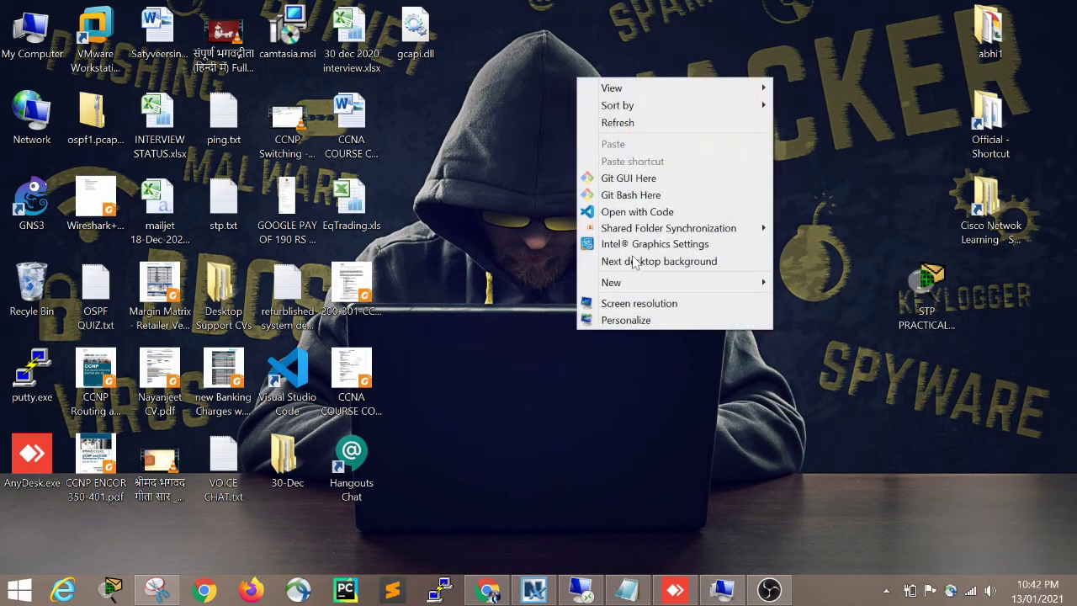
{"action": "left_click", "coordinate": [627, 123]}
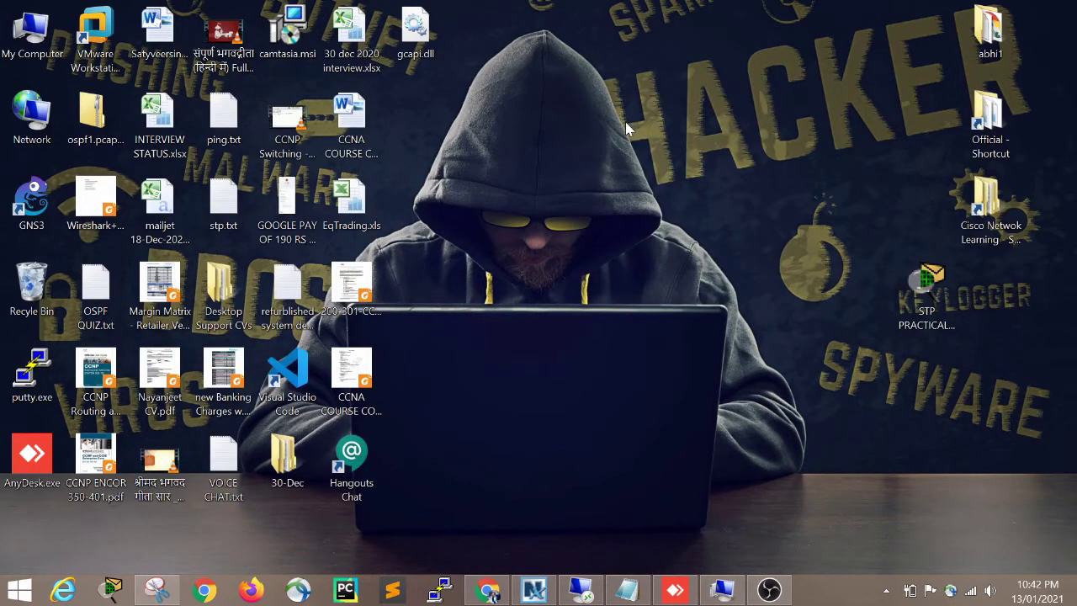
{"action": "right_click", "coordinate": [578, 318]}
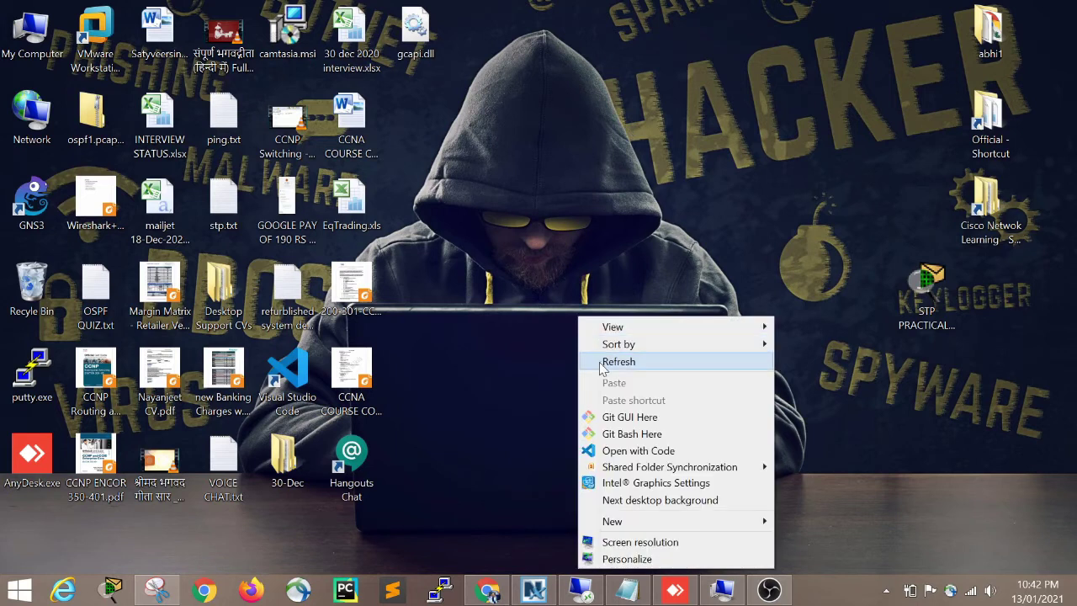
{"action": "left_click", "coordinate": [622, 361]}
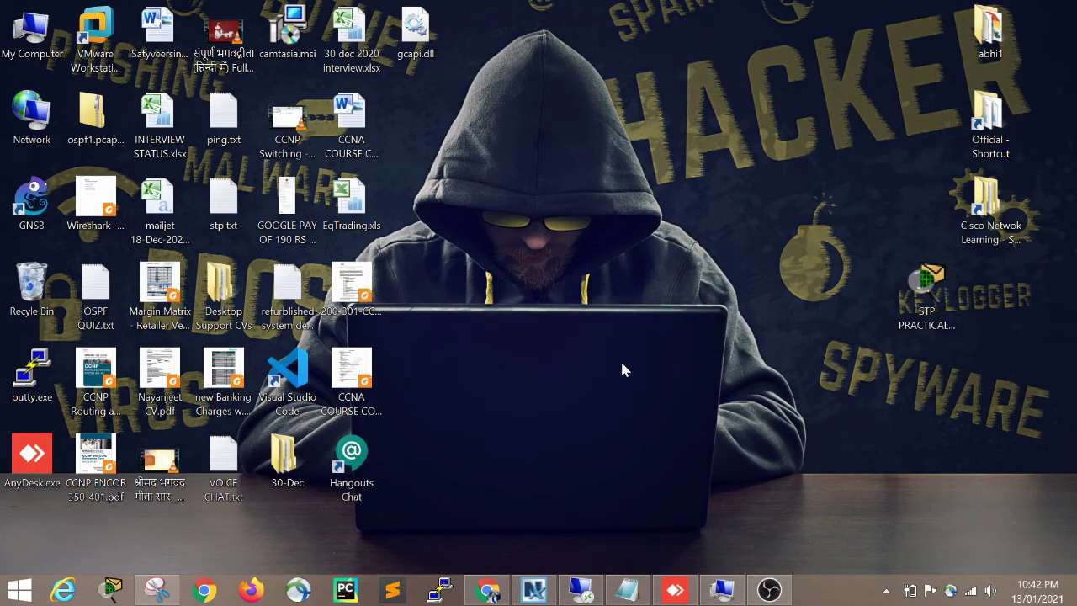
{"action": "right_click", "coordinate": [652, 303]}
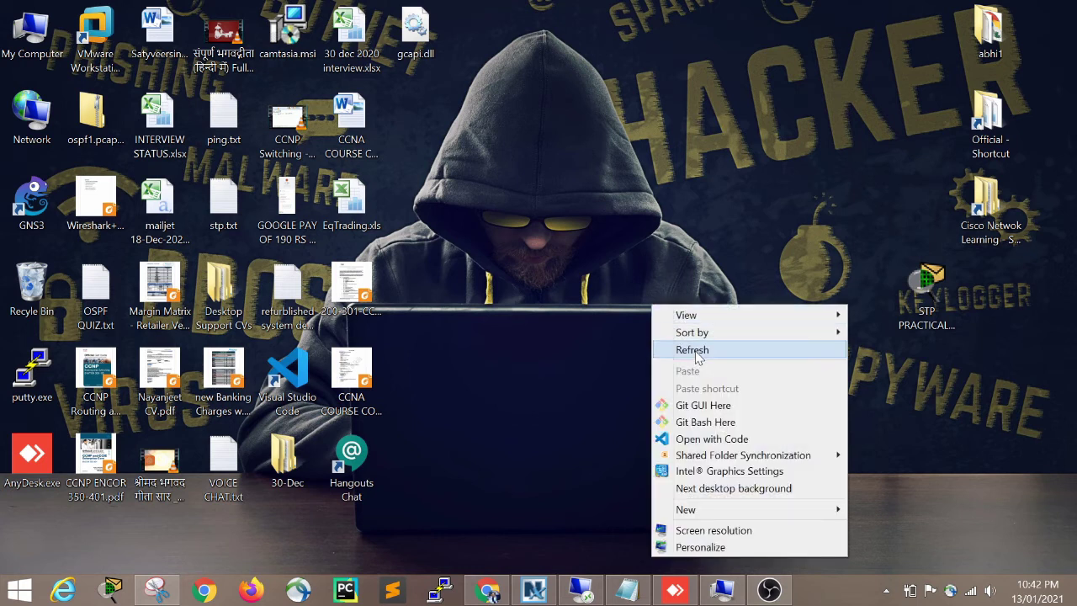
{"action": "left_click", "coordinate": [695, 352]}
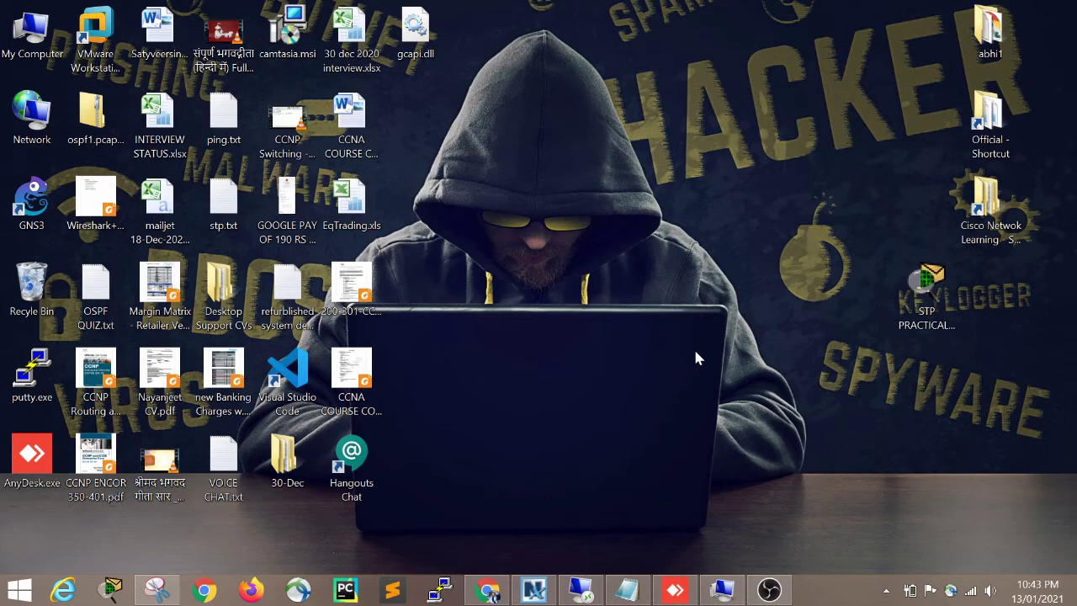
Step: Search for cmd.exe and run it as administrator
{"action": "left_click", "coordinate": [15, 591]}
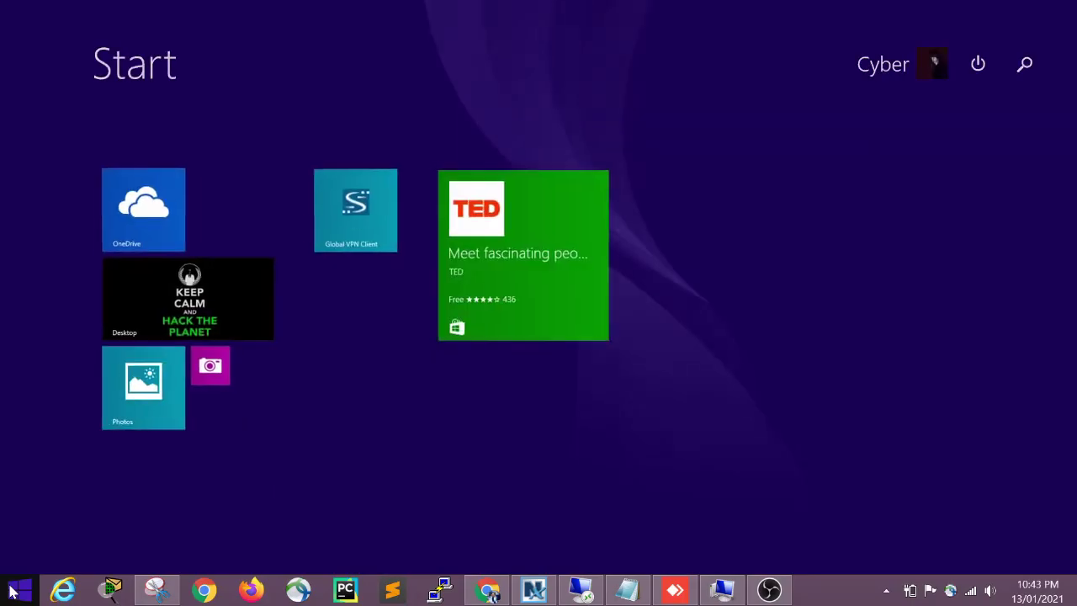
{"action": "type", "text": "cmd.exe"}
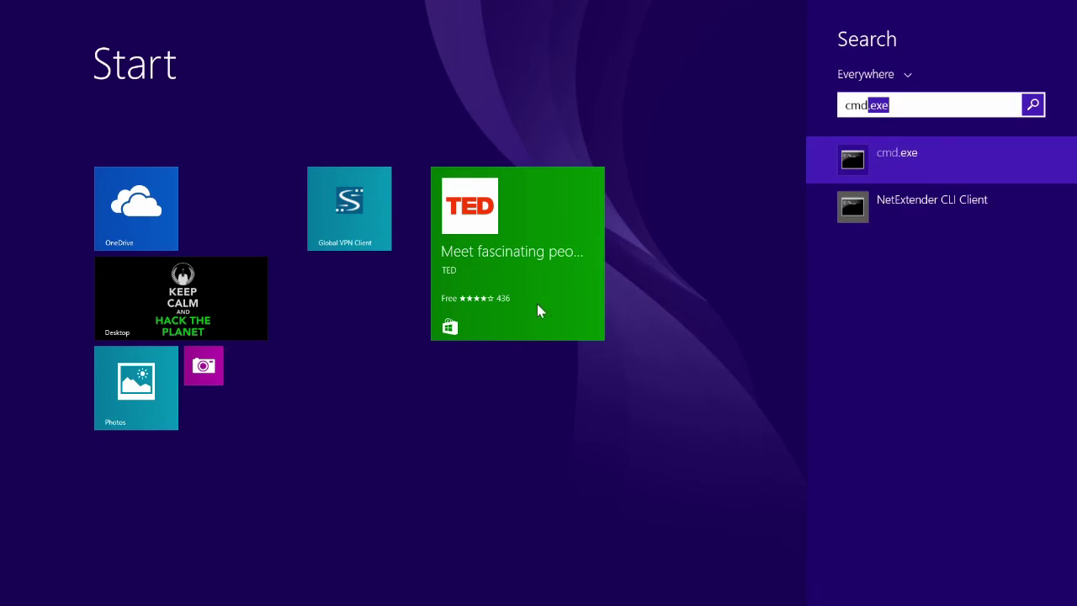
{"action": "right_click", "coordinate": [883, 171]}
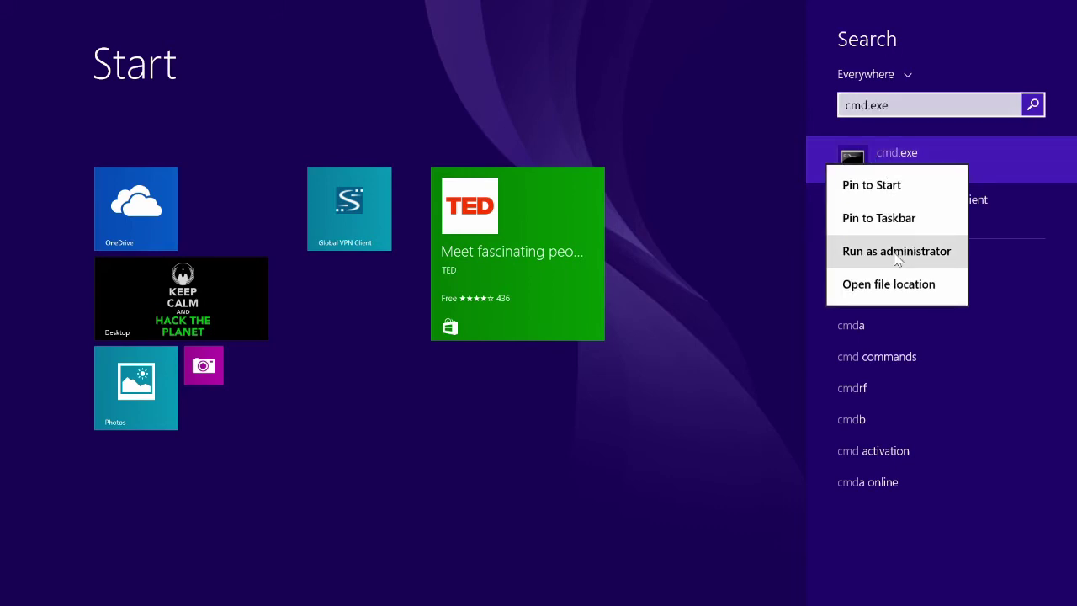
{"action": "left_click", "coordinate": [895, 257]}
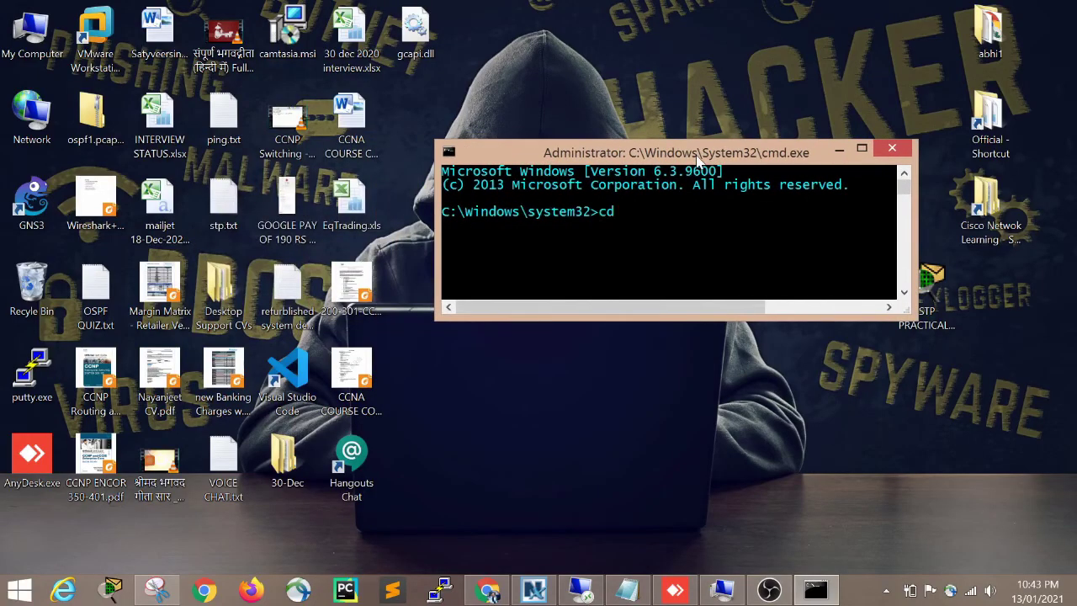
Step: Change to the root of drive C with "cd \" and make the Command Prompt window taller
{"action": "type", "text": "cd \\"}
{"action": "key", "text": "BackSpace"}
{"action": "key", "text": "BackSpace"}
{"action": "type", "text": "cd"}
{"action": "key", "text": "Return"}
{"action": "key", "text": "Return"}
{"action": "key", "text": "Return"}
{"action": "key", "text": "Return"}
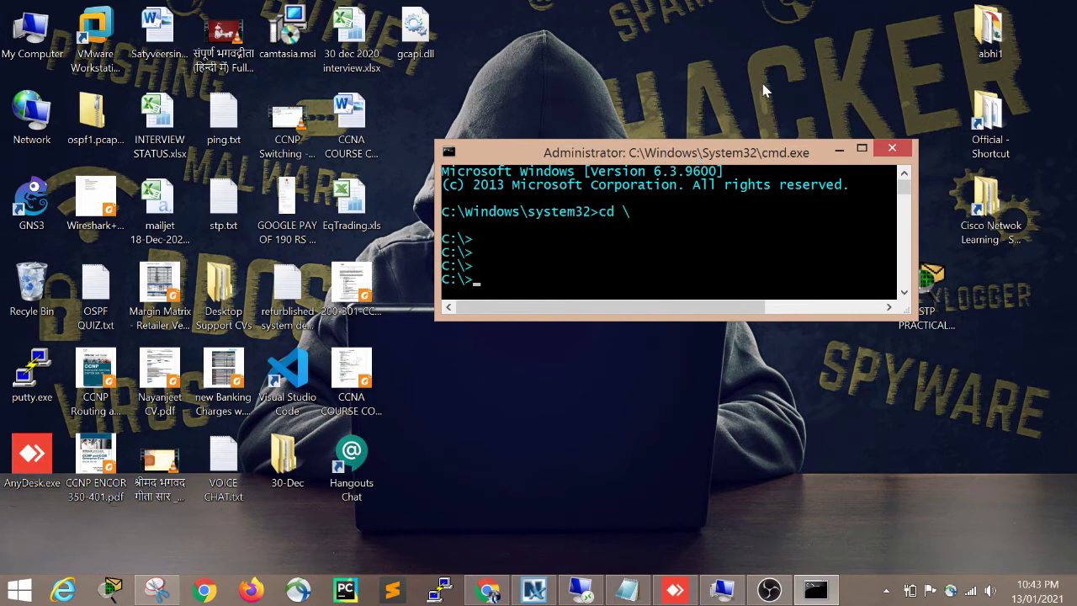
{"action": "left_click_drag", "start_coordinate": [662, 142], "coordinate": [661, 112]}
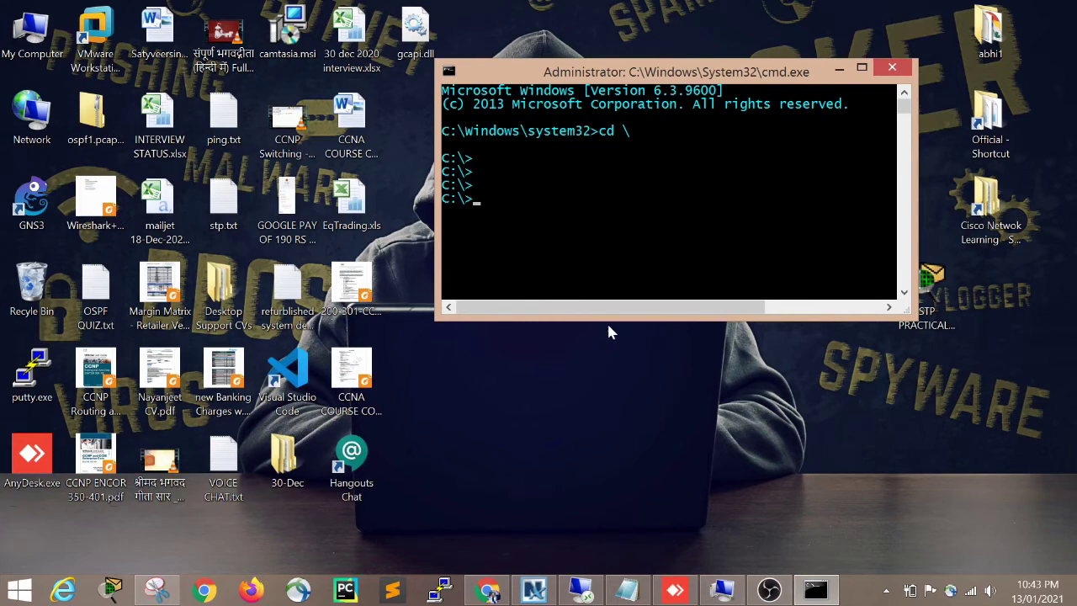
Step: Clear the enlarged Command Prompt's screen with "cls" and move the window lower on the desktop
{"action": "left_click_drag", "start_coordinate": [612, 317], "coordinate": [617, 401]}
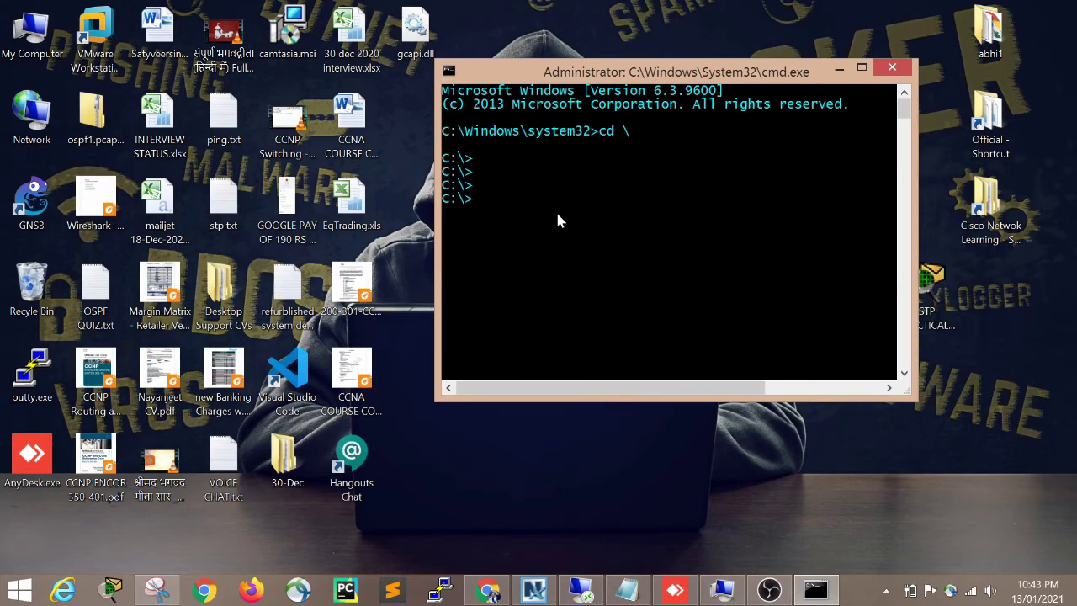
{"action": "type", "text": "cls"}
{"action": "key", "text": "Return"}
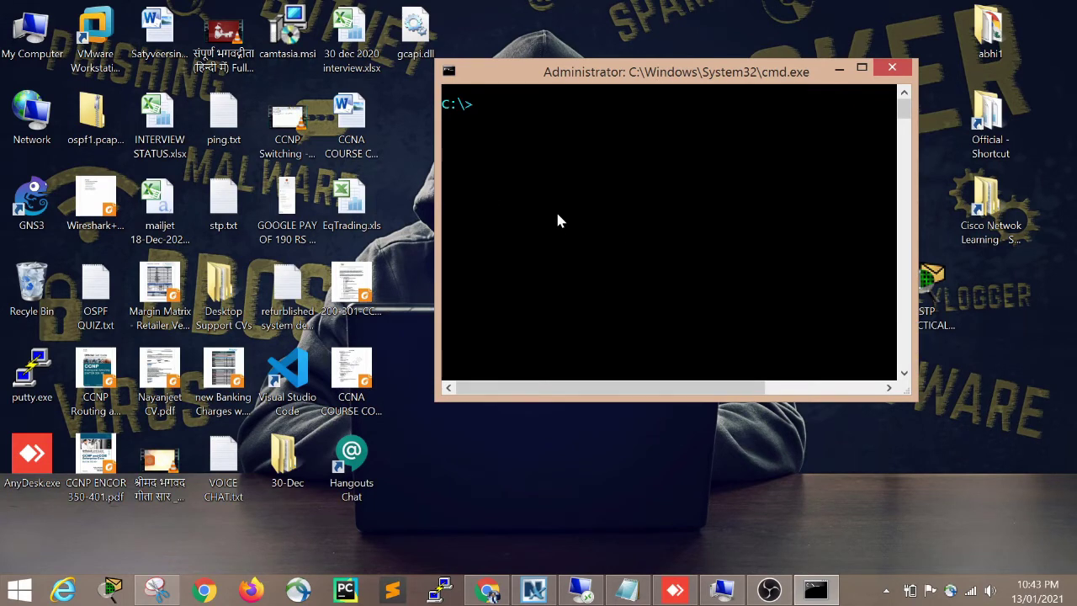
{"action": "left_click_drag", "start_coordinate": [592, 59], "coordinate": [582, 125]}
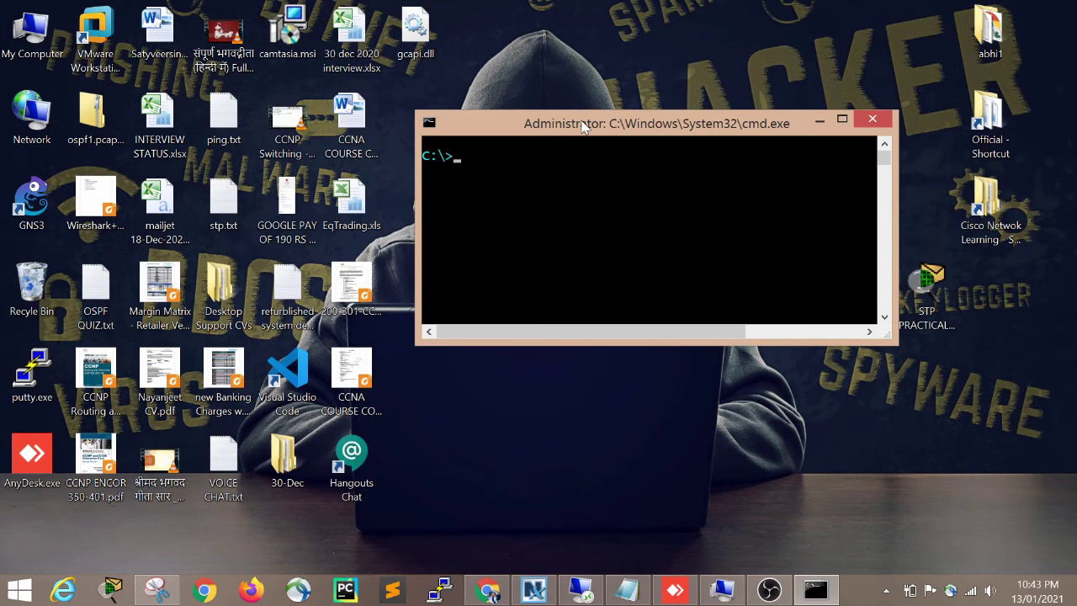
{"action": "left_click_drag", "start_coordinate": [581, 126], "coordinate": [605, 146]}
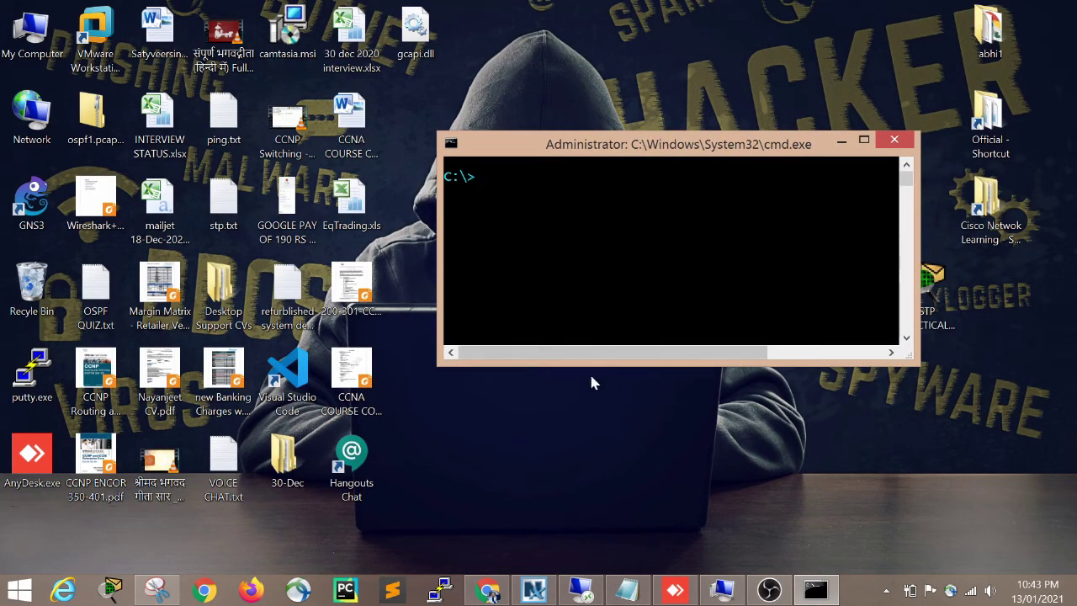
Step: Check the available Wi-Fi networks for the one currently connected, and return to the Command Prompt
{"action": "left_click", "coordinate": [971, 591]}
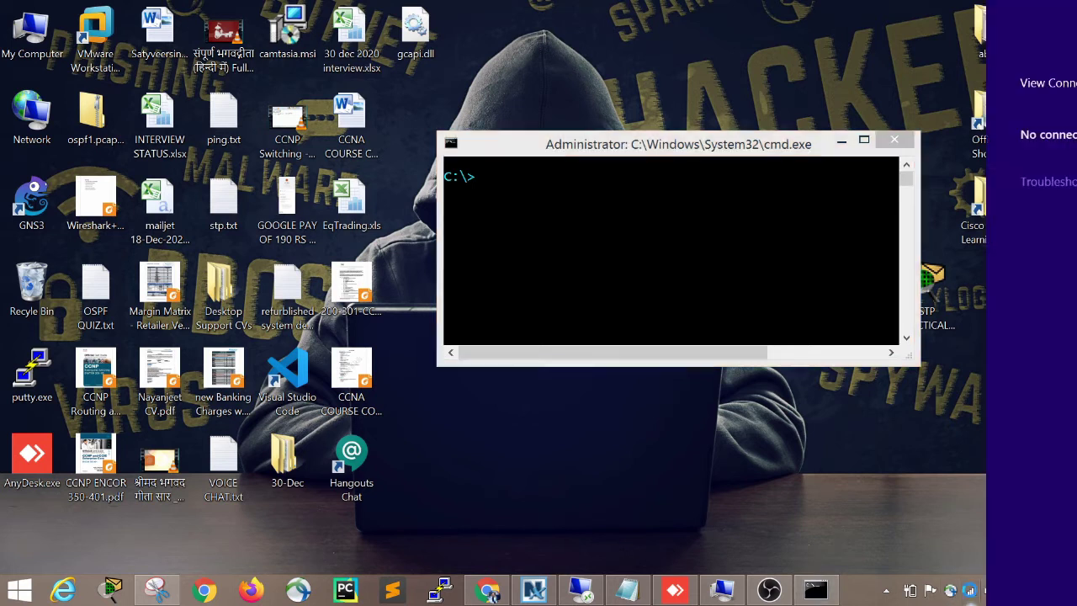
{"action": "left_click", "coordinate": [586, 287]}
{"action": "left_click", "coordinate": [973, 596]}
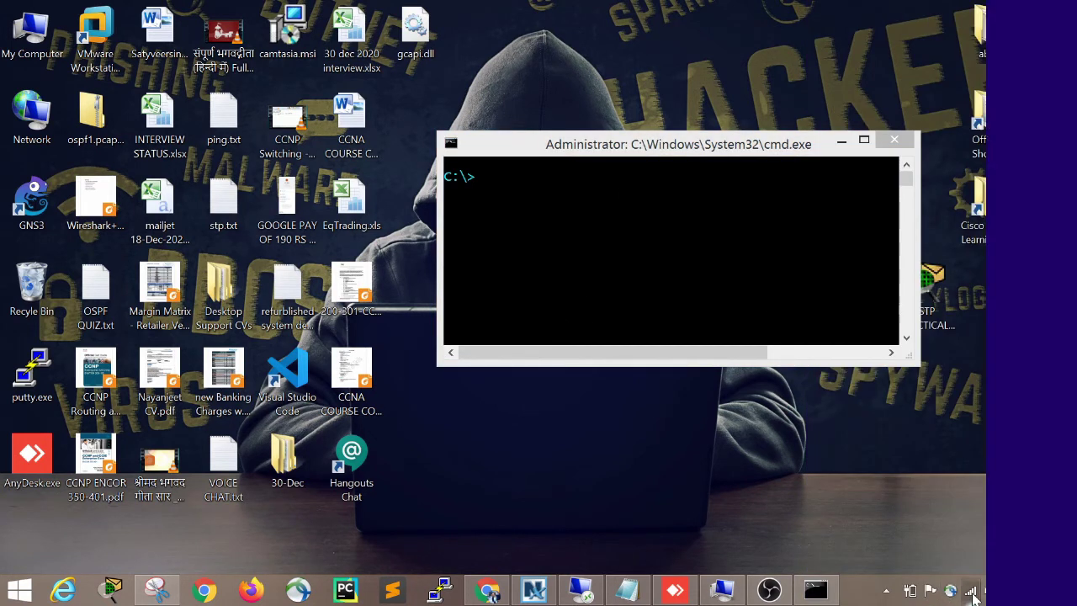
{"action": "scroll", "coordinate": [960, 518], "scroll_direction": "down", "scroll_amount": 1}
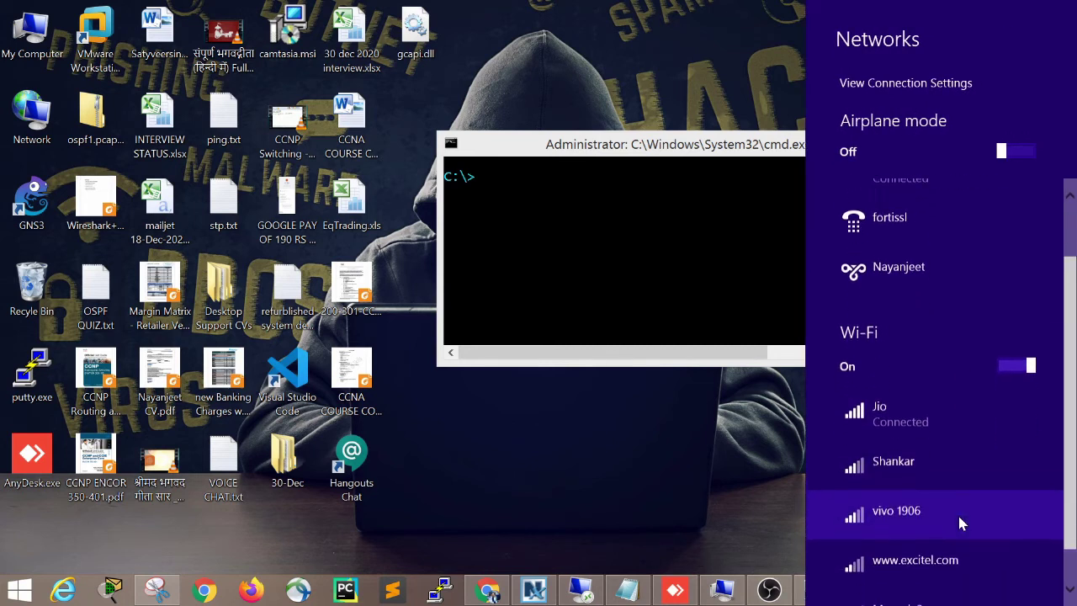
{"action": "scroll", "coordinate": [811, 412], "scroll_direction": "up", "scroll_amount": 2}
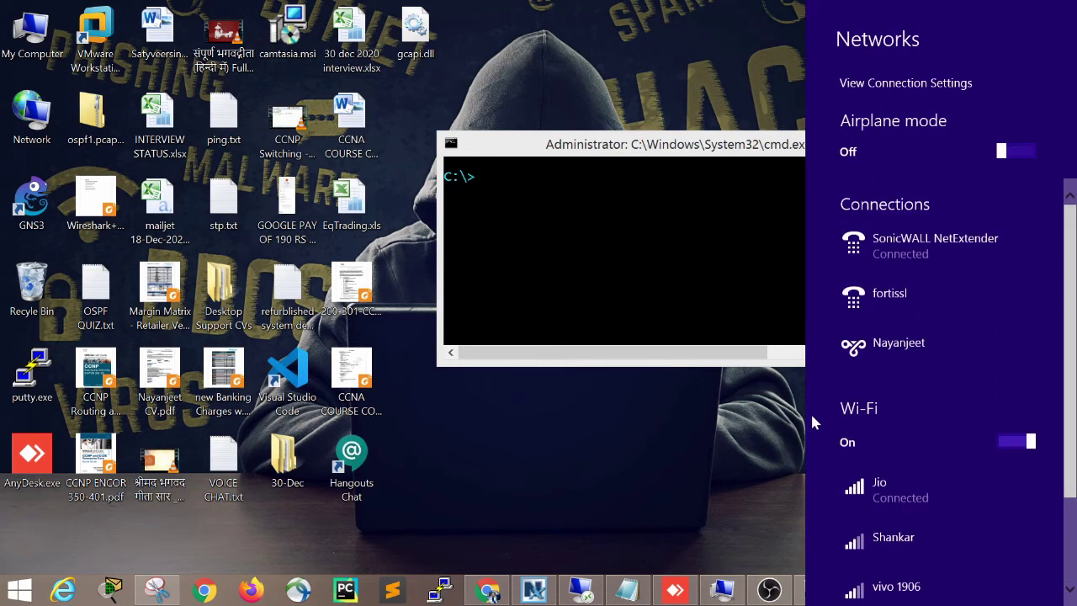
{"action": "left_click", "coordinate": [626, 258]}
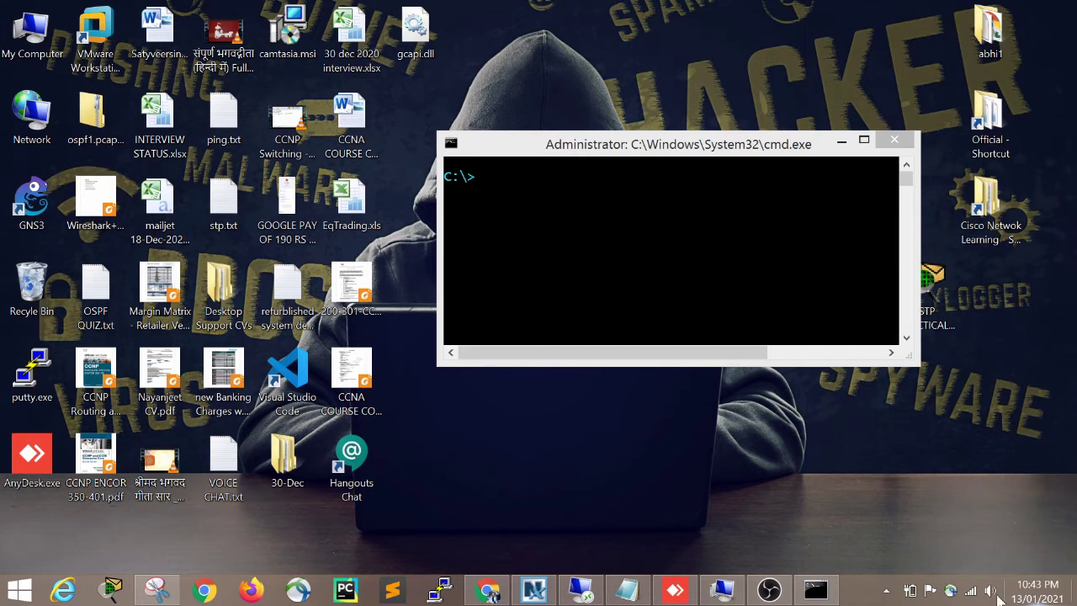
{"action": "left_click", "coordinate": [972, 596]}
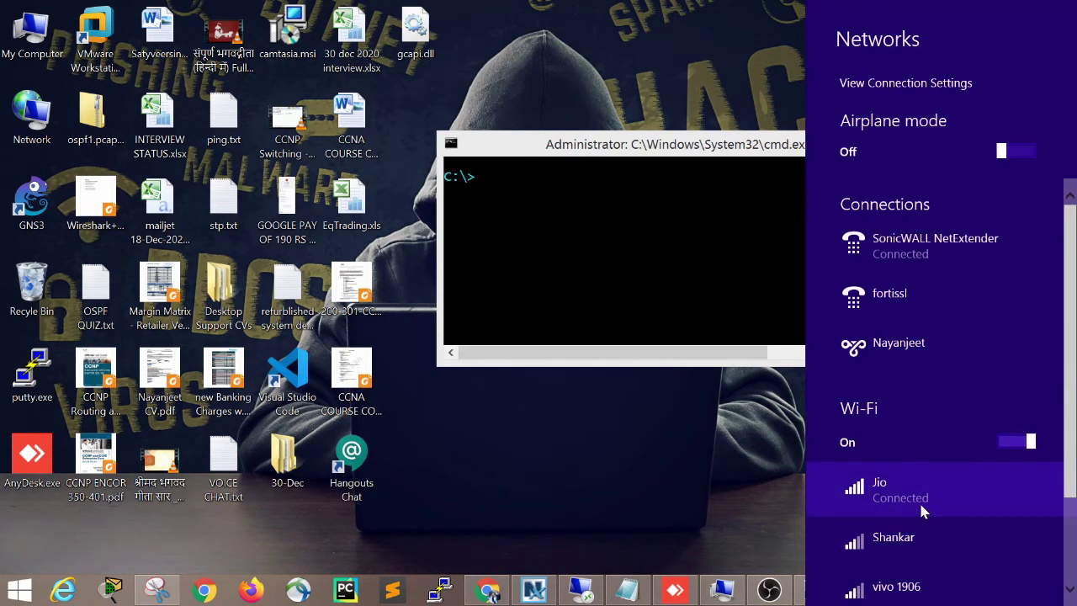
{"action": "left_click", "coordinate": [597, 181]}
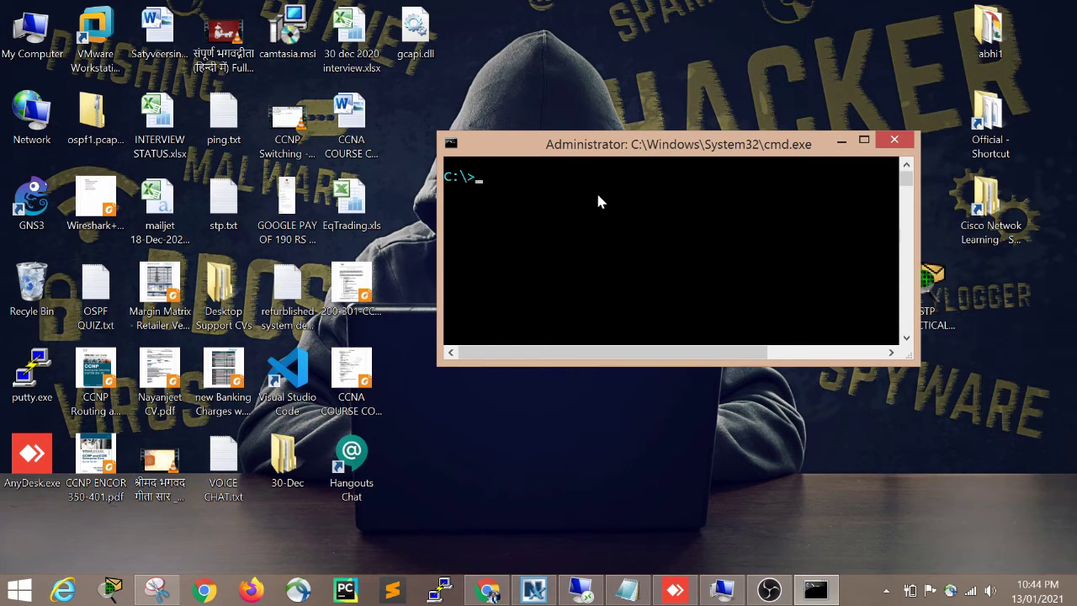
Step: Run "netsh wlan show profile" to list the saved Wi-Fi profiles
{"action": "type", "text": "netsh"}
{"action": "type", "text": "wlan show profile"}
{"action": "key", "text": "Return"}
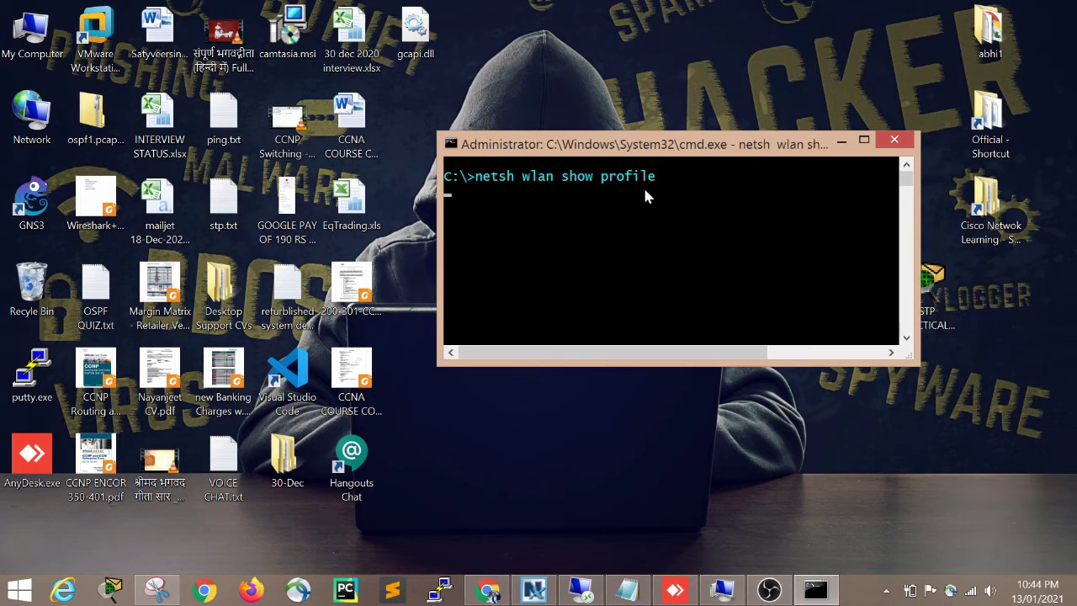
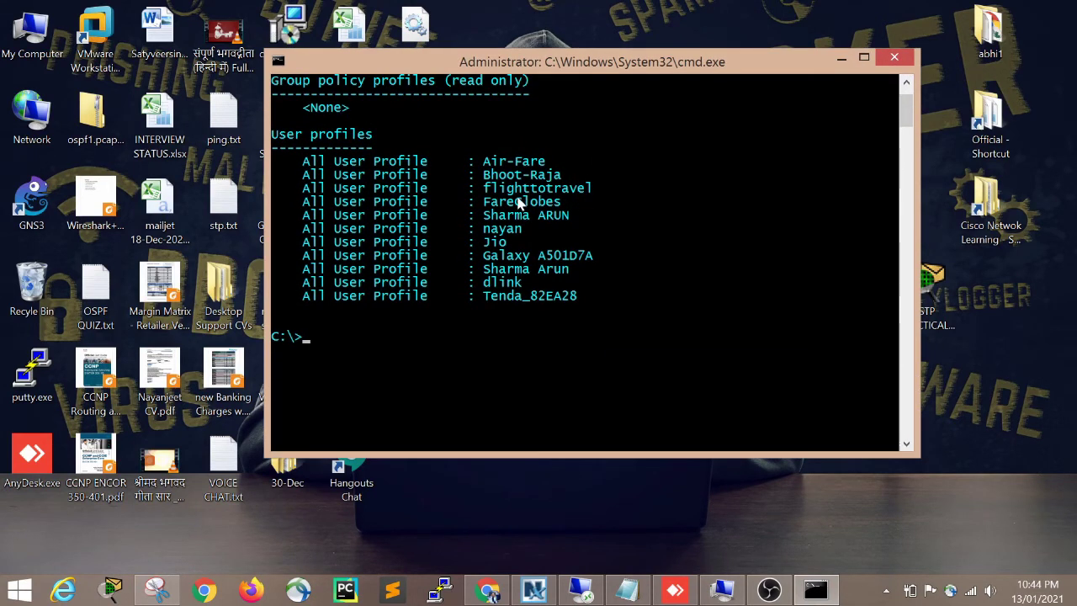
Step: Mark the whole list of user profiles in the command output, and release the selection
{"action": "right_click", "coordinate": [529, 169]}
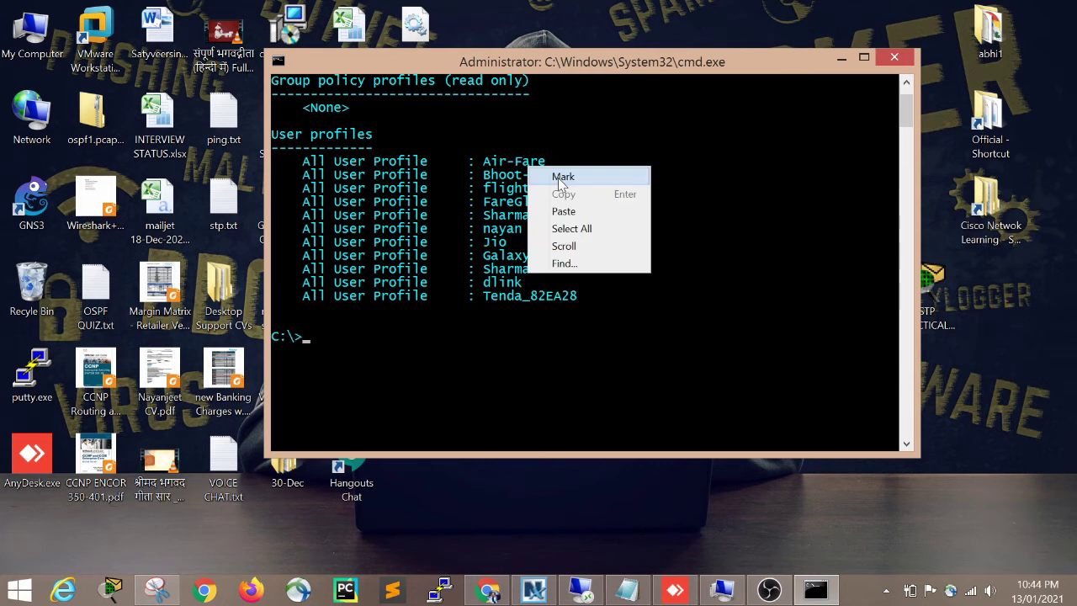
{"action": "left_click", "coordinate": [561, 177]}
{"action": "left_click_drag", "start_coordinate": [311, 160], "coordinate": [604, 318]}
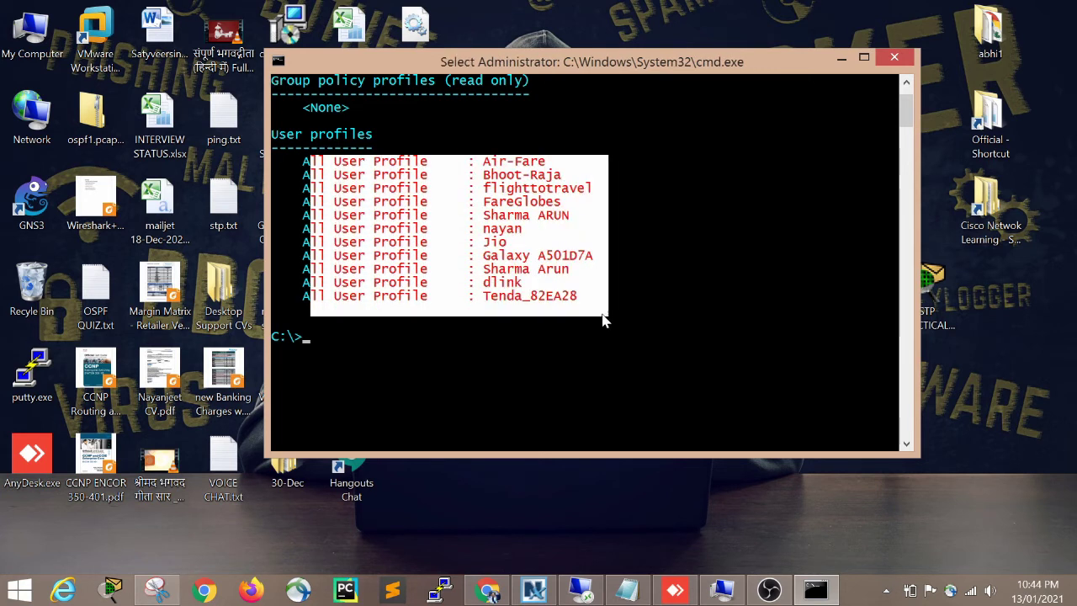
{"action": "left_click", "coordinate": [712, 324]}
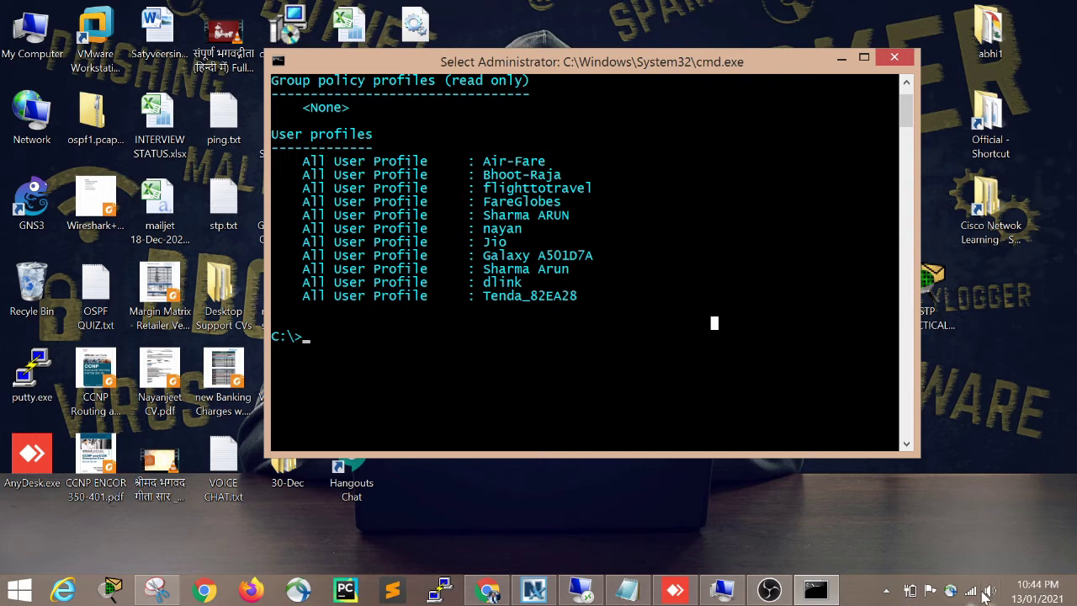
Step: Highlight the Jio row among the user profiles and compare it with the connected network in the Wi-Fi list
{"action": "left_click_drag", "start_coordinate": [502, 257], "coordinate": [319, 242]}
{"action": "left_click", "coordinate": [424, 242]}
{"action": "left_click", "coordinate": [971, 590]}
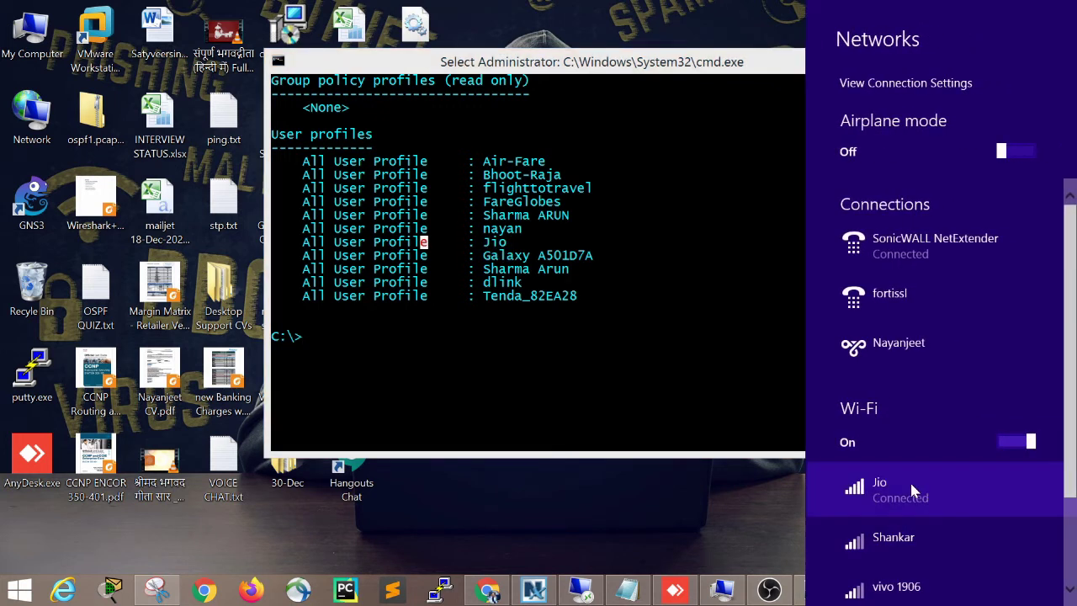
{"action": "left_click", "coordinate": [591, 274]}
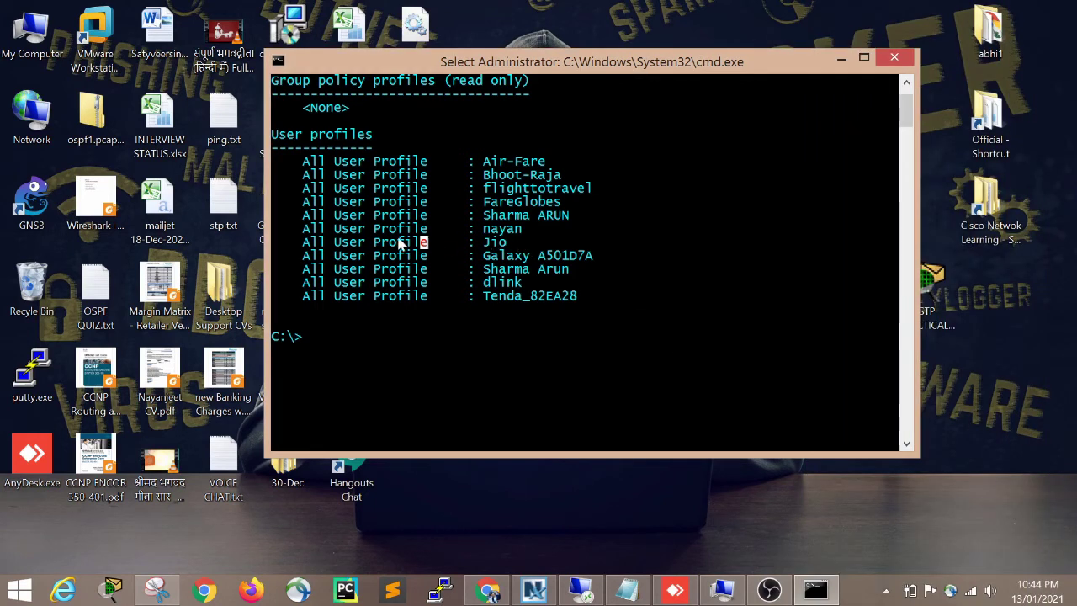
{"action": "left_click_drag", "start_coordinate": [313, 243], "coordinate": [371, 246]}
{"action": "left_click", "coordinate": [510, 252]}
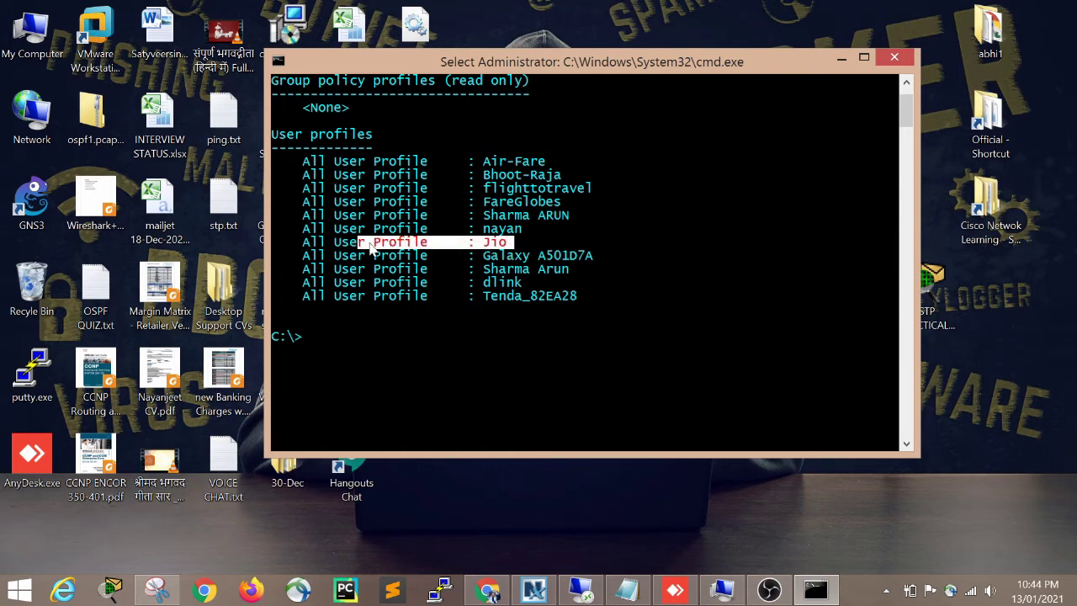
{"action": "left_click", "coordinate": [974, 591]}
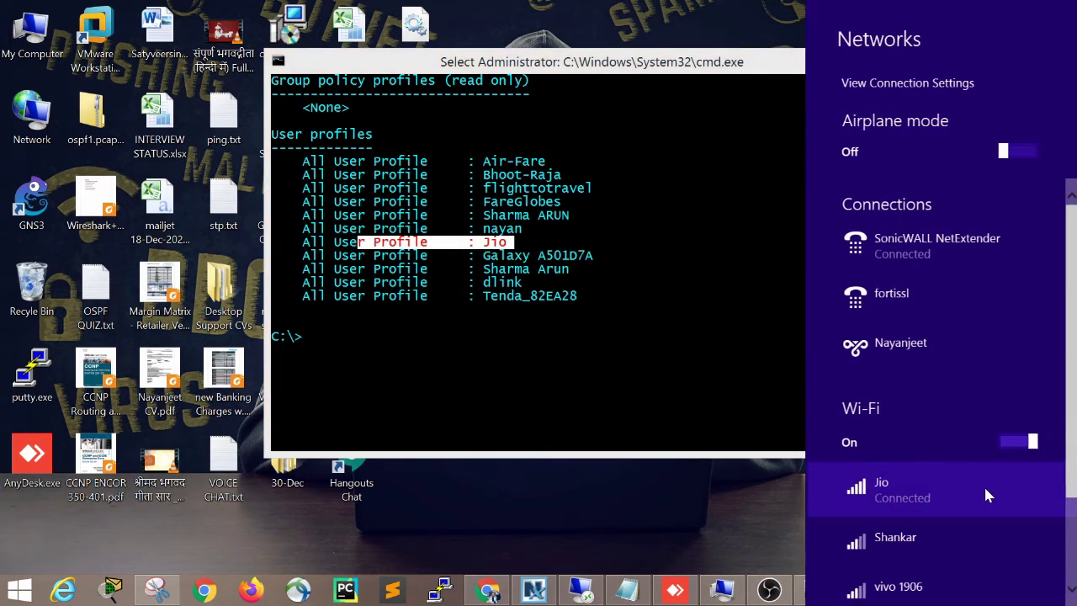
{"action": "left_click", "coordinate": [505, 244]}
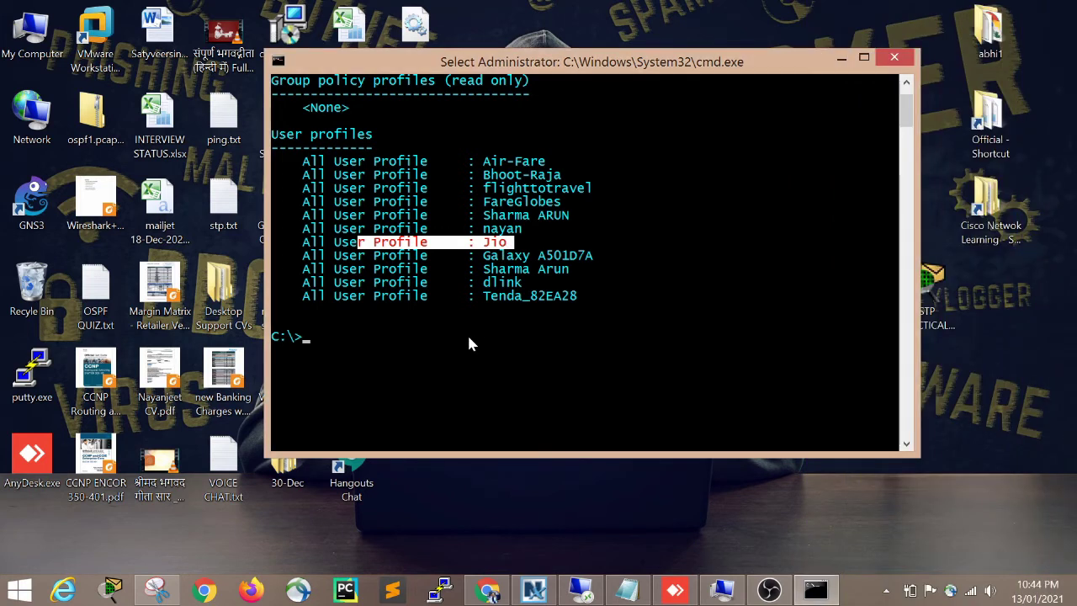
Step: Enter "netsh wlan show profile jio" at the prompt without running it
{"action": "type", "text": "net"}
{"action": "key", "text": "BackSpace"}
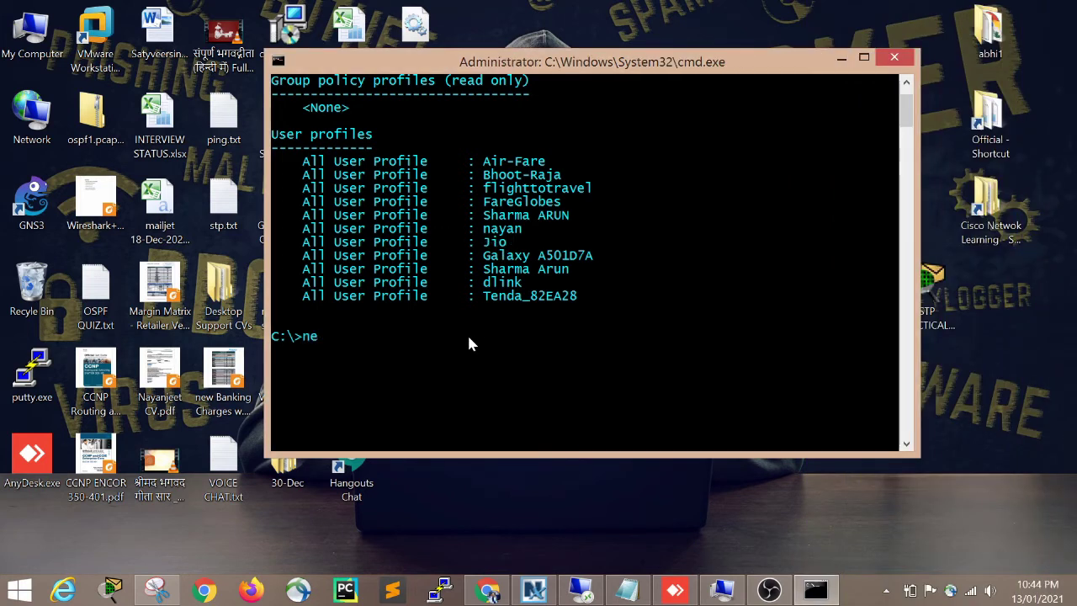
{"action": "type", "text": "tsh wlan"}
{"action": "scroll", "coordinate": [468, 344], "scroll_direction": "up", "scroll_amount": 1}
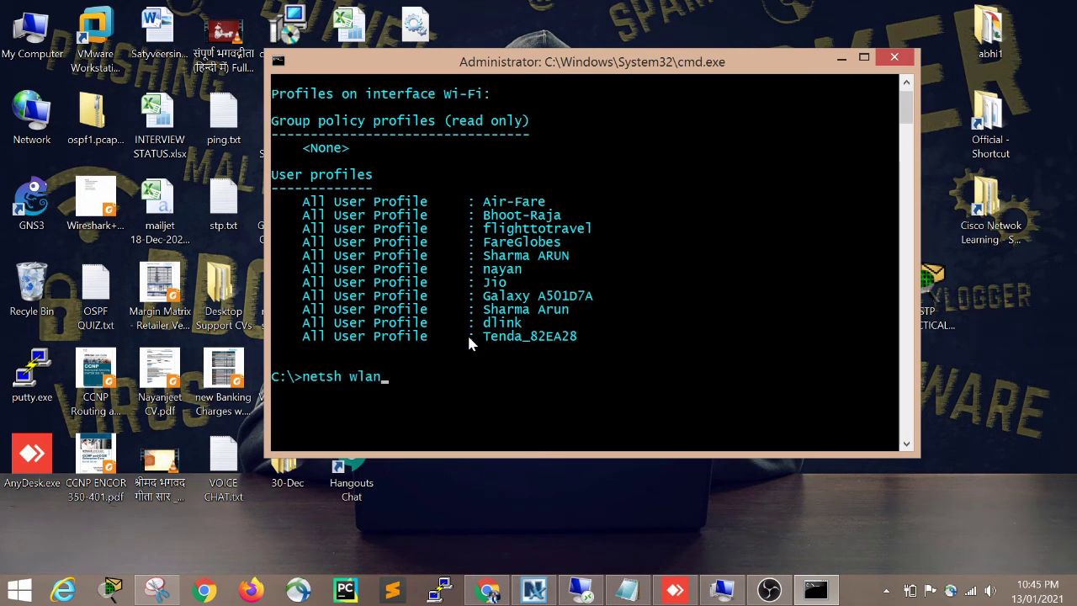
{"action": "type", "text": "pro"}
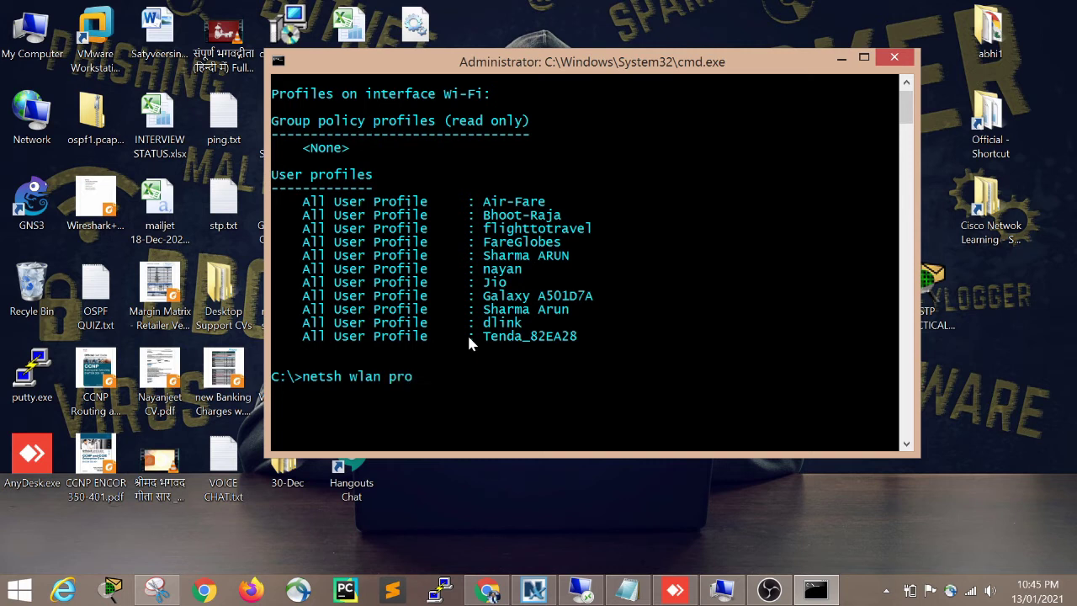
{"action": "key", "text": "BackSpace"}
{"action": "key", "text": "BackSpace"}
{"action": "key", "text": "BackSpace"}
{"action": "type", "text": "show pro"}
{"action": "type", "text": "file"}
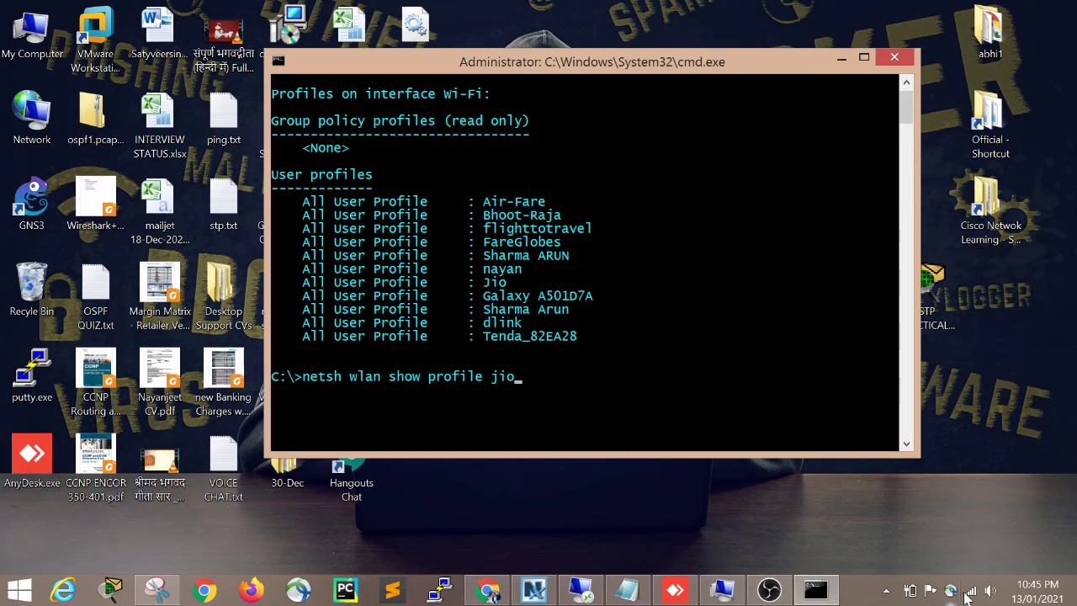
Step: Check the connected network's name in the Wi-Fi list, complete the command with "key=clear" and run it
{"action": "left_click", "coordinate": [951, 590]}
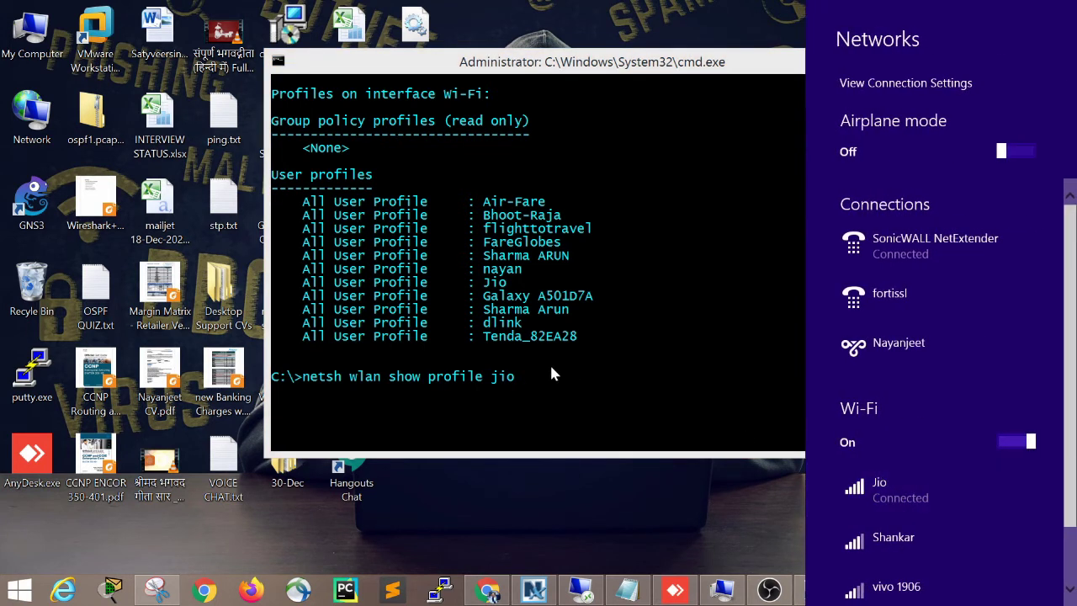
{"action": "left_click", "coordinate": [528, 394]}
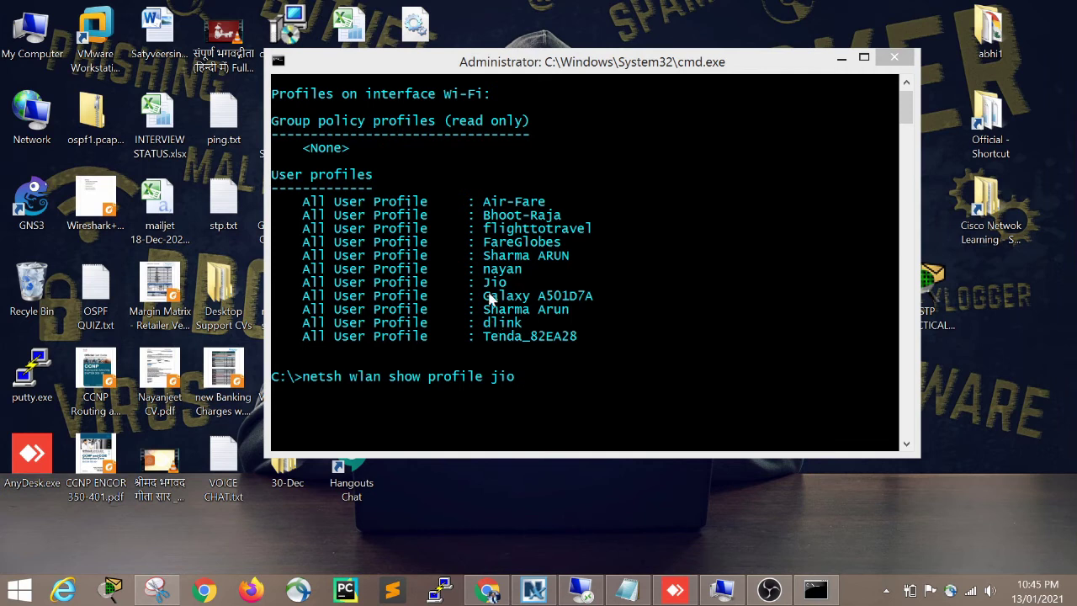
{"action": "left_click", "coordinate": [489, 381]}
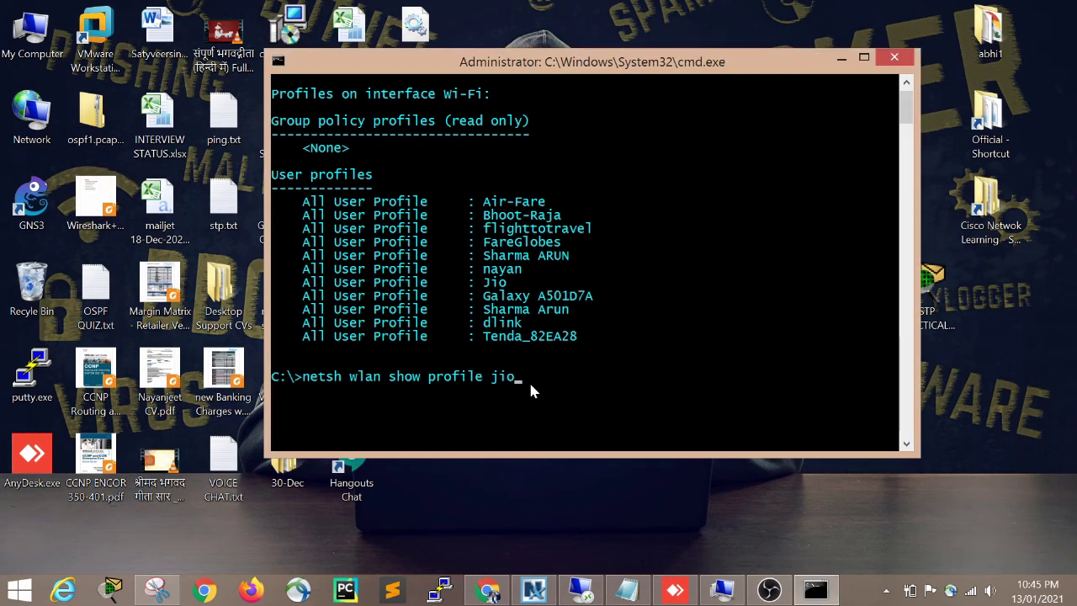
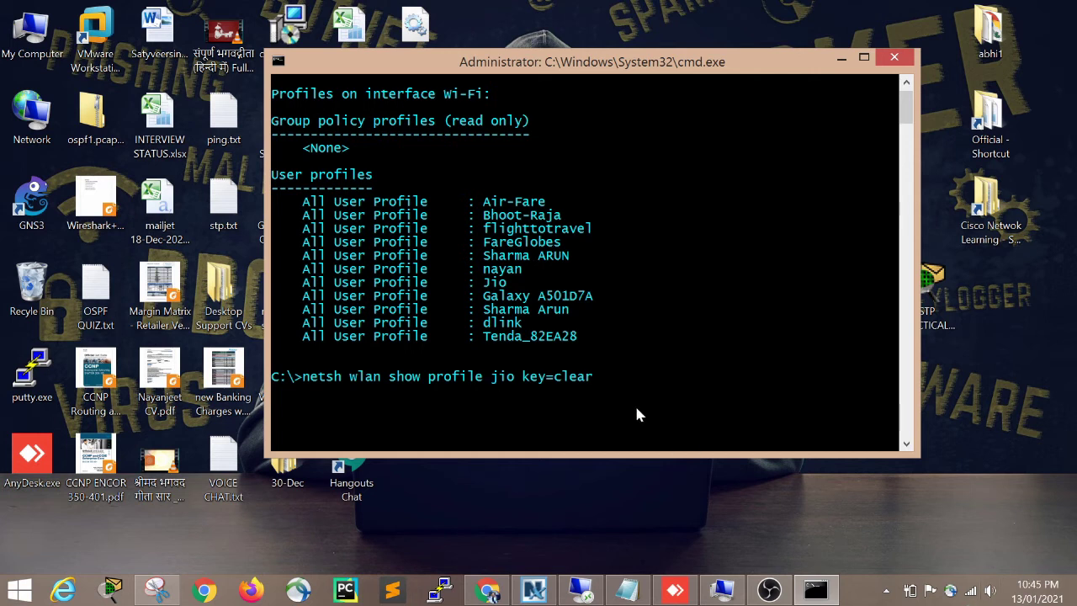
{"action": "key", "text": "Return"}
Step: Find the Security settings in the output and highlight the Key Content line and its value
{"action": "scroll", "coordinate": [614, 313], "scroll_direction": "up", "scroll_amount": 2}
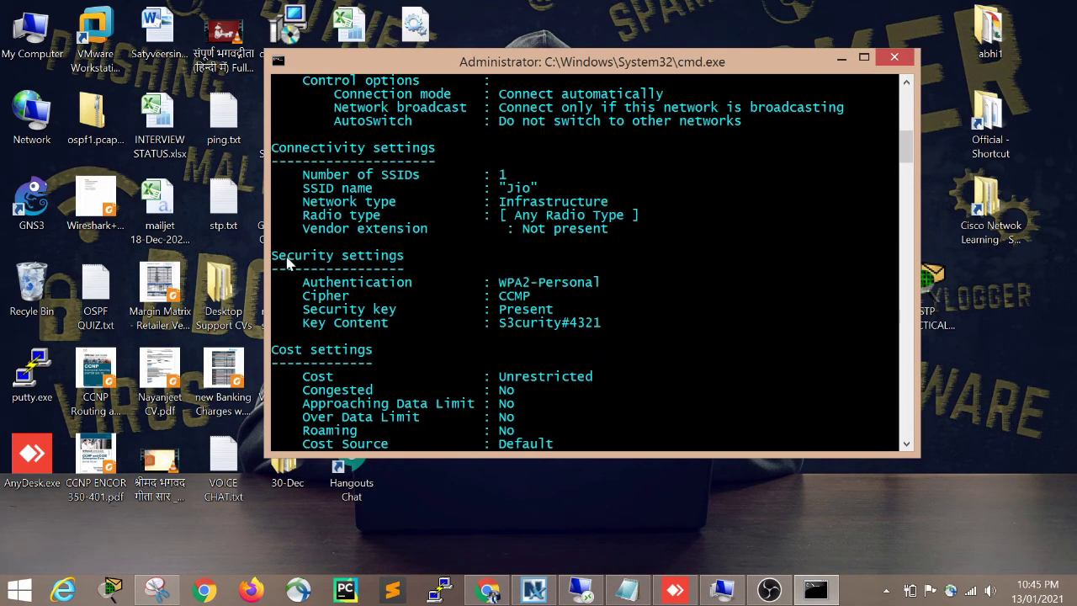
{"action": "right_click", "coordinate": [417, 261]}
{"action": "left_click", "coordinate": [431, 271]}
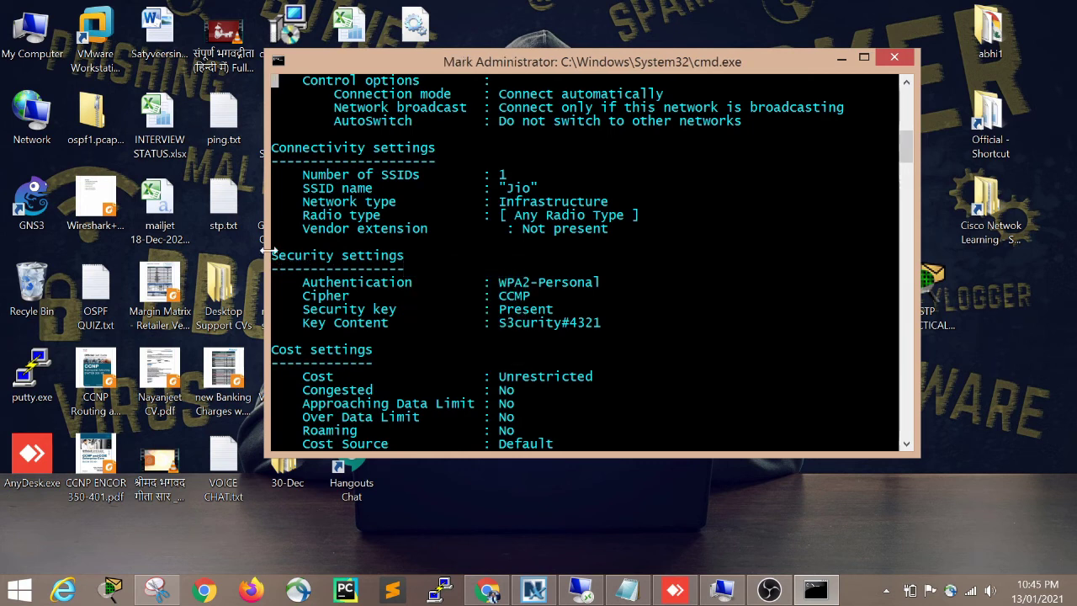
{"action": "left_click_drag", "start_coordinate": [269, 249], "coordinate": [489, 283]}
{"action": "left_click", "coordinate": [490, 323]}
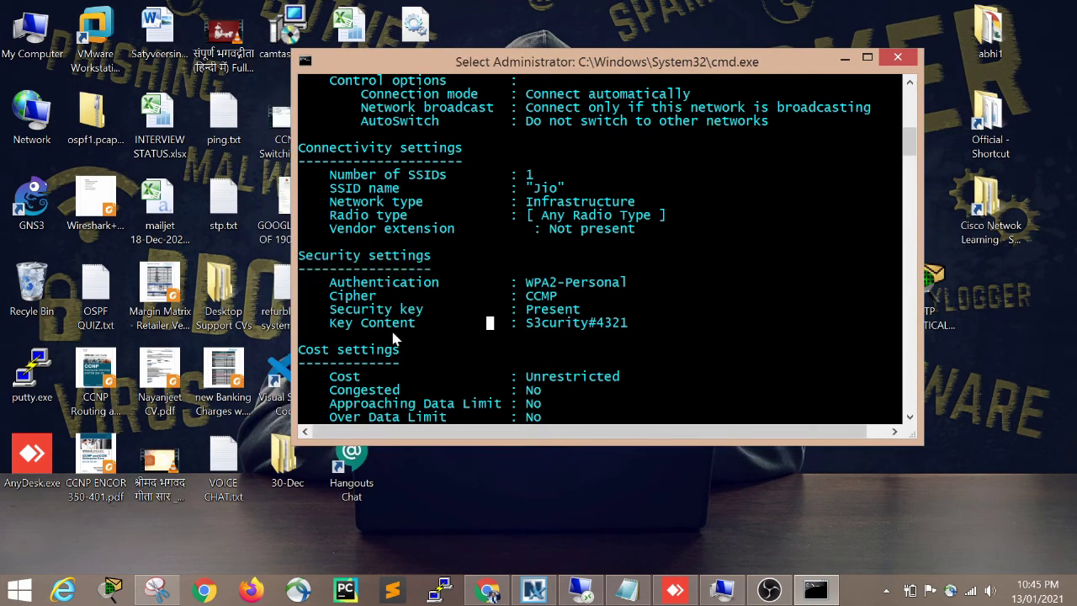
{"action": "left_click_drag", "start_coordinate": [334, 327], "coordinate": [632, 334]}
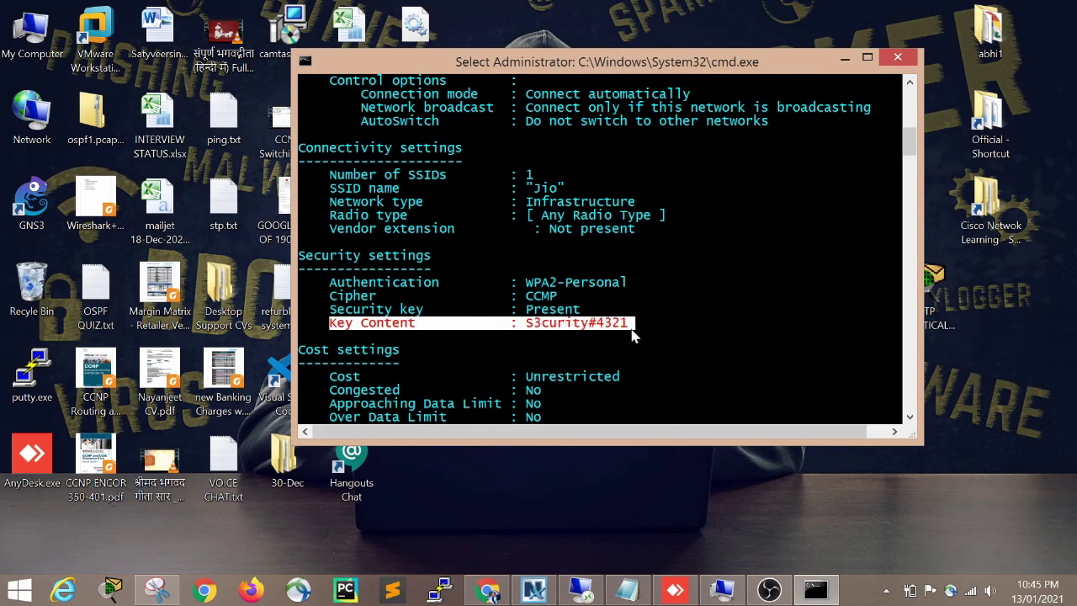
{"action": "left_click", "coordinate": [616, 336]}
{"action": "left_click_drag", "start_coordinate": [523, 325], "coordinate": [634, 325]}
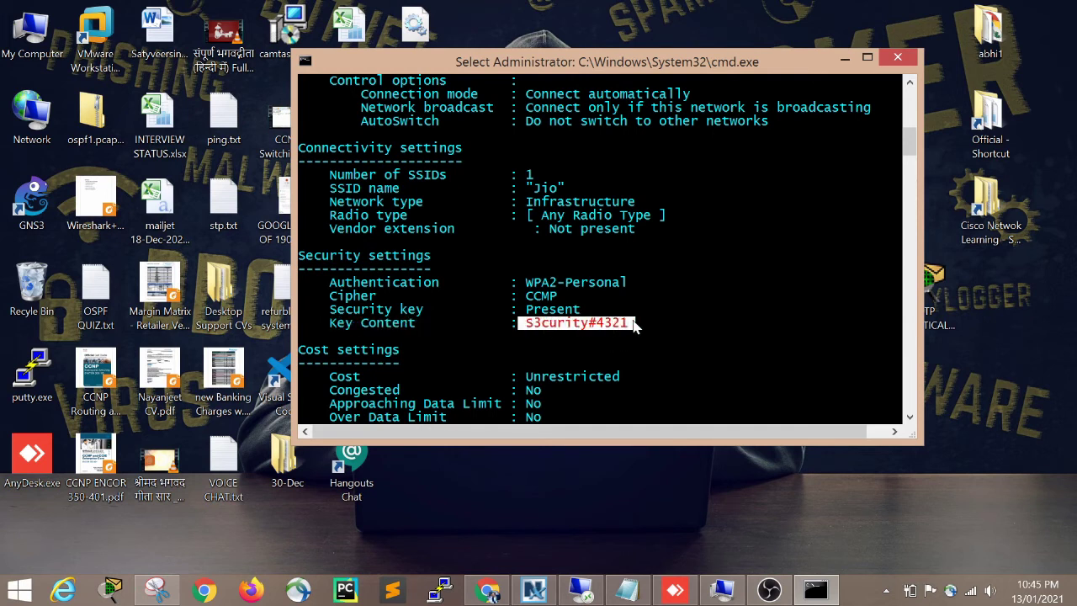
{"action": "left_click", "coordinate": [631, 332]}
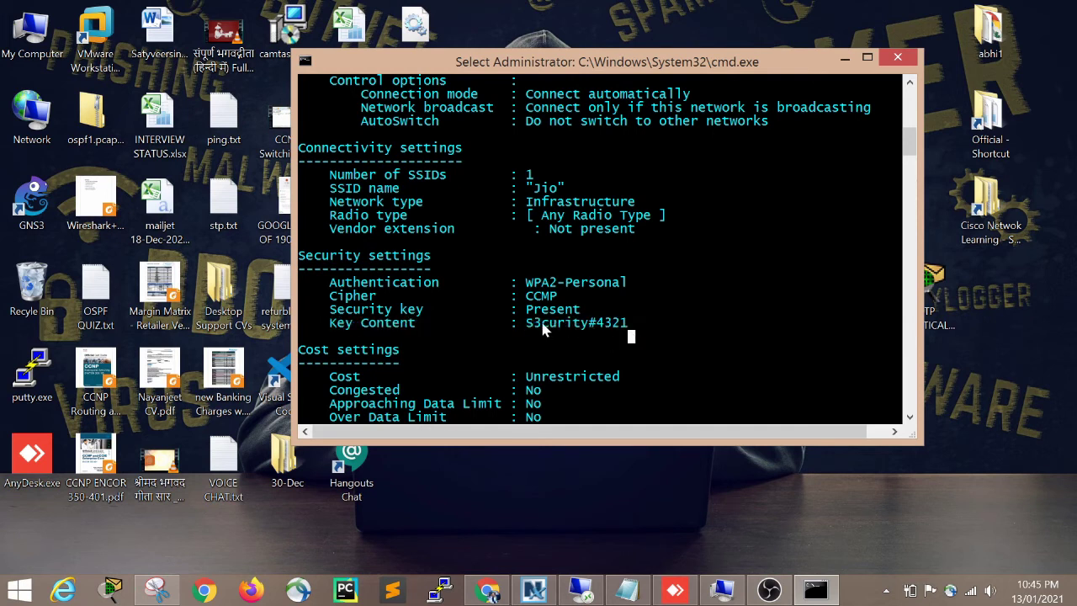
Step: Highlight the Key Content value and check the connected Jio network's options in the Wi-Fi list without changing them
{"action": "left_click_drag", "start_coordinate": [520, 325], "coordinate": [628, 325]}
{"action": "left_click", "coordinate": [971, 590]}
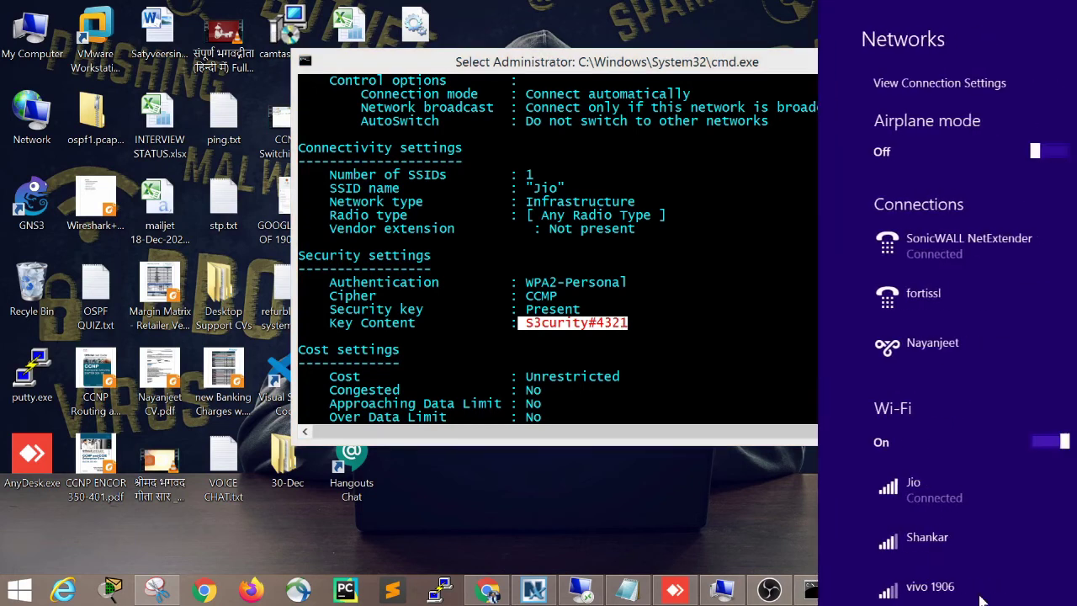
{"action": "right_click", "coordinate": [919, 498]}
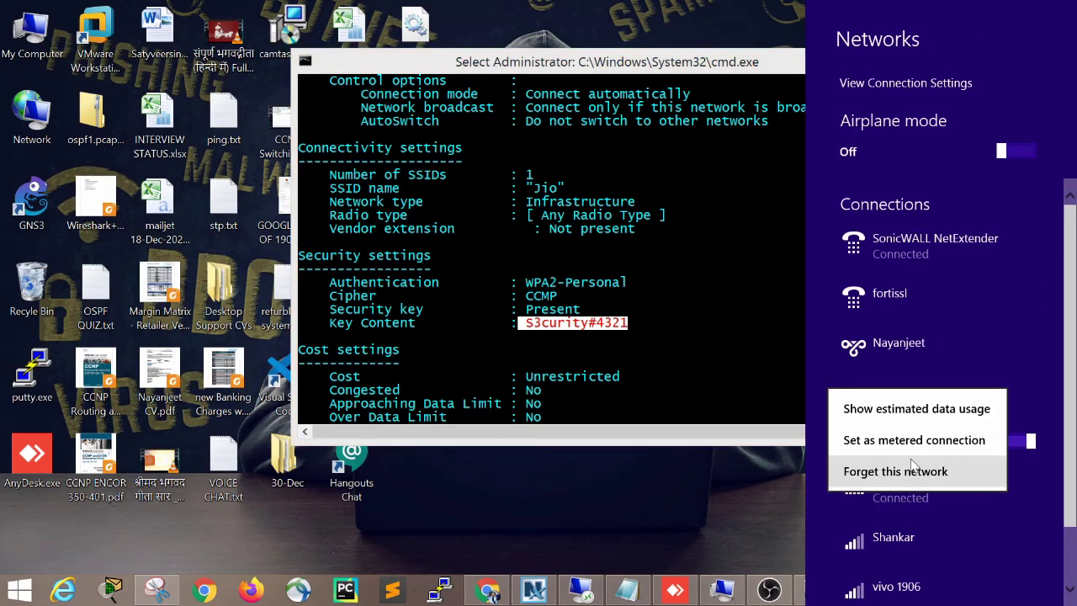
{"action": "left_click", "coordinate": [775, 524]}
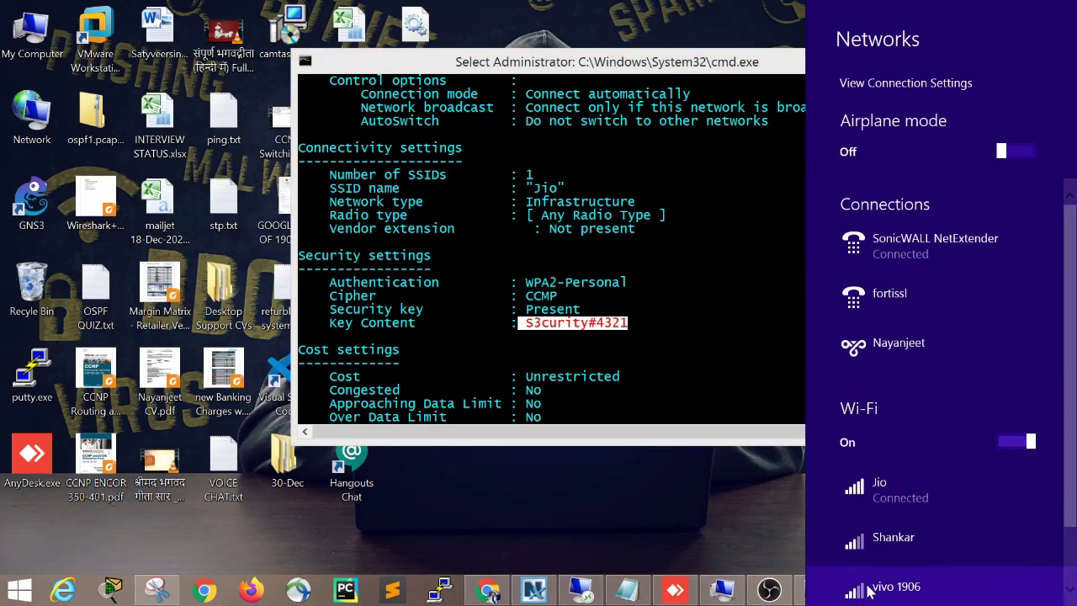
Step: Open the Network Connections list of adapters through Network and Sharing Center
{"action": "right_click", "coordinate": [972, 590]}
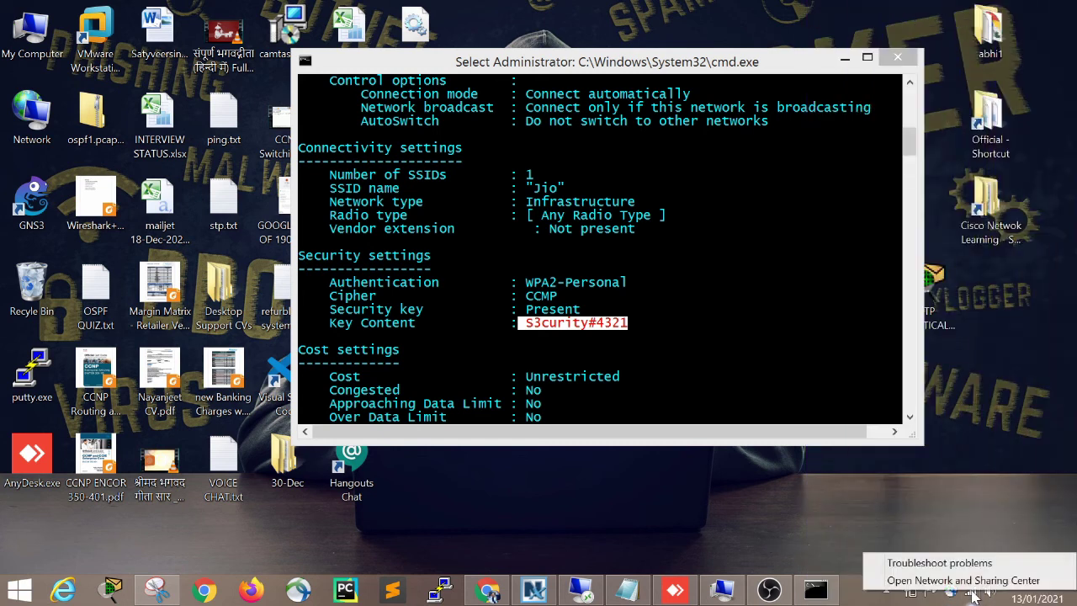
{"action": "left_click", "coordinate": [946, 581]}
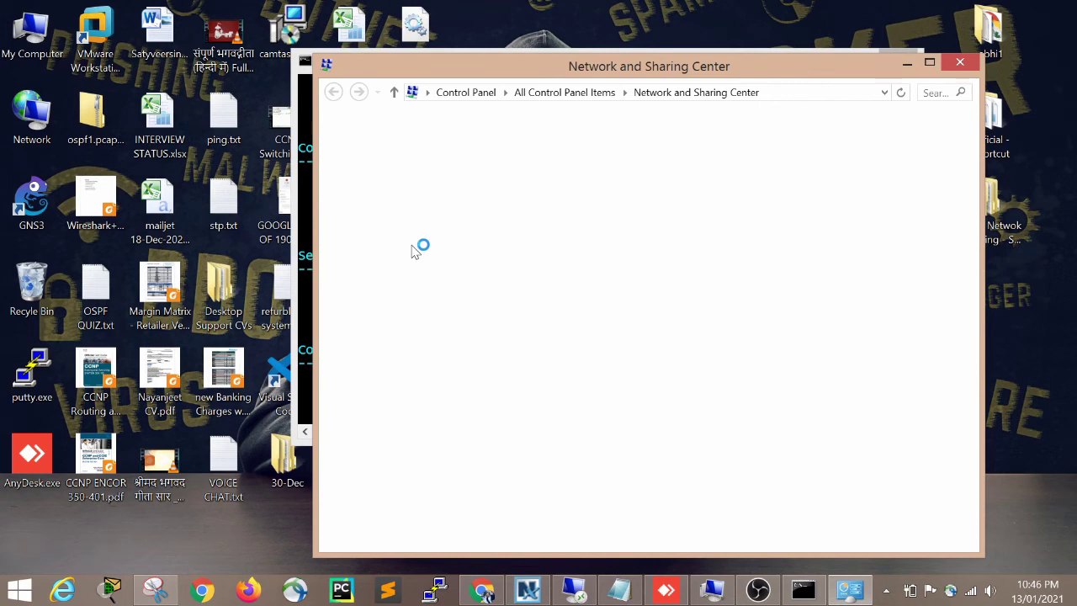
{"action": "left_click", "coordinate": [400, 163]}
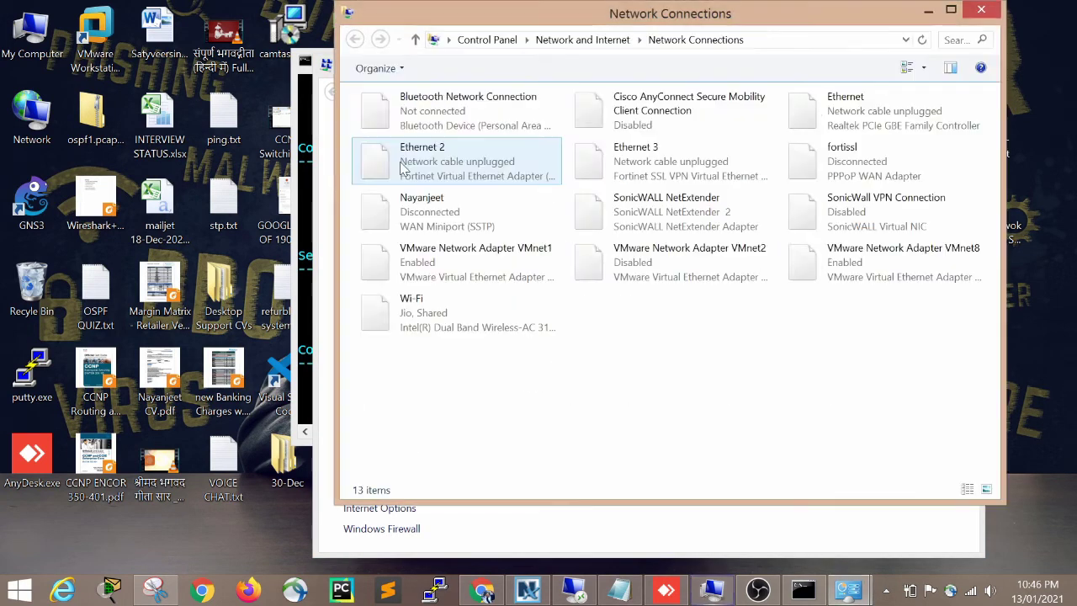
{"action": "left_click", "coordinate": [438, 318]}
{"action": "right_click", "coordinate": [439, 318]}
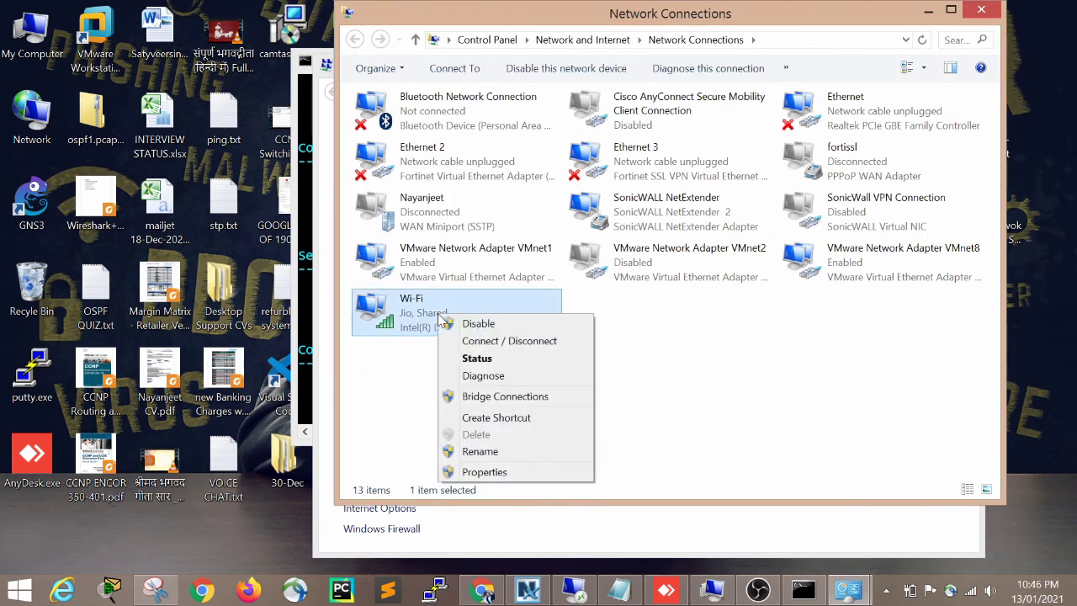
{"action": "left_click", "coordinate": [485, 473]}
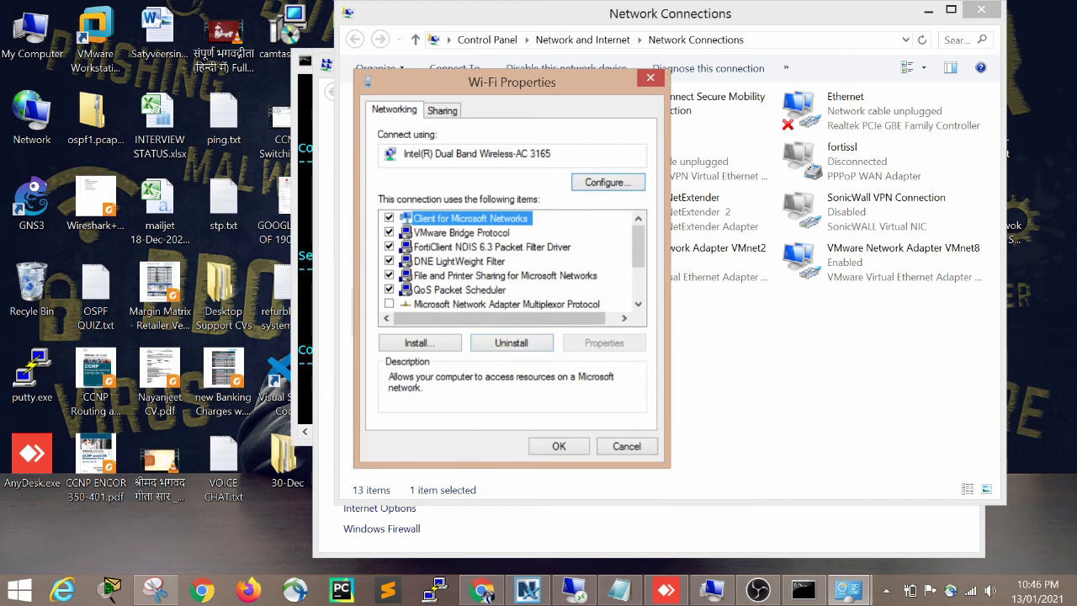
{"action": "left_click", "coordinate": [443, 111]}
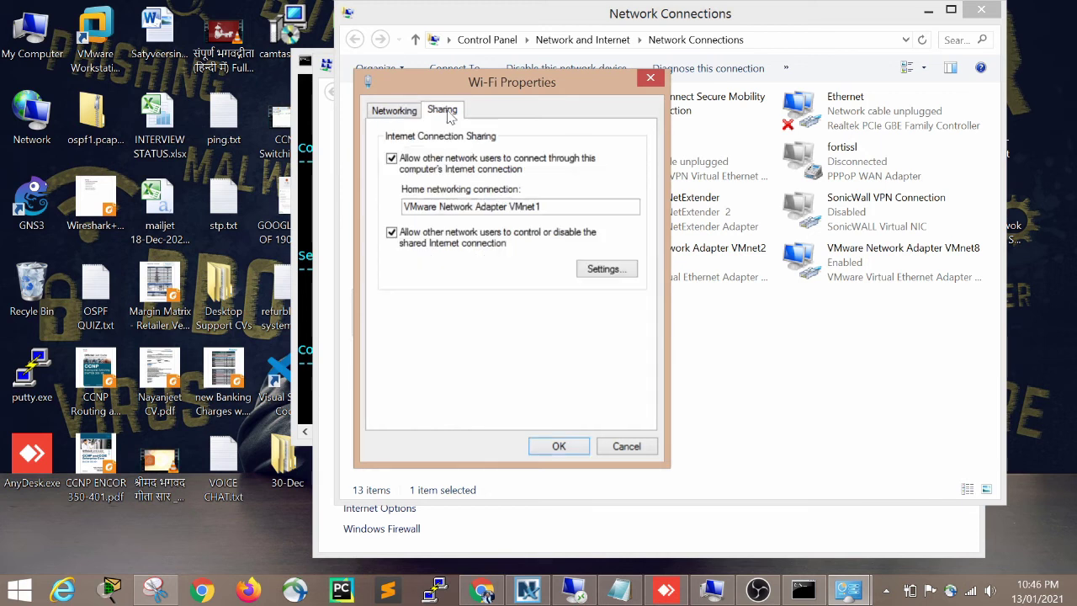
{"action": "left_click", "coordinate": [397, 113]}
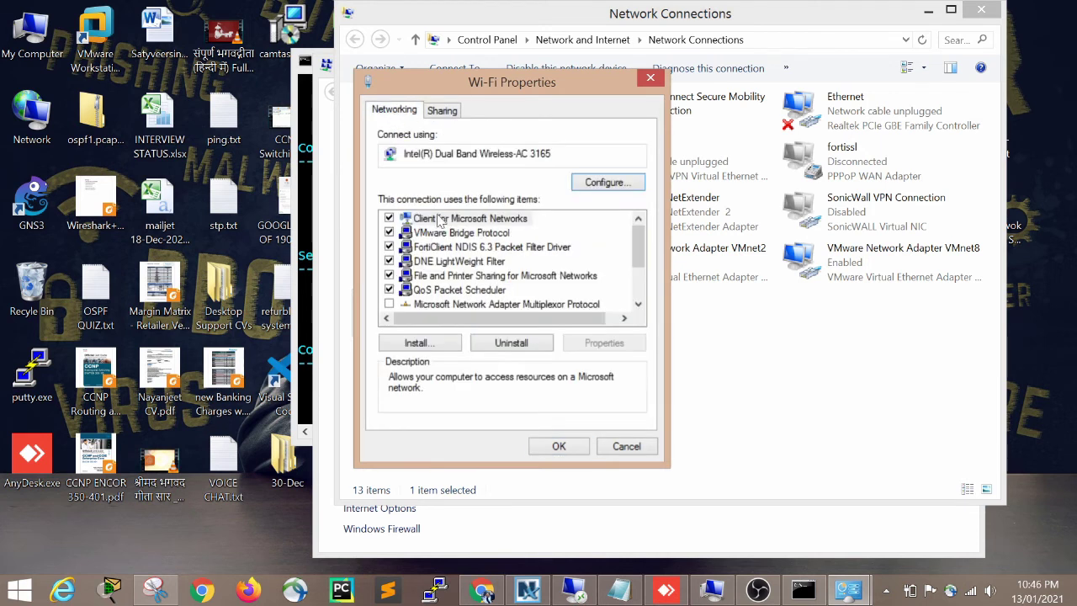
{"action": "left_click", "coordinate": [631, 447]}
Step: Open the Jio wireless properties from the Wi-Fi adapter's status, show the network security key's characters and highlight the key
{"action": "right_click", "coordinate": [474, 312]}
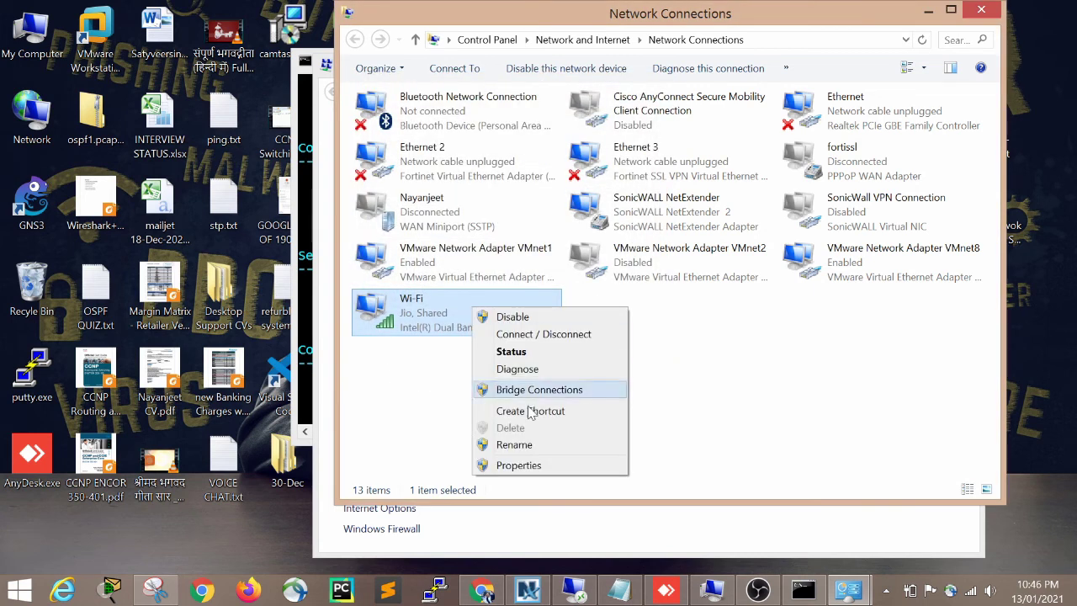
{"action": "left_click", "coordinate": [529, 353]}
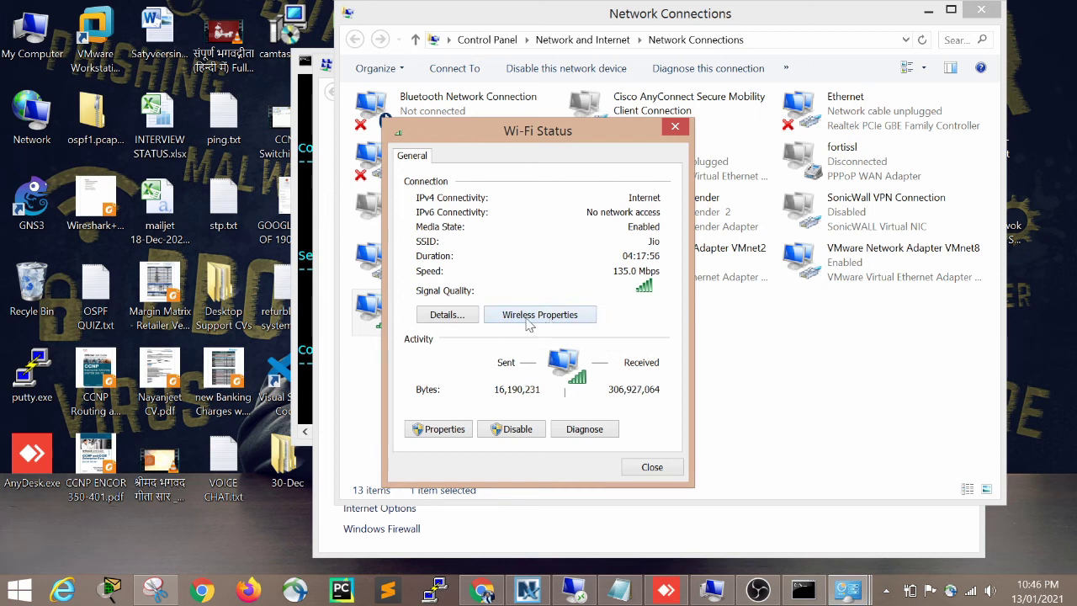
{"action": "left_click", "coordinate": [543, 320]}
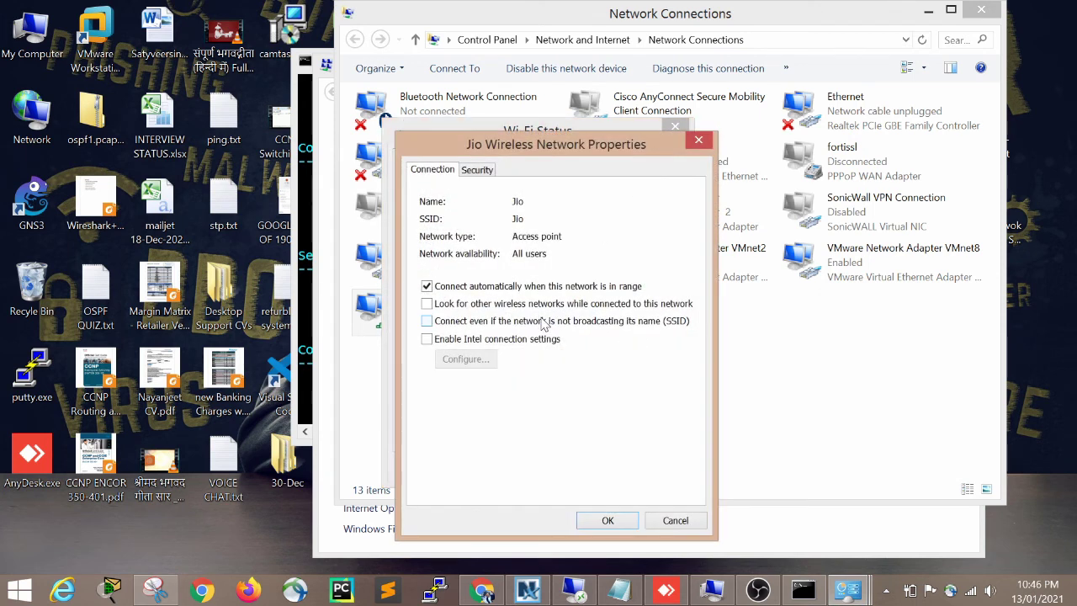
{"action": "left_click", "coordinate": [478, 172]}
{"action": "left_click", "coordinate": [521, 285]}
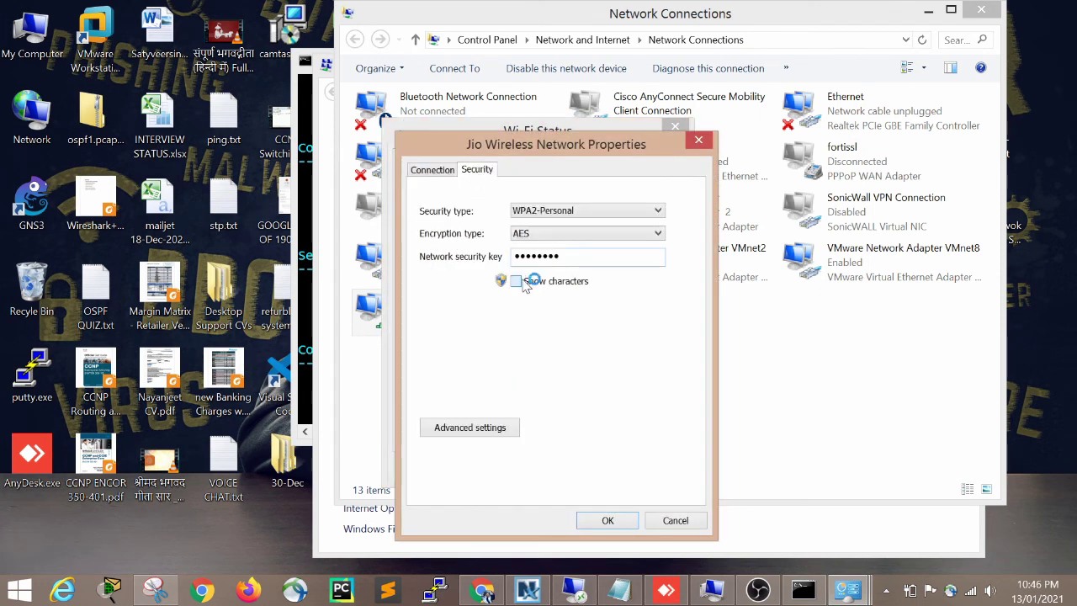
{"action": "left_click_drag", "start_coordinate": [574, 255], "coordinate": [514, 255]}
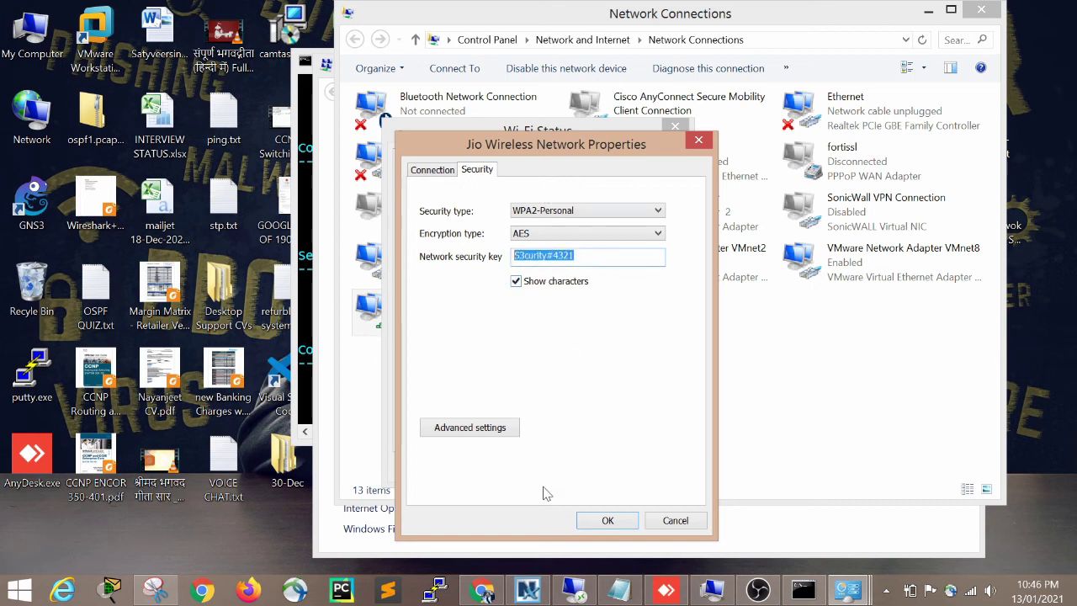
Step: Bring the Command Prompt forward and compare its Key Content value with the network security key in the Jio properties
{"action": "left_click", "coordinate": [318, 316]}
{"action": "left_click_drag", "start_coordinate": [480, 64], "coordinate": [511, 300]}
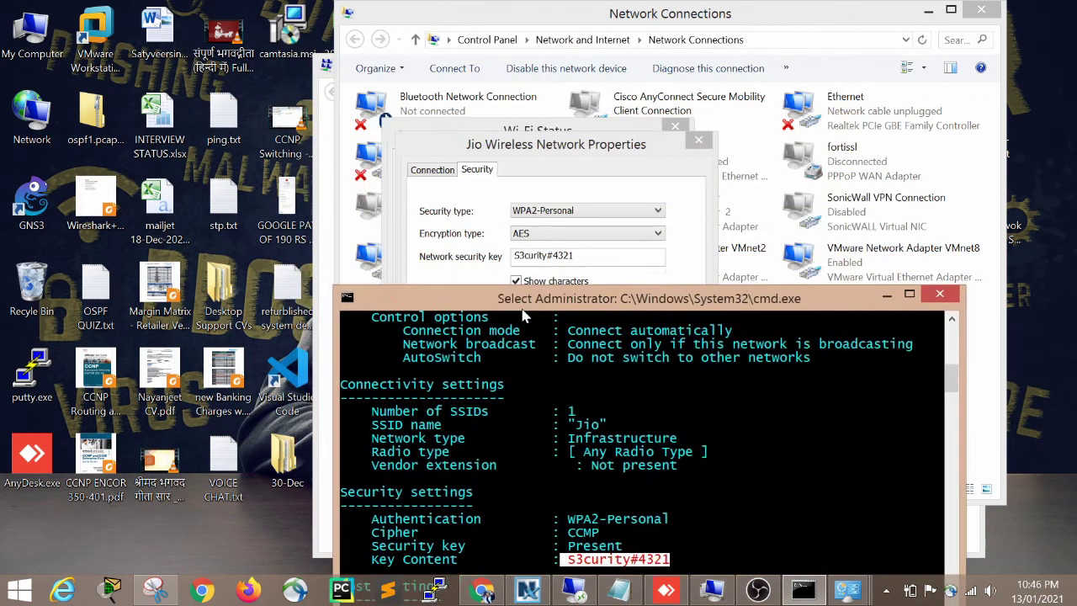
{"action": "left_click_drag", "start_coordinate": [557, 561], "coordinate": [664, 563]}
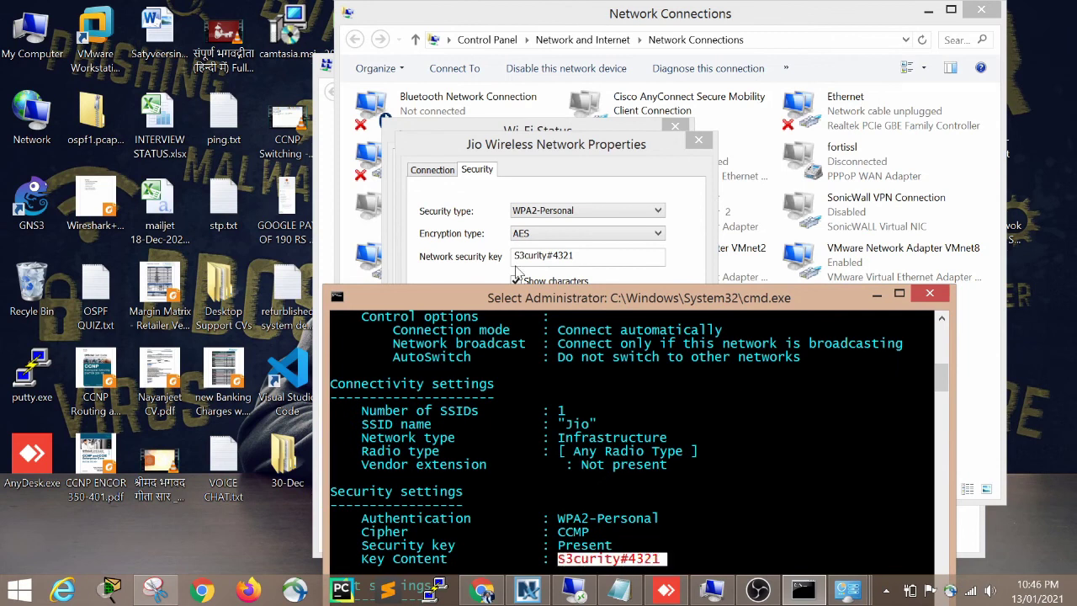
{"action": "left_click_drag", "start_coordinate": [539, 301], "coordinate": [442, 135]}
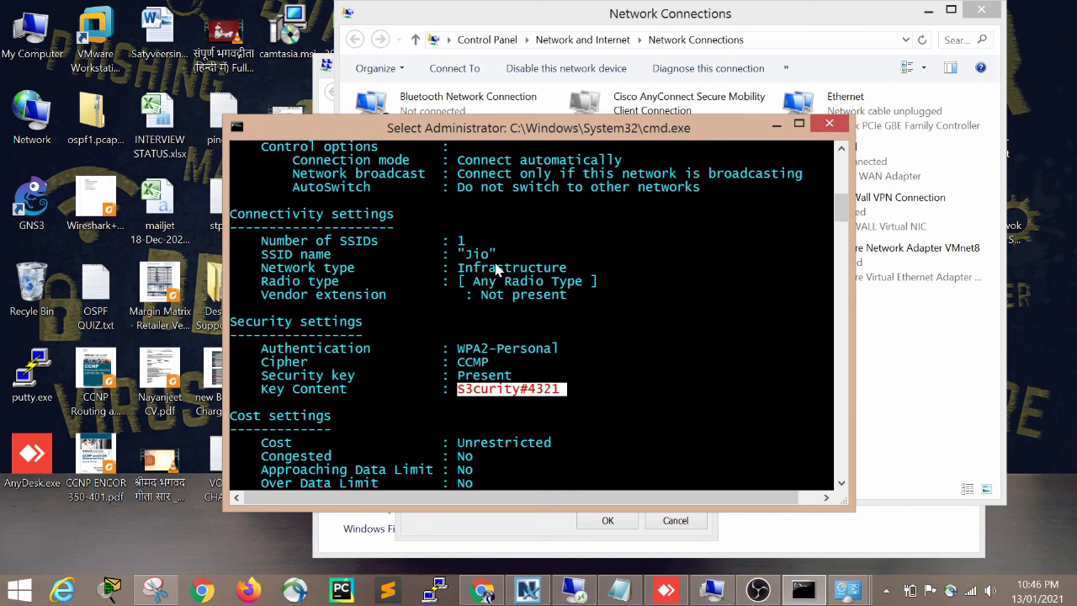
{"action": "left_click_drag", "start_coordinate": [617, 346], "coordinate": [507, 347]}
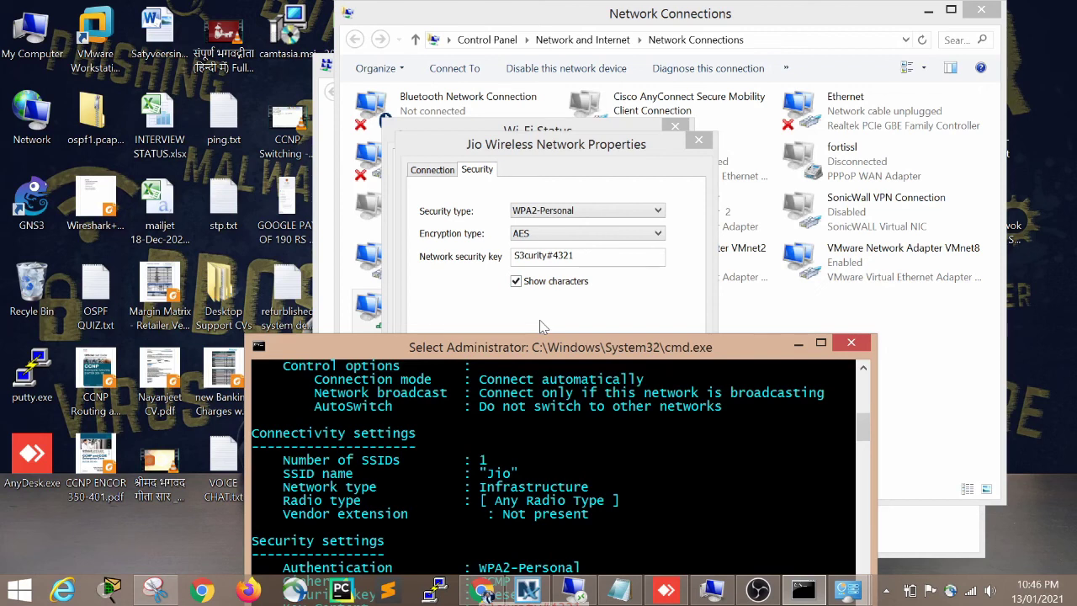
{"action": "left_click_drag", "start_coordinate": [538, 347], "coordinate": [545, 228]}
Step: Highlight the whole Security settings block in the command output, from its heading through the Key Content line
{"action": "left_click_drag", "start_coordinate": [345, 317], "coordinate": [589, 501]}
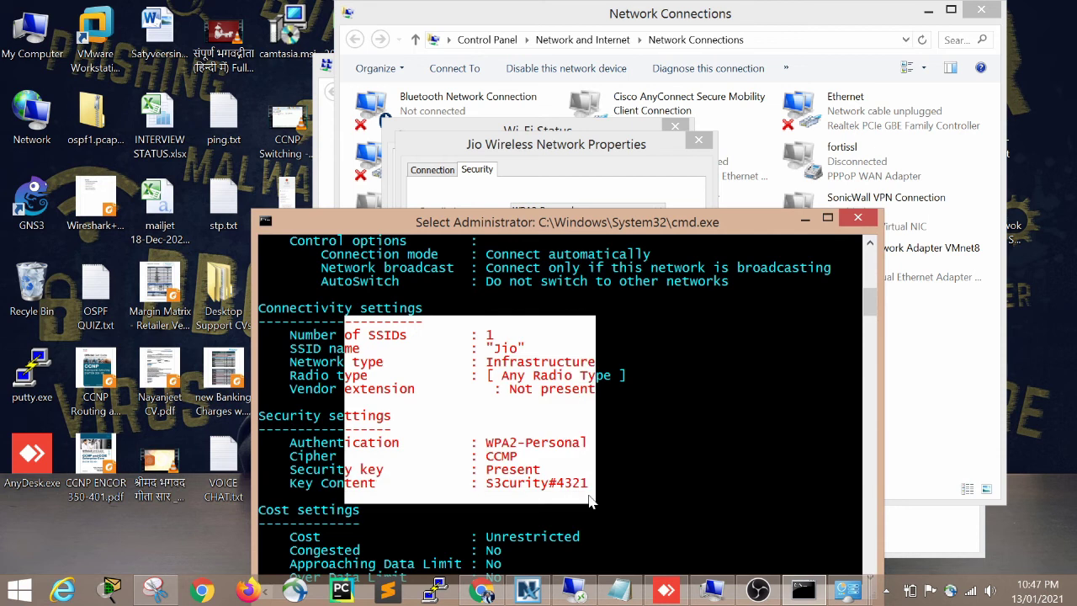
{"action": "left_click", "coordinate": [627, 489]}
{"action": "left_click_drag", "start_coordinate": [259, 399], "coordinate": [603, 503]}
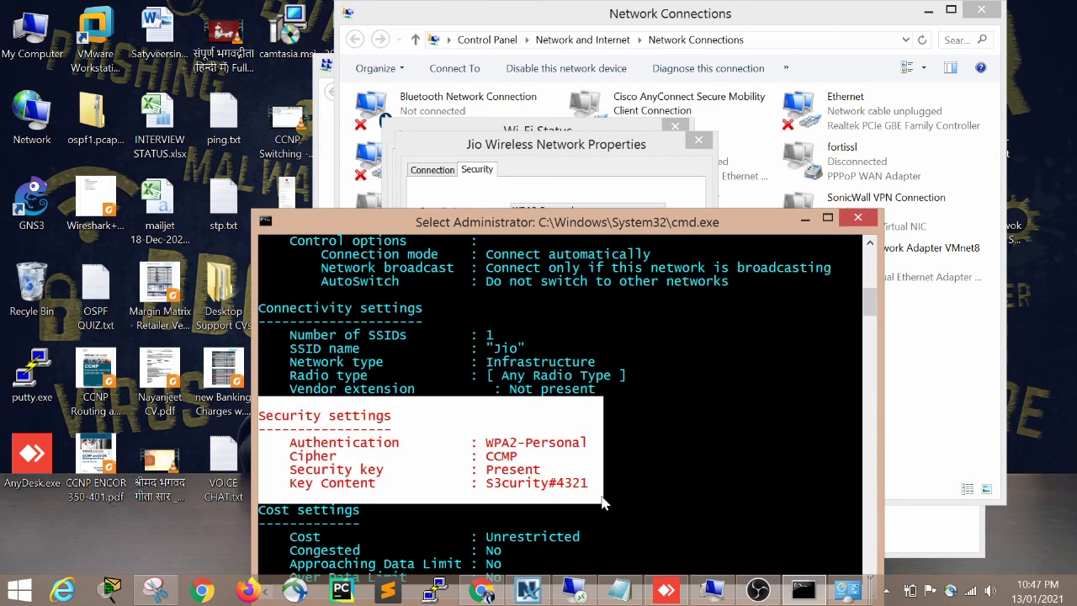
{"action": "left_click_drag", "start_coordinate": [438, 224], "coordinate": [416, 161]}
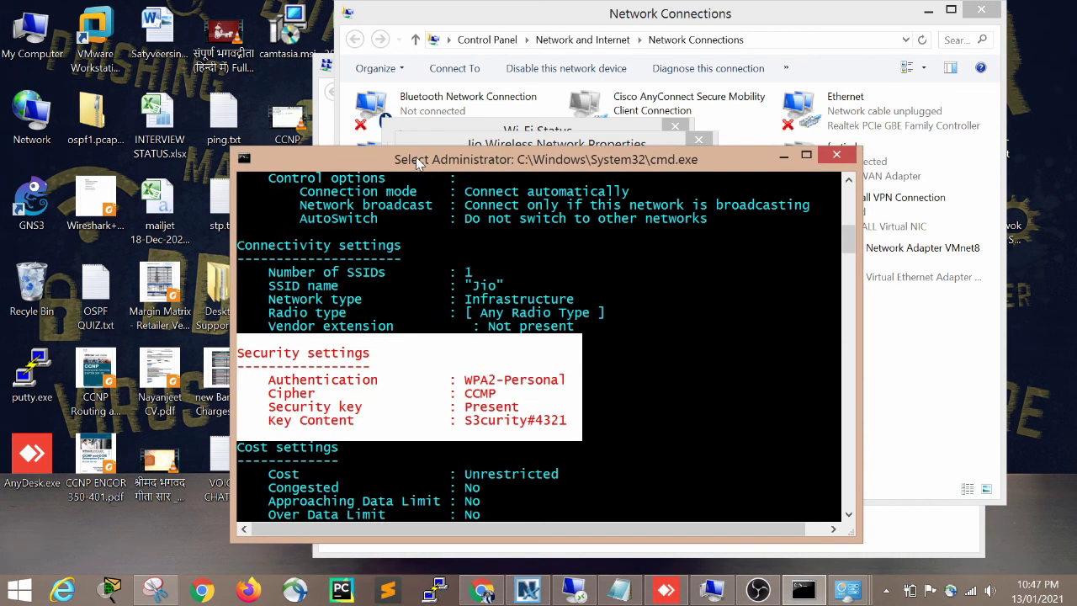
Step: Close the Command Prompt, the Jio properties, the Wi-Fi status, Network Connections and Network and Sharing Center
{"action": "left_click", "coordinate": [835, 158]}
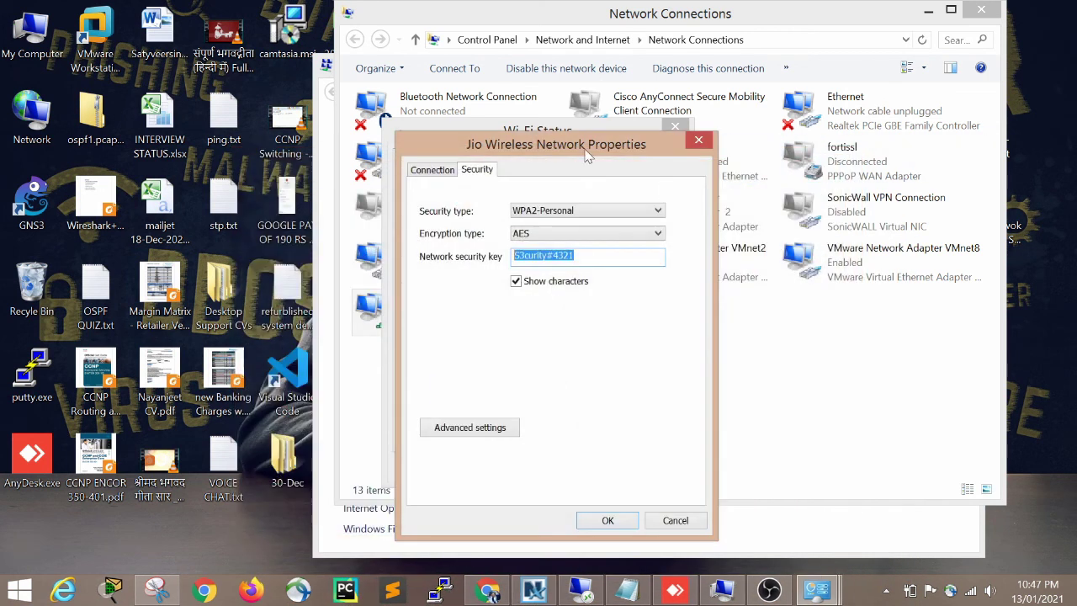
{"action": "left_click", "coordinate": [699, 140]}
{"action": "left_click", "coordinate": [674, 128]}
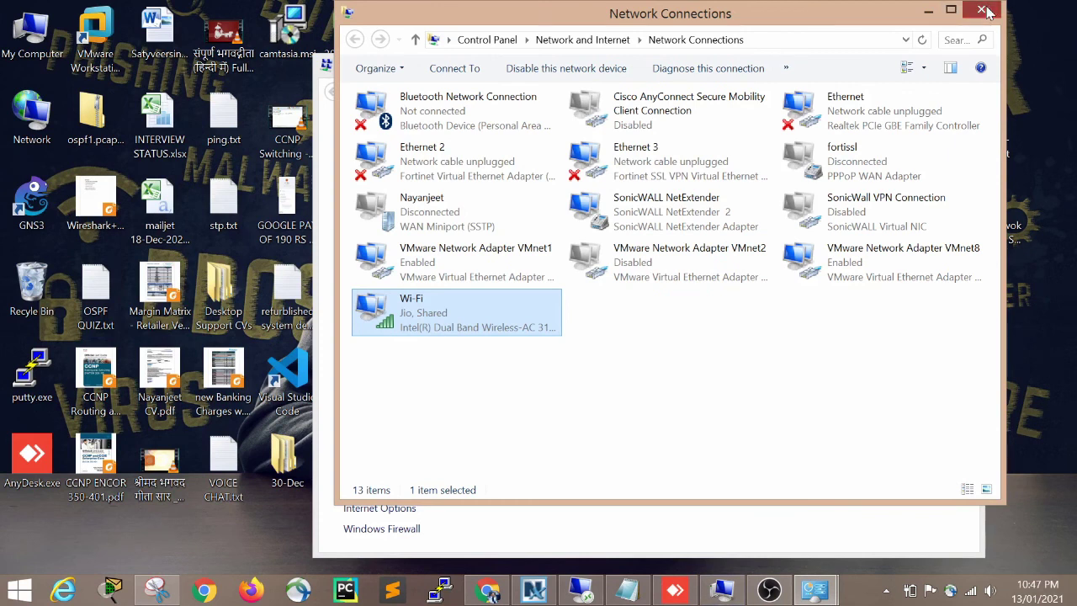
{"action": "left_click", "coordinate": [981, 9]}
{"action": "left_click", "coordinate": [961, 59]}
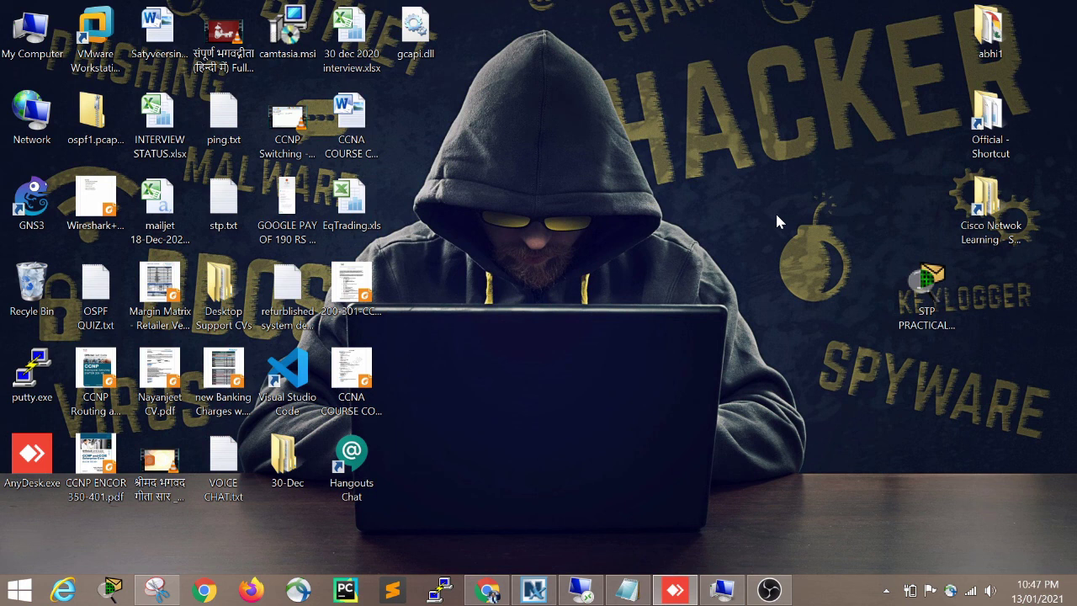
{"action": "left_click", "coordinate": [770, 591]}
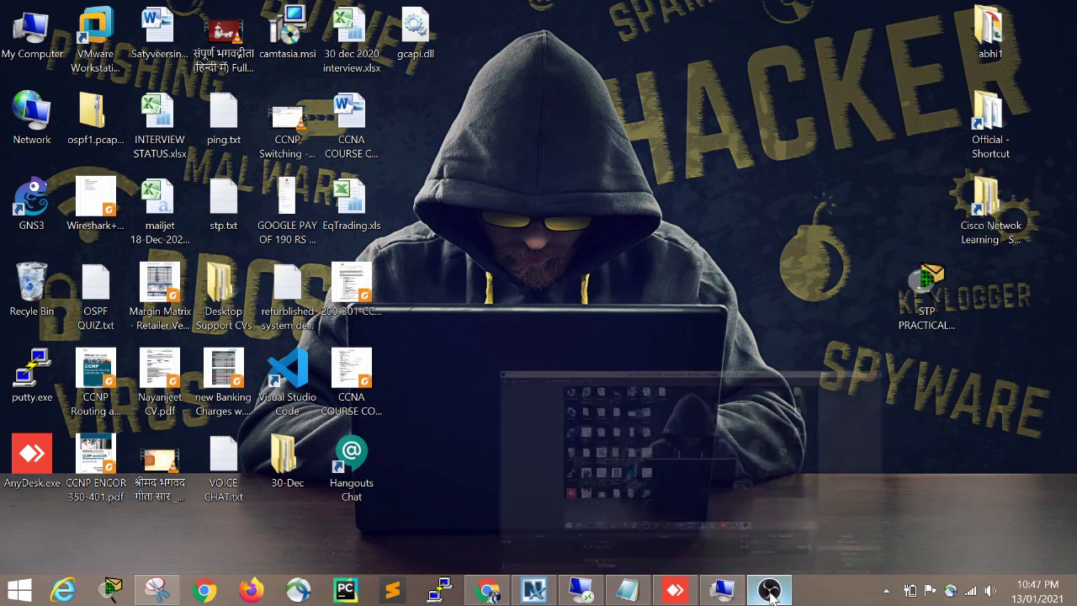